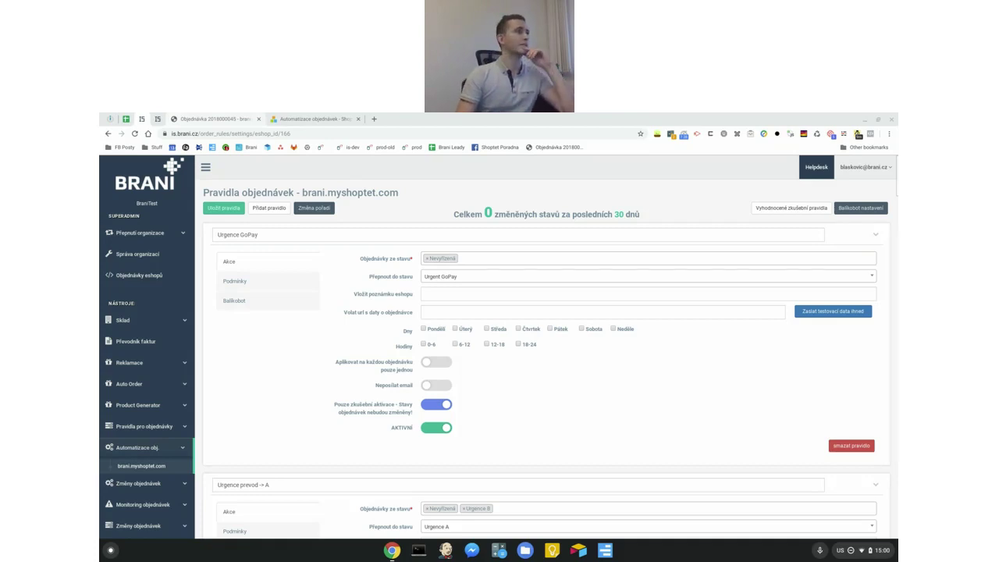
Step: Look through the Automatizace objednávek add-on page, from its features and usage examples to the customer reviews
{"action": "left_click", "coordinate": [308, 118]}
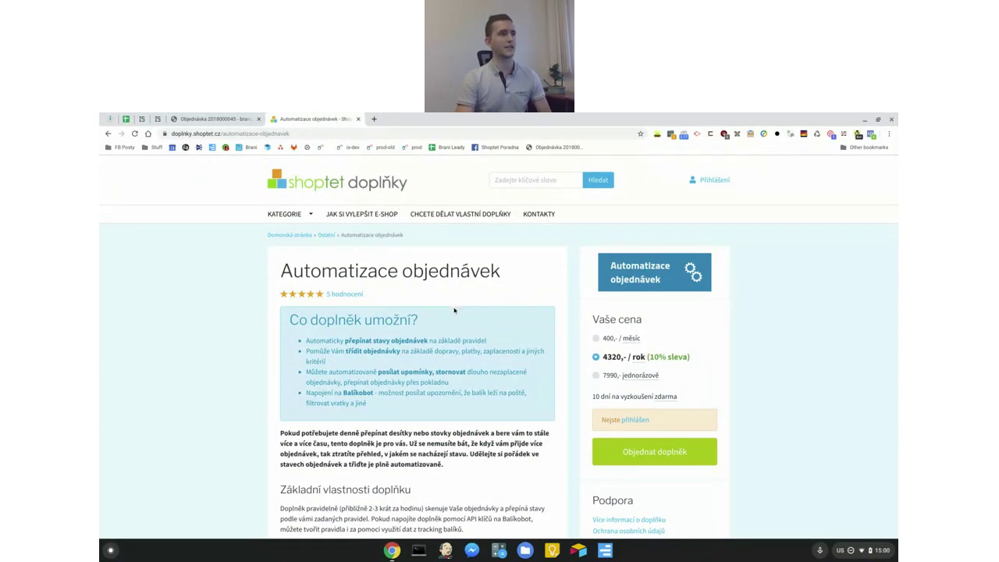
{"action": "scroll", "coordinate": [500, 343], "scroll_direction": "down", "scroll_amount": 2}
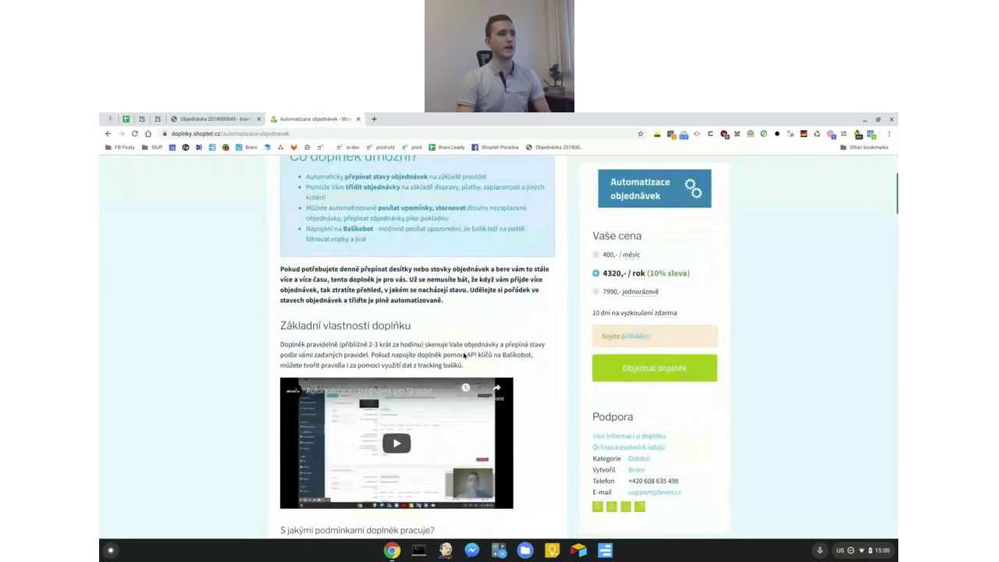
{"action": "scroll", "coordinate": [548, 413], "scroll_direction": "down", "scroll_amount": 1}
{"action": "scroll", "coordinate": [548, 413], "scroll_direction": "down", "scroll_amount": 1}
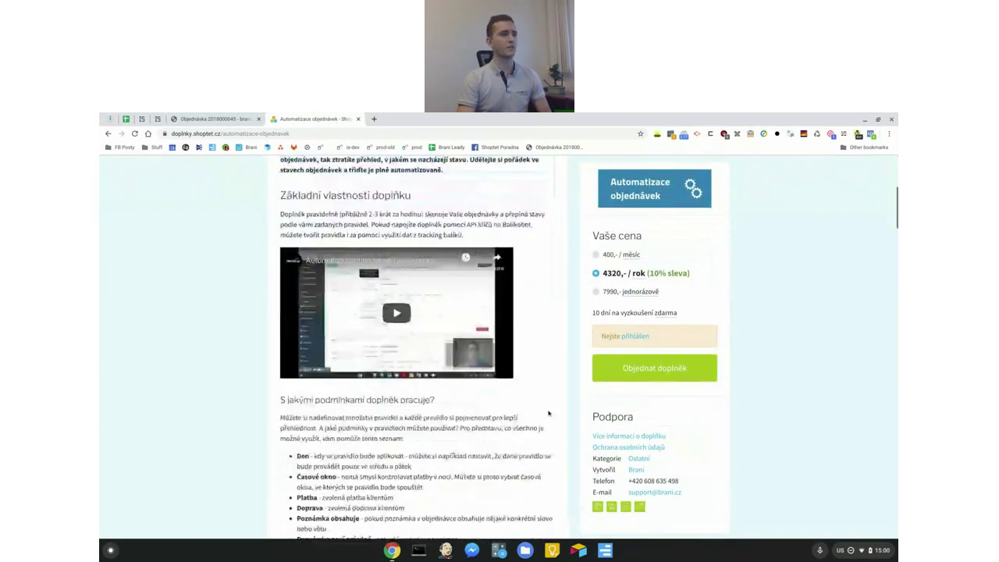
{"action": "scroll", "coordinate": [549, 413], "scroll_direction": "down", "scroll_amount": 3}
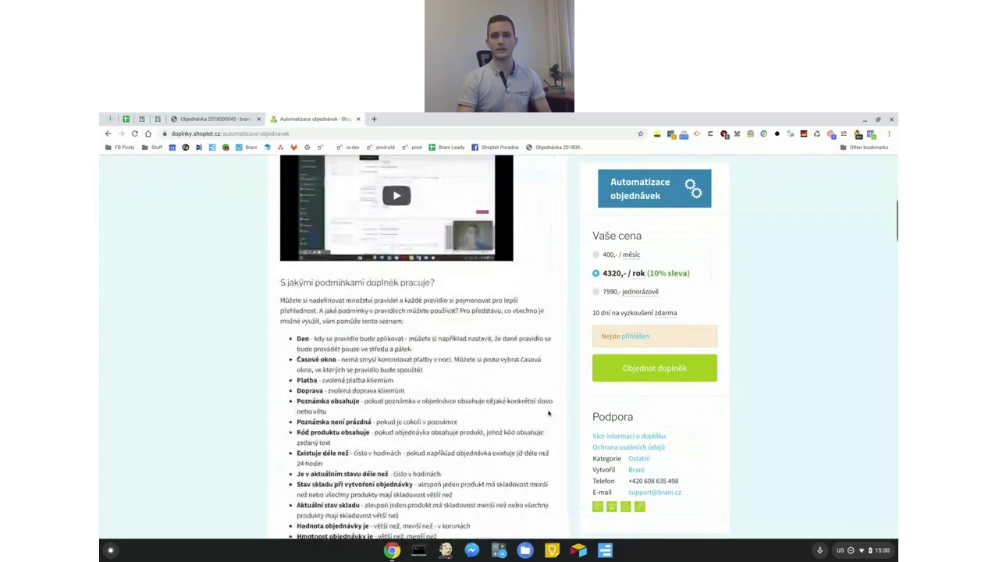
{"action": "scroll", "coordinate": [538, 428], "scroll_direction": "down", "scroll_amount": 6}
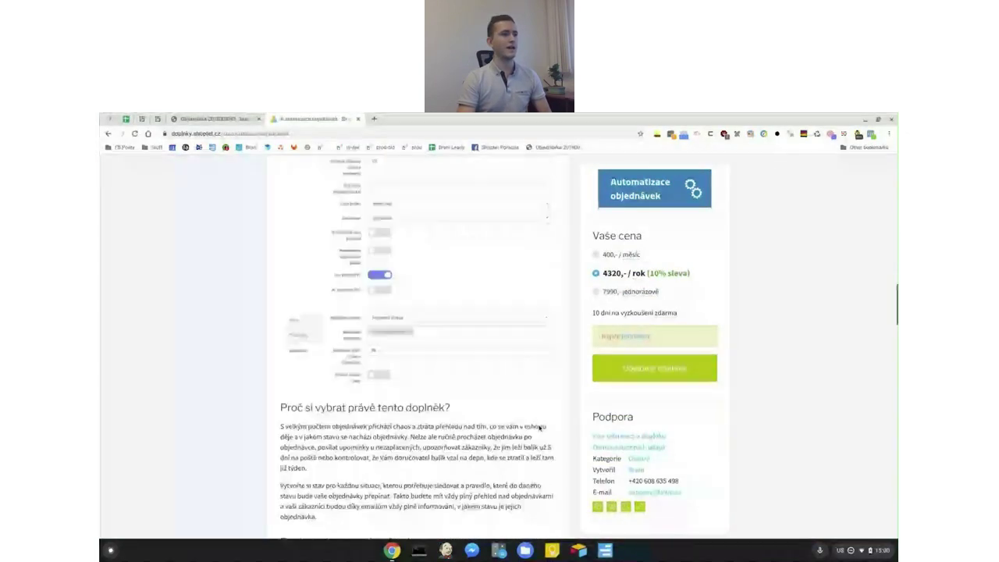
{"action": "scroll", "coordinate": [539, 428], "scroll_direction": "down", "scroll_amount": 10}
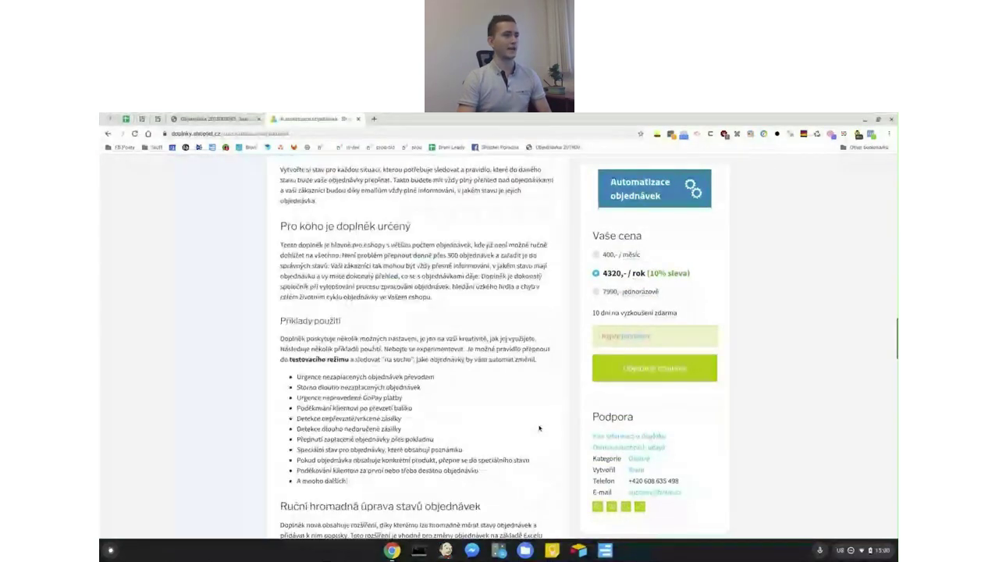
{"action": "scroll", "coordinate": [538, 428], "scroll_direction": "down", "scroll_amount": 10}
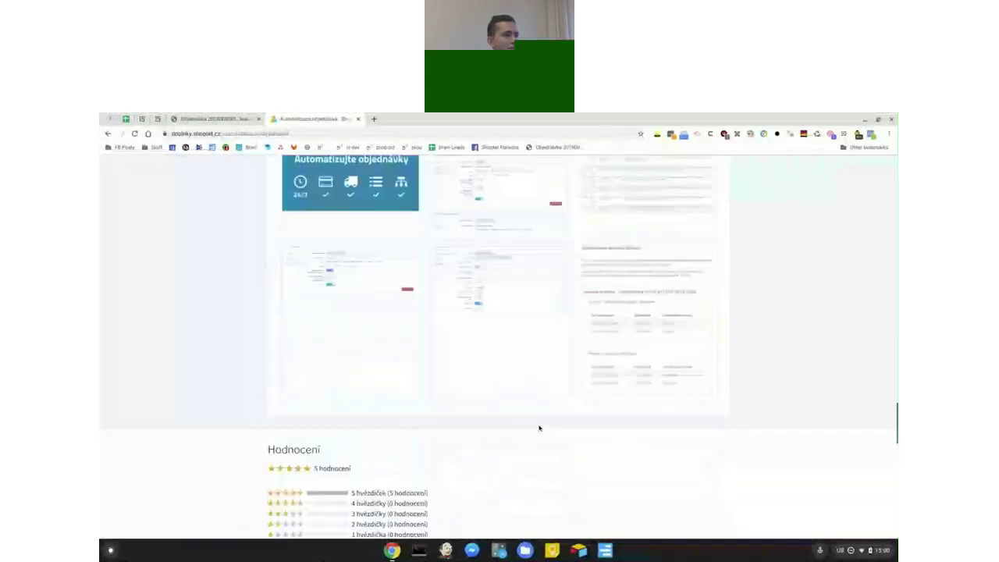
{"action": "scroll", "coordinate": [538, 428], "scroll_direction": "down", "scroll_amount": 2}
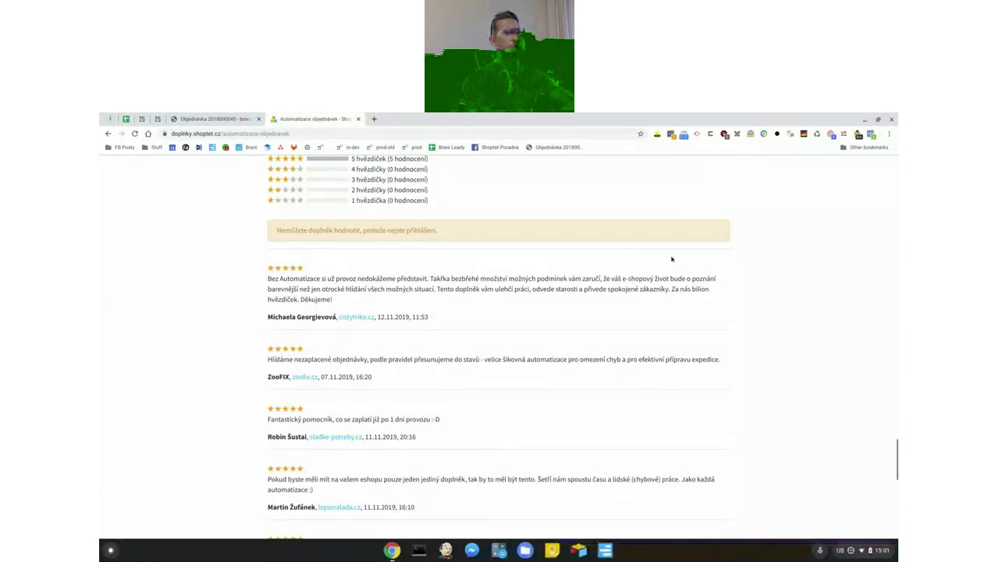
{"action": "scroll", "coordinate": [669, 258], "scroll_direction": "up", "scroll_amount": 15}
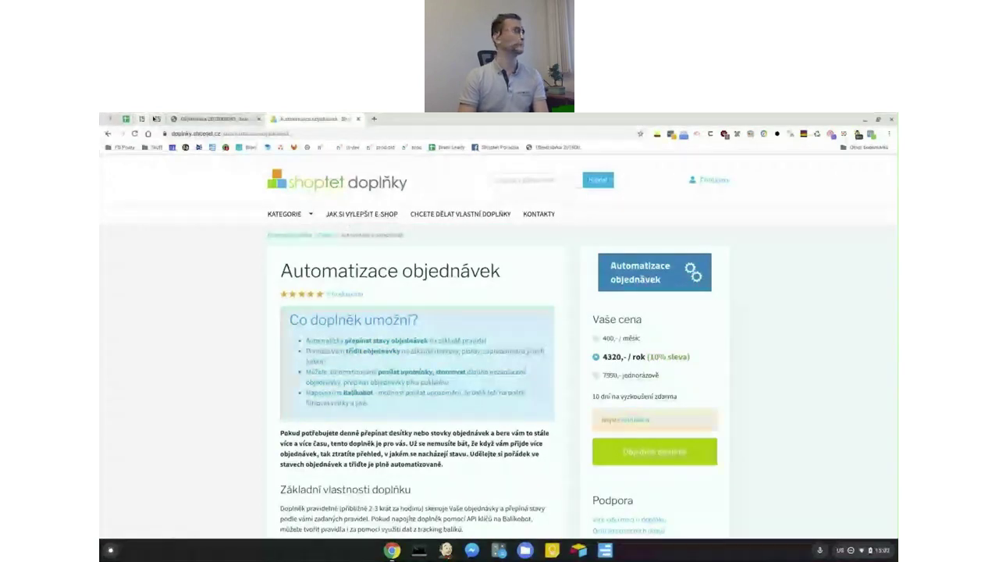
Step: Return to the order rules for brani.myshoptet.com and review the action settings of the Urgence GoPay rule
{"action": "left_click", "coordinate": [155, 119]}
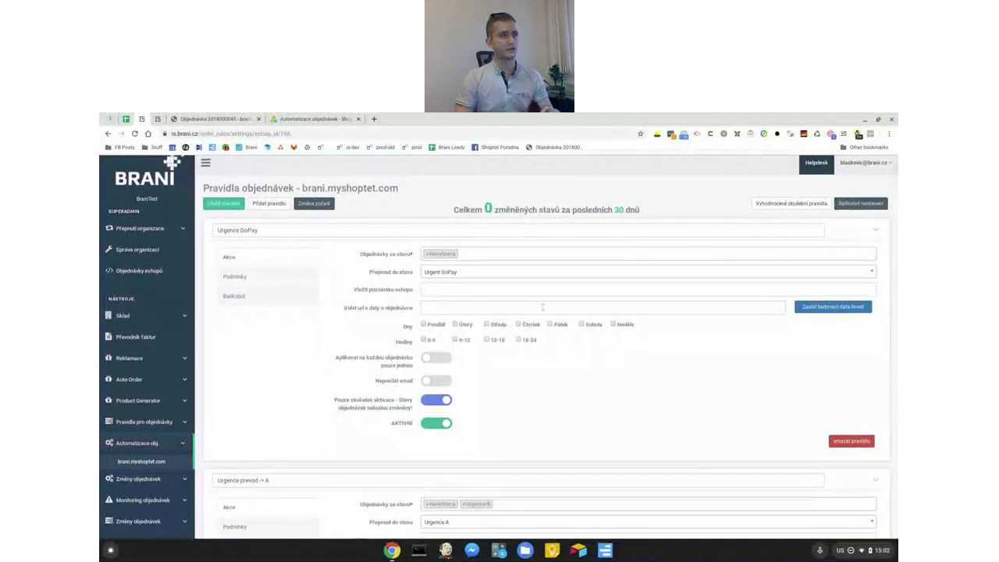
{"action": "scroll", "coordinate": [548, 317], "scroll_direction": "down", "scroll_amount": 1}
{"action": "scroll", "coordinate": [549, 314], "scroll_direction": "up", "scroll_amount": 1}
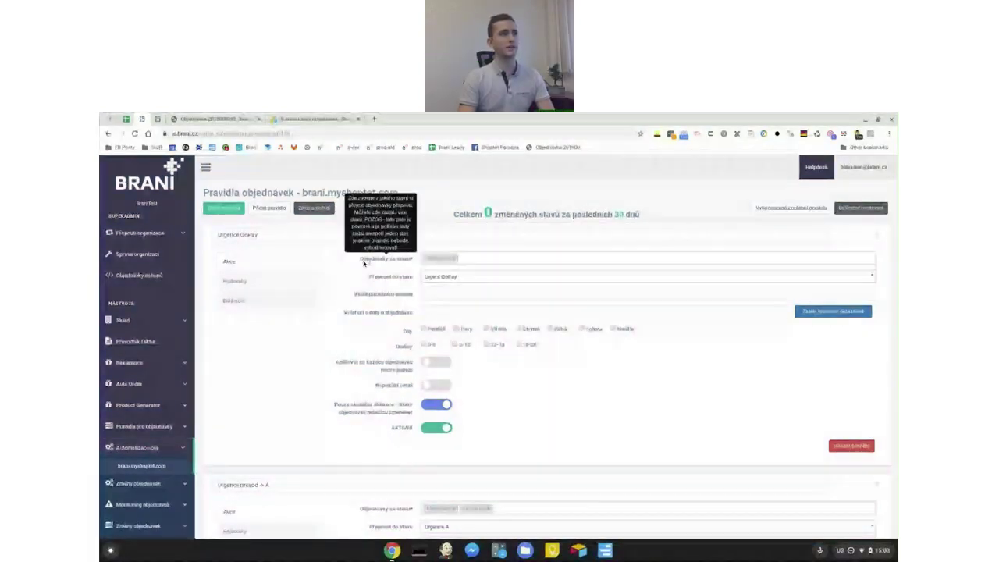
{"action": "left_click", "coordinate": [482, 313]}
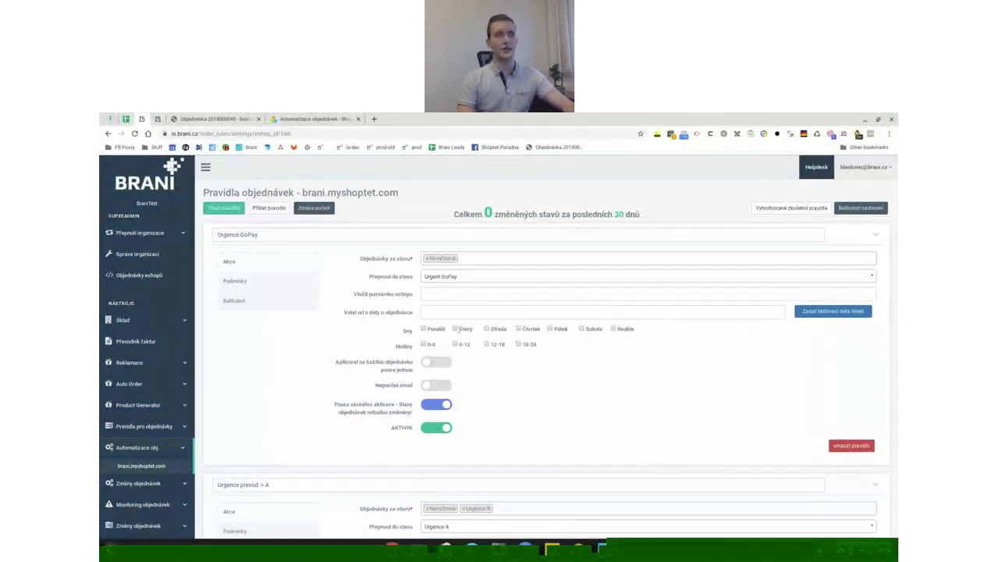
Step: Try limiting the Urgence GoPay rule to the day Úterý and the hours 0-6, clearing each limit again
{"action": "left_click", "coordinate": [459, 330]}
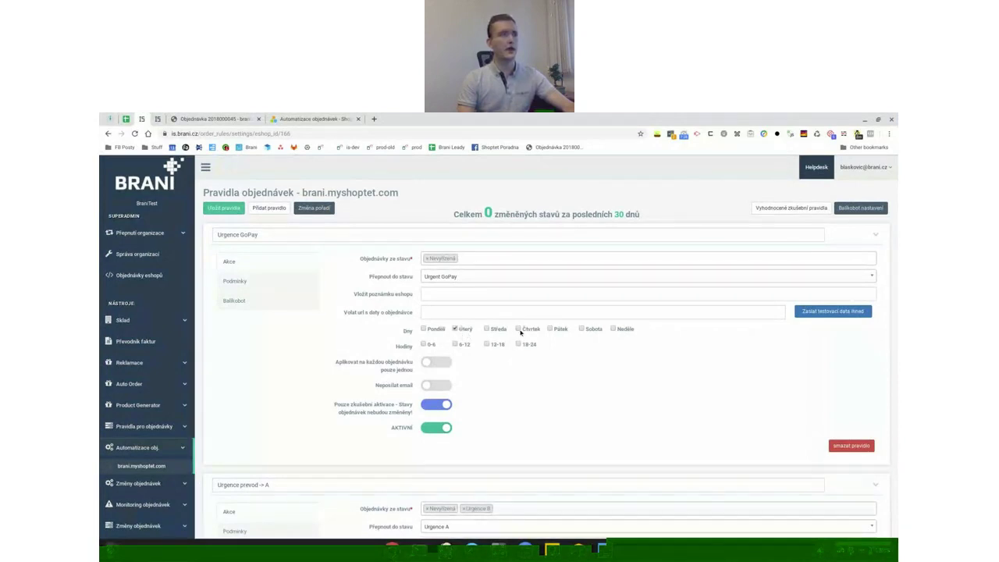
{"action": "left_click", "coordinate": [456, 330]}
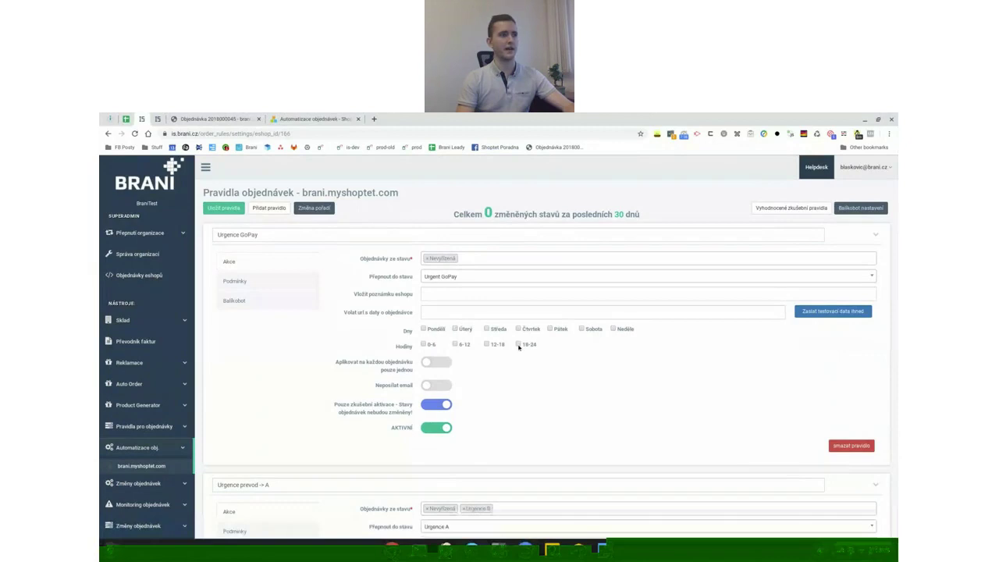
{"action": "left_click", "coordinate": [423, 345]}
{"action": "left_click", "coordinate": [425, 346]}
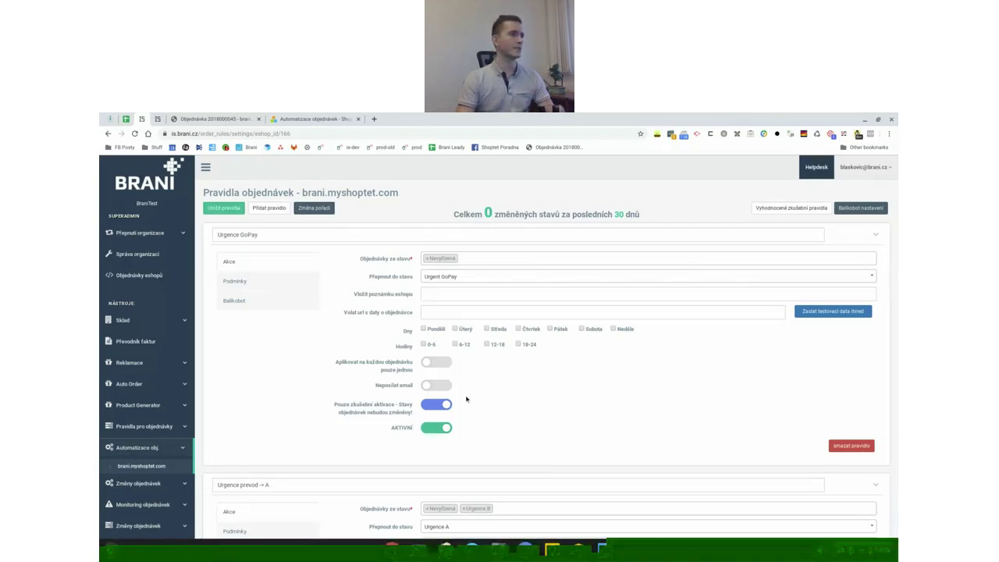
Step: Show the conditions of the Urgence GoPay rule and view the payment methods available for it
{"action": "left_click", "coordinate": [277, 286]}
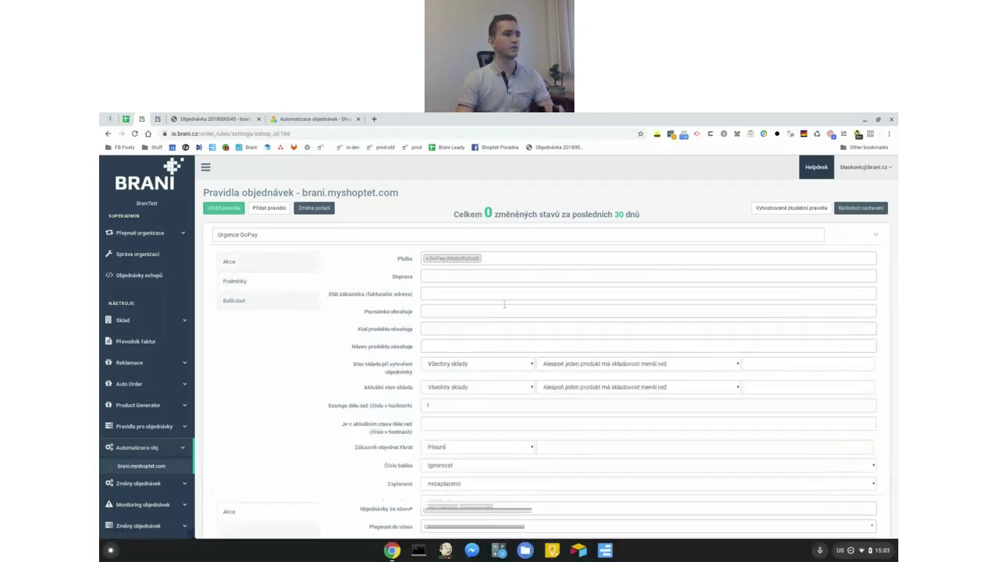
{"action": "scroll", "coordinate": [515, 308], "scroll_direction": "down", "scroll_amount": 2}
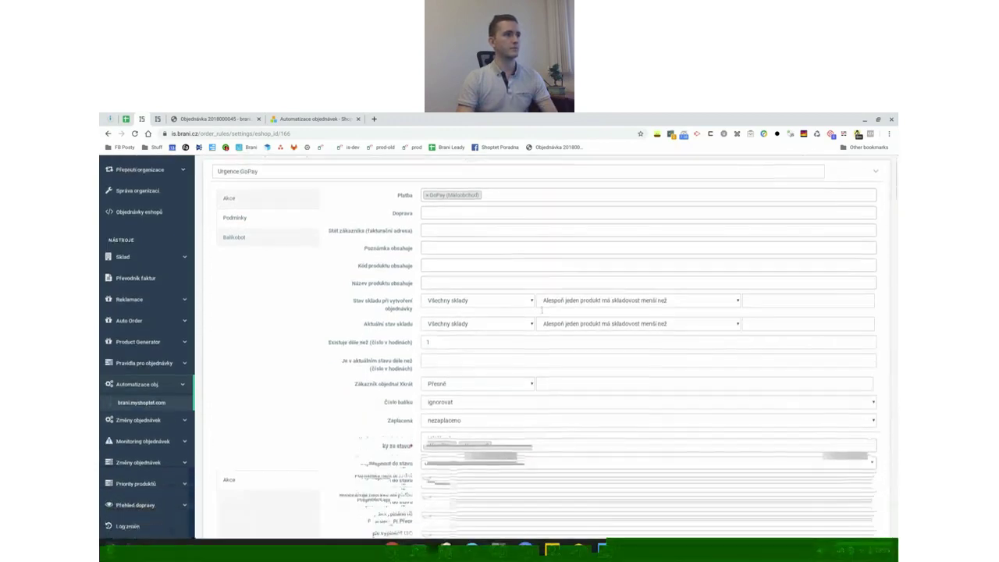
{"action": "scroll", "coordinate": [543, 312], "scroll_direction": "down", "scroll_amount": 1}
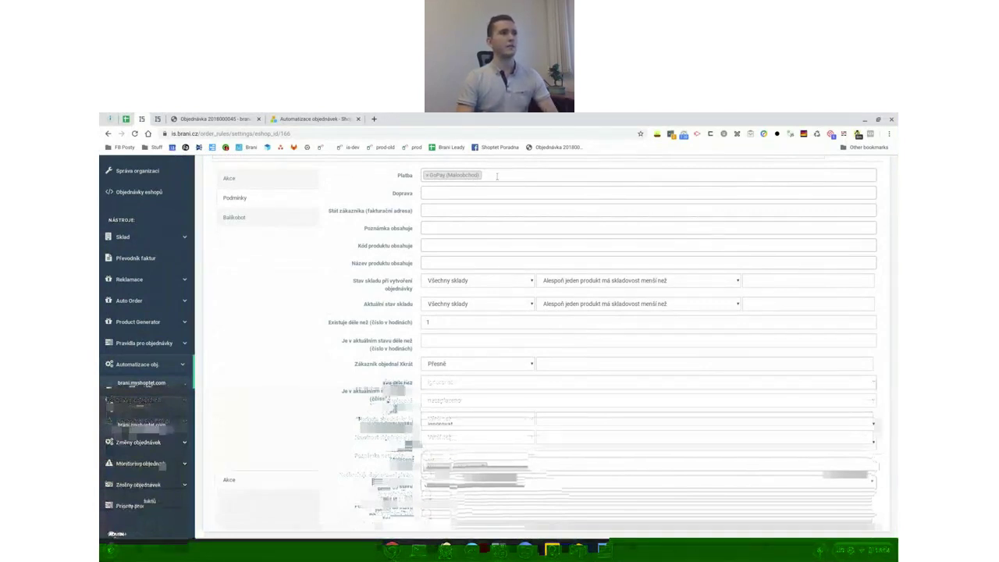
{"action": "left_click", "coordinate": [495, 175]}
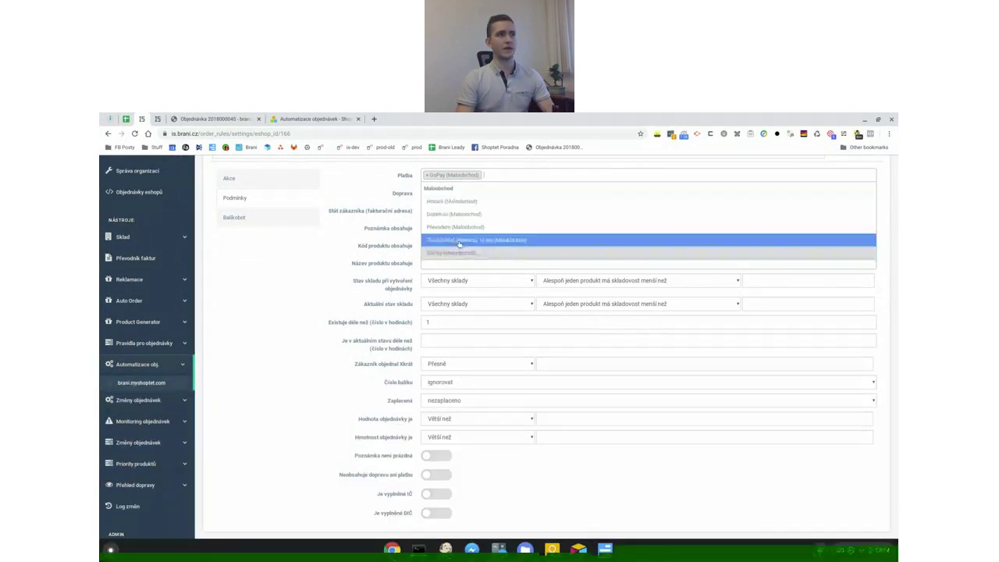
{"action": "left_click", "coordinate": [387, 185]}
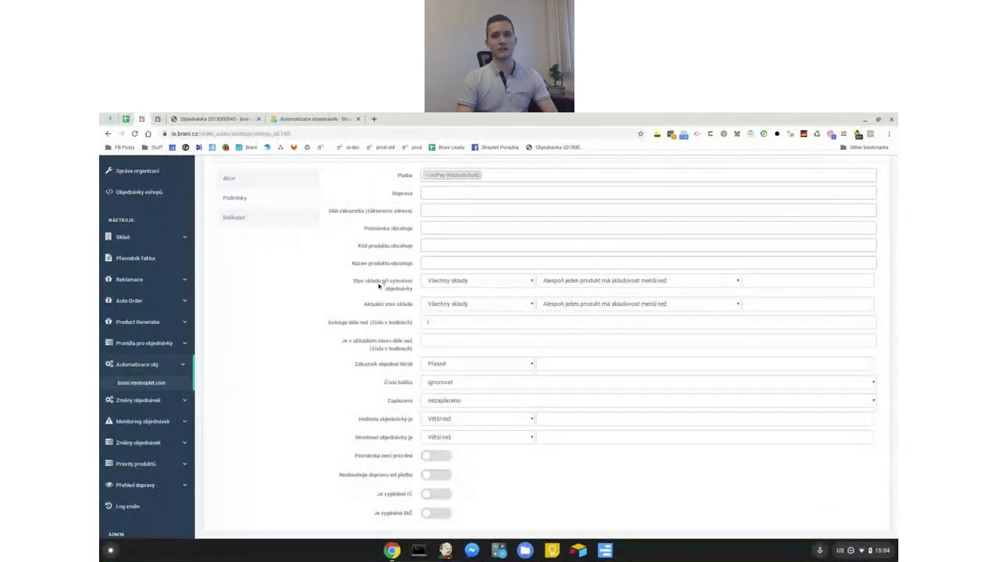
Step: View the options for the parcel number condition (Číslo balíku) and keep it at ignorovat
{"action": "mouse_move", "coordinate": [403, 298]}
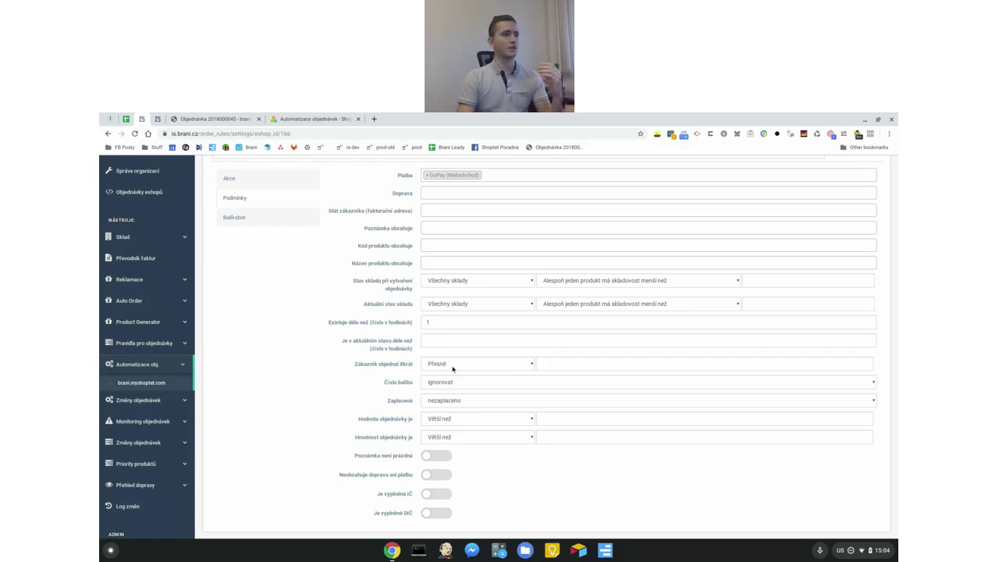
{"action": "left_click", "coordinate": [464, 384]}
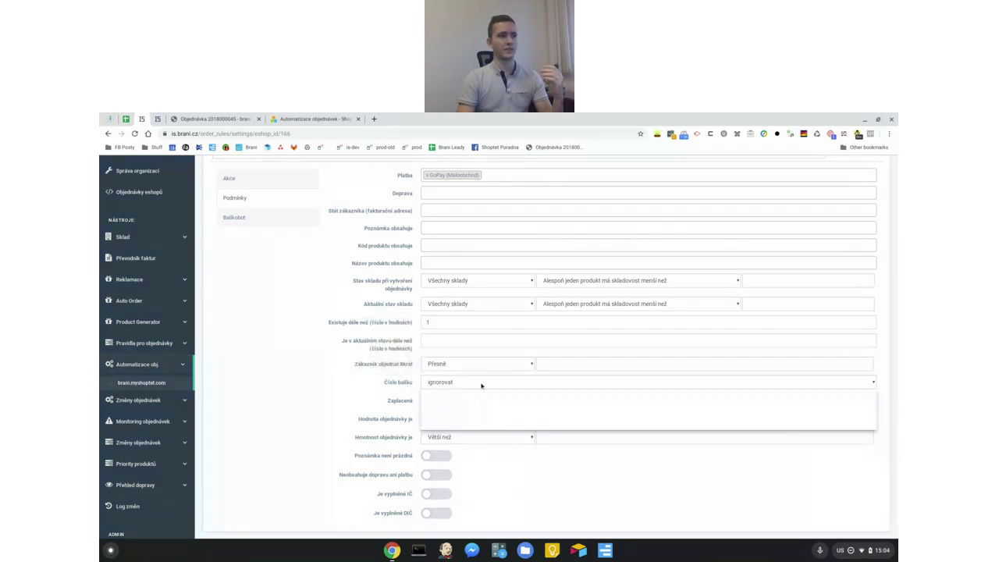
{"action": "left_click", "coordinate": [472, 393]}
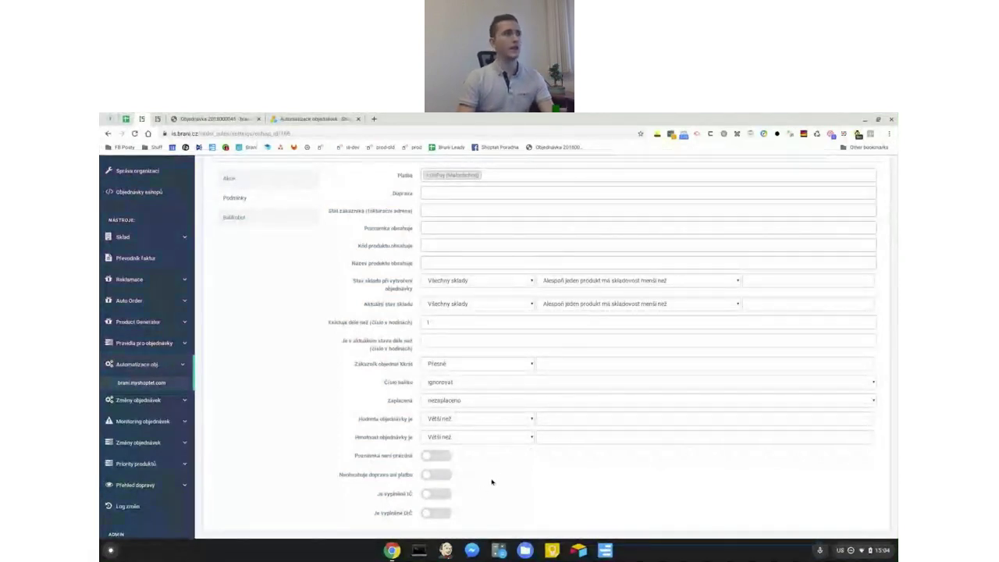
{"action": "scroll", "coordinate": [482, 507], "scroll_direction": "up", "scroll_amount": 2}
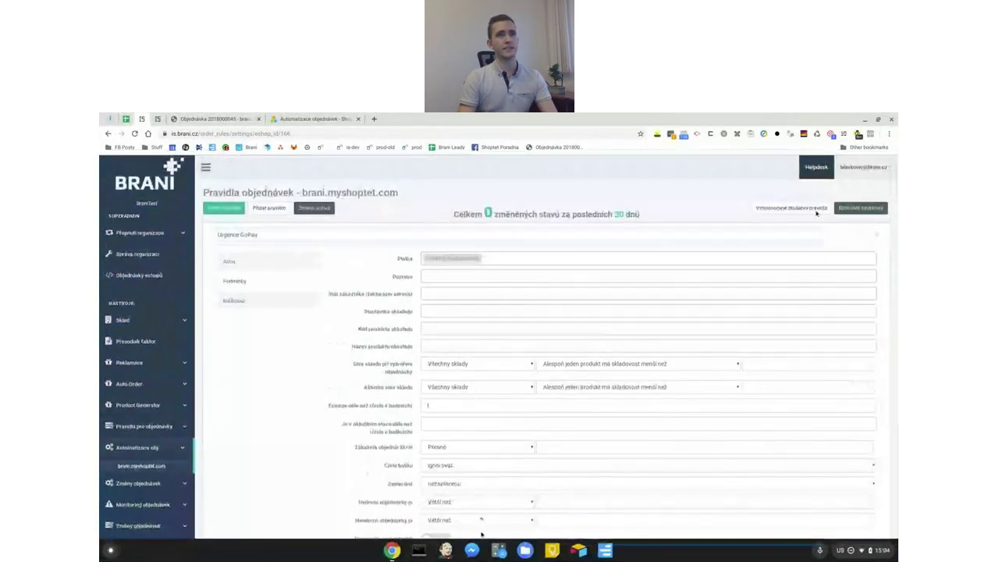
Step: Open the Balíkobot settings and examine the shipping pairing section, including the shipping methods offered for Česká pošta s.p
{"action": "left_click", "coordinate": [858, 209]}
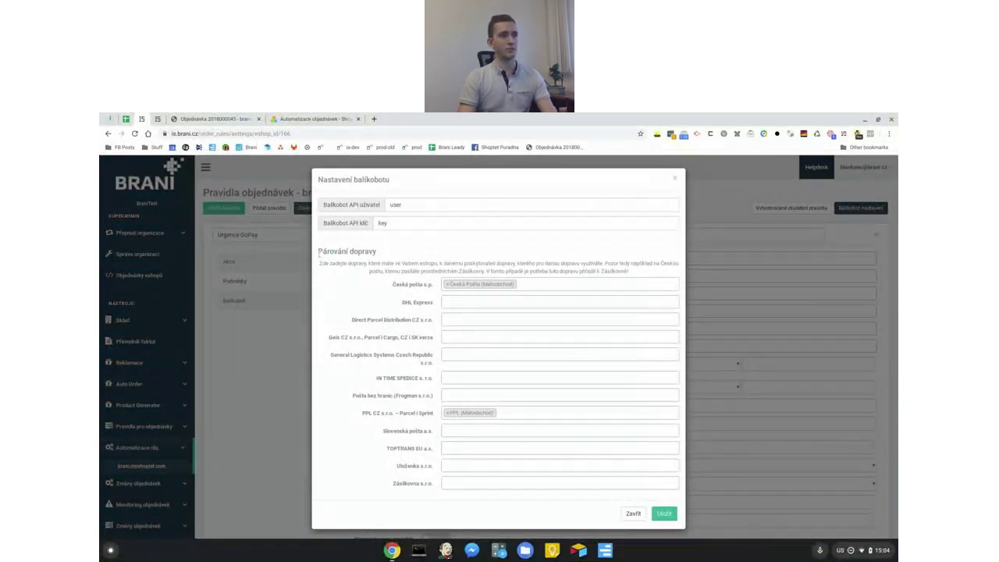
{"action": "left_click_drag", "start_coordinate": [319, 253], "coordinate": [381, 254]}
{"action": "left_click", "coordinate": [401, 286]}
{"action": "left_click", "coordinate": [519, 319]}
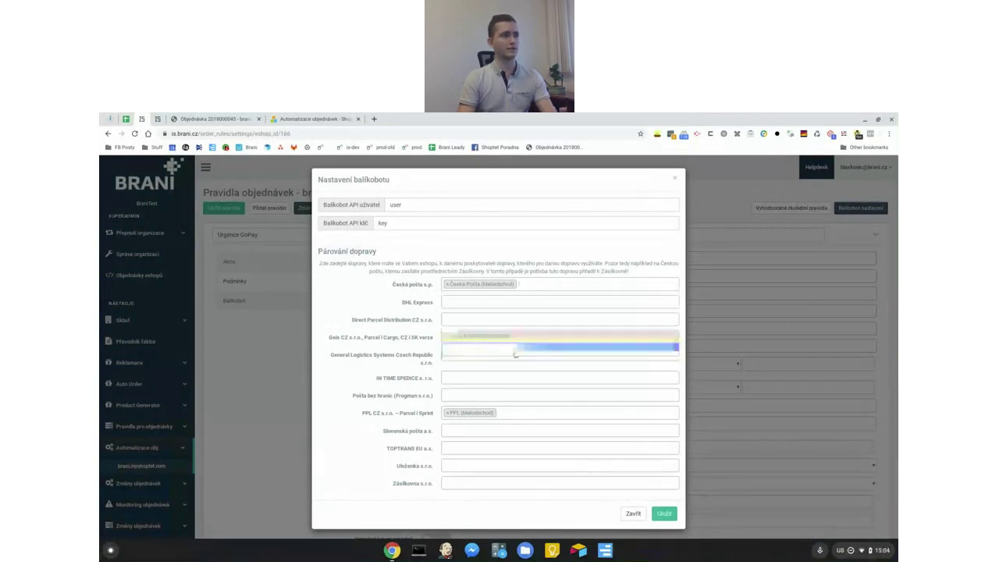
{"action": "left_click", "coordinate": [403, 309]}
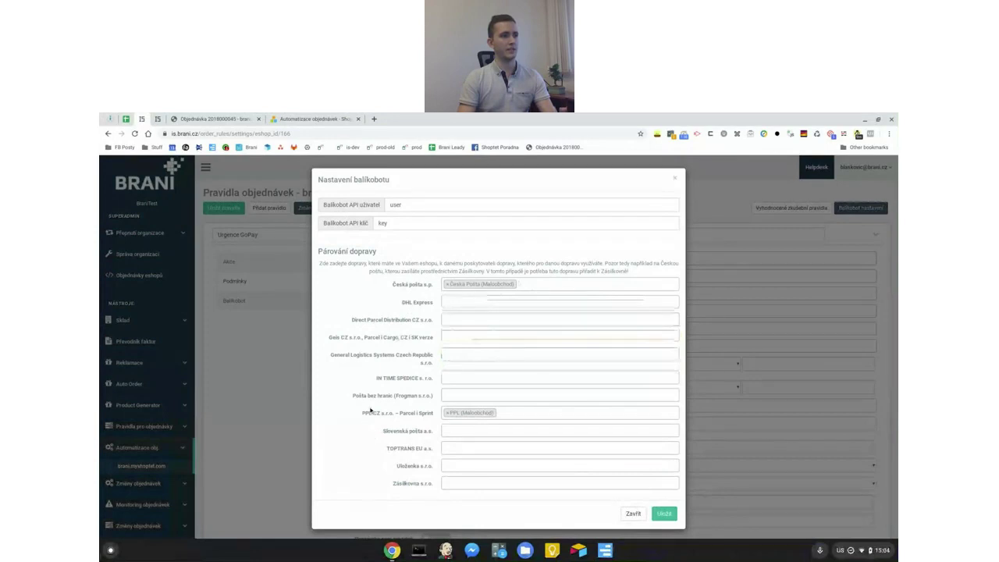
Step: Try pairing another e-shop shipping method with PPL CZ s.r.o. – Parcel i Sprint, and close the Balíkobot settings without saving
{"action": "left_click", "coordinate": [525, 414]}
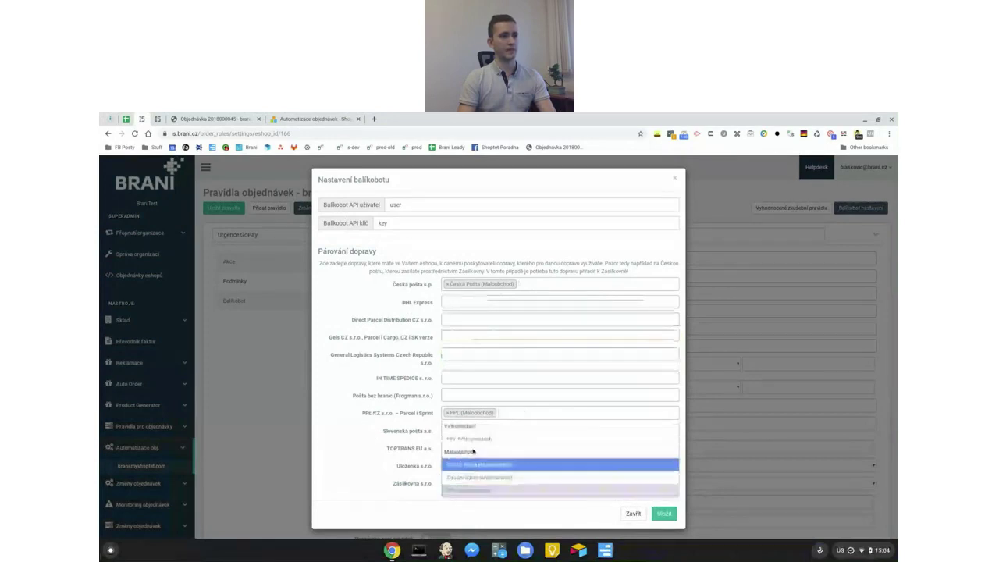
{"action": "left_click", "coordinate": [476, 463]}
{"action": "left_click", "coordinate": [633, 515]}
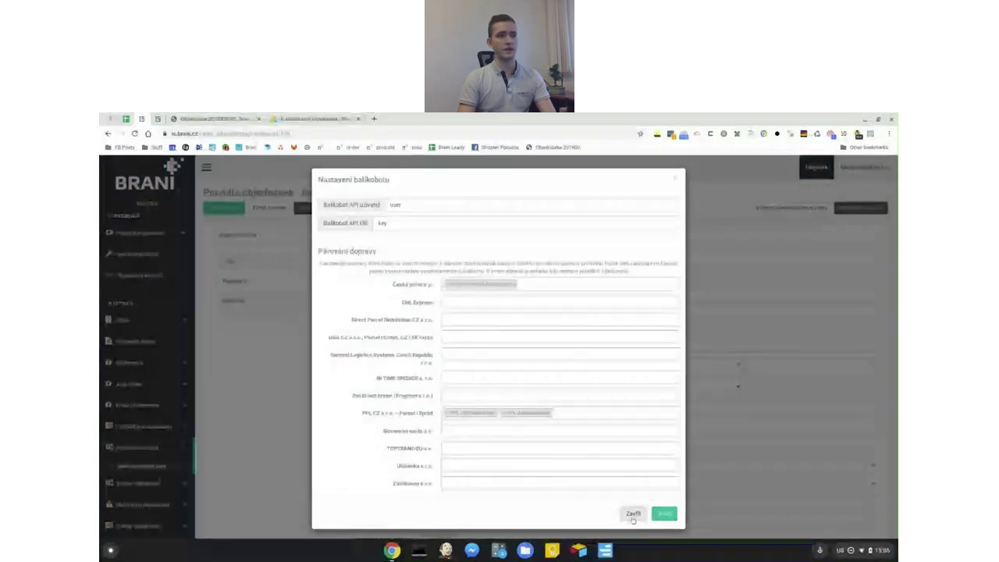
{"action": "left_click", "coordinate": [633, 515]}
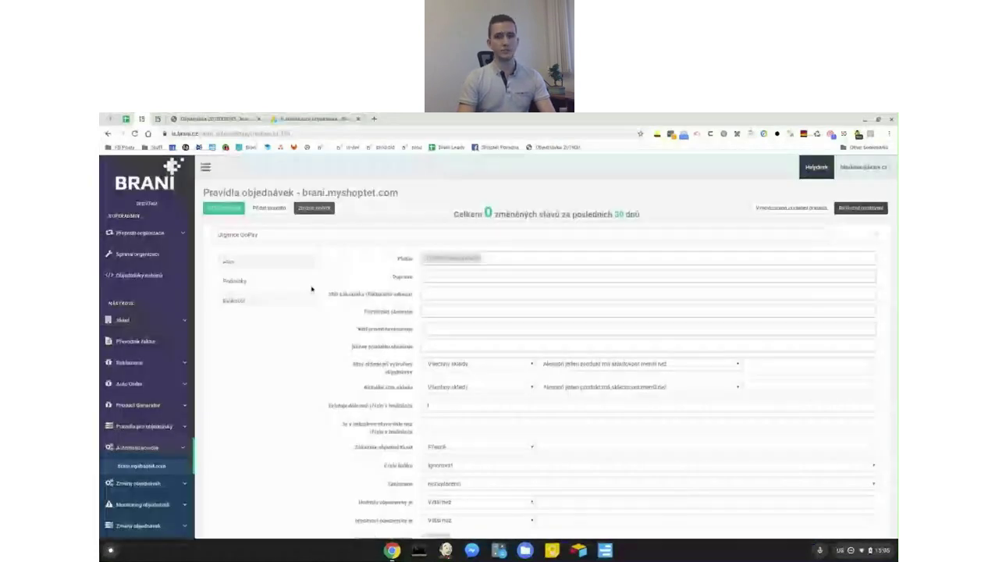
Step: Review the Urgence GoPay rule's Balíkobot, action and condition settings, ending at the minimum order age in hours (Existuje déle než)
{"action": "left_click", "coordinate": [291, 306]}
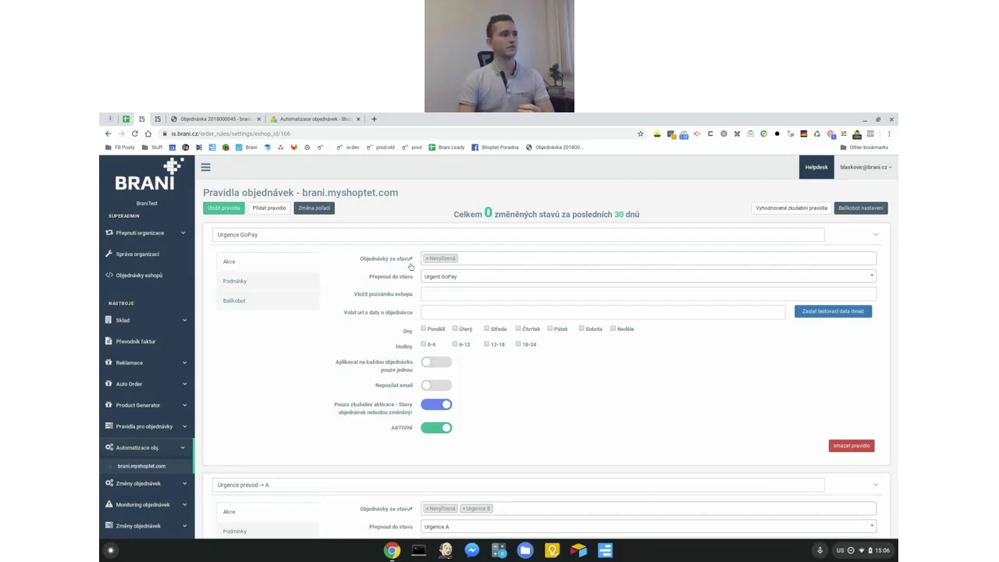
{"action": "mouse_move", "coordinate": [402, 262]}
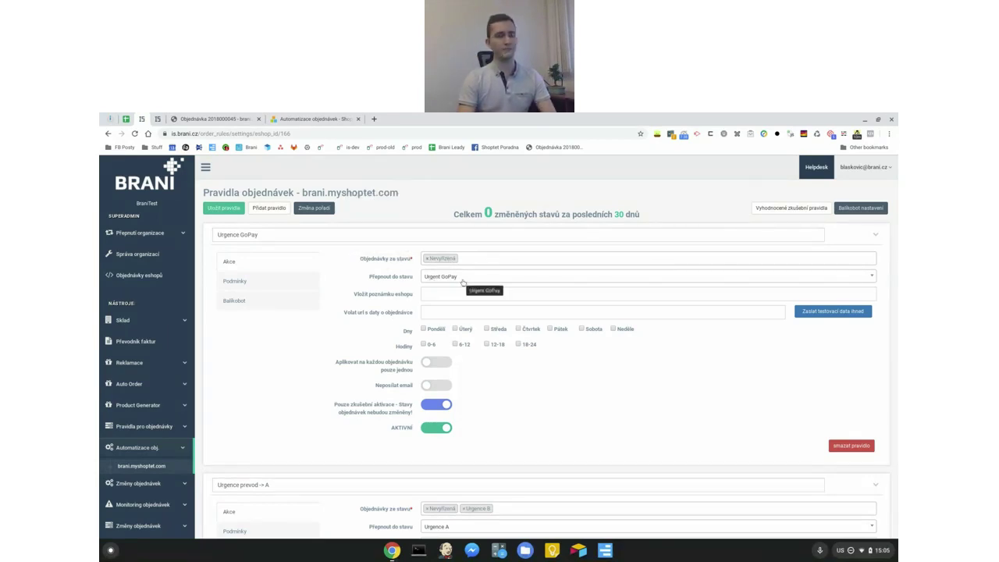
{"action": "left_click", "coordinate": [262, 281]}
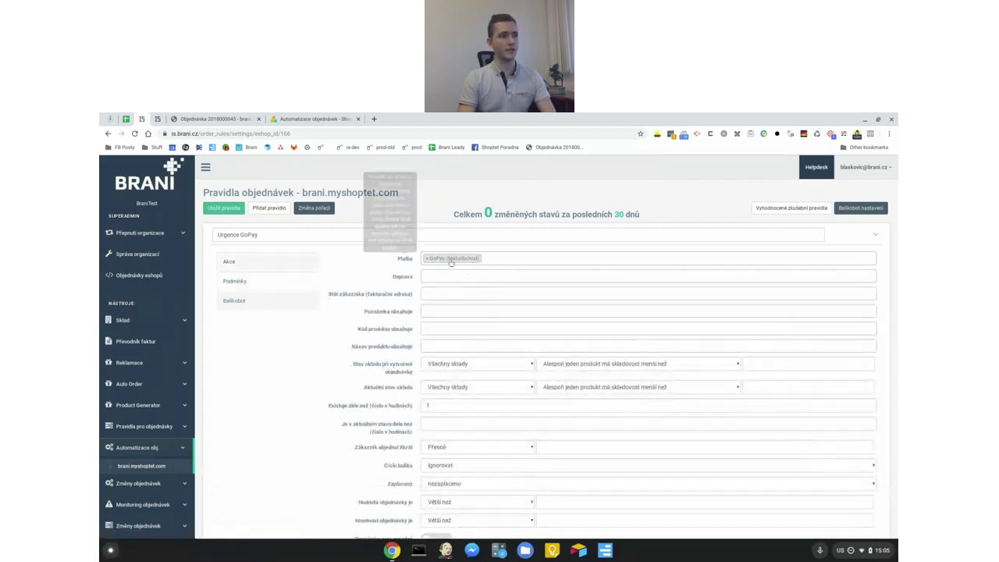
{"action": "mouse_move", "coordinate": [366, 407]}
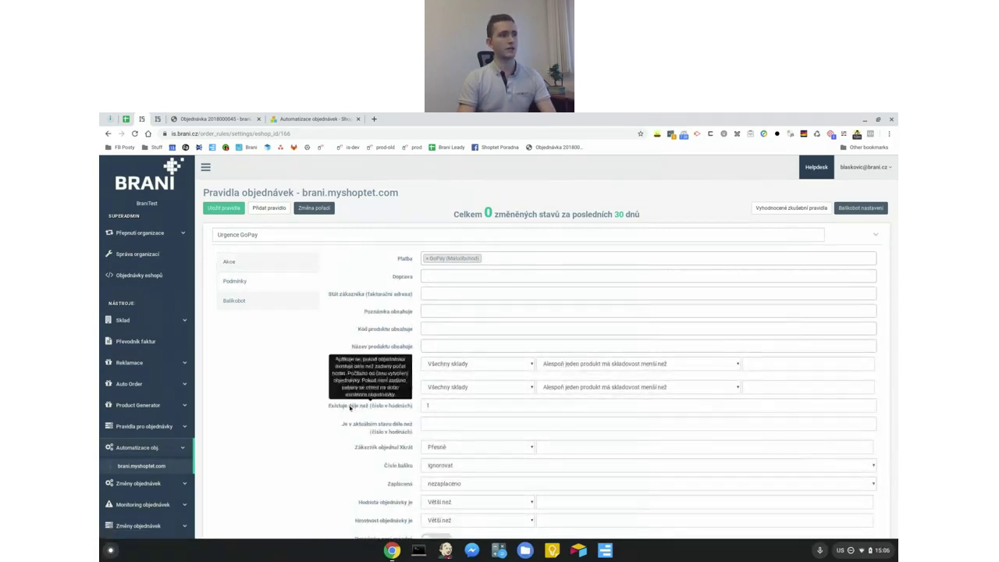
{"action": "left_click_drag", "start_coordinate": [343, 407], "coordinate": [411, 407]}
{"action": "left_click", "coordinate": [441, 407]}
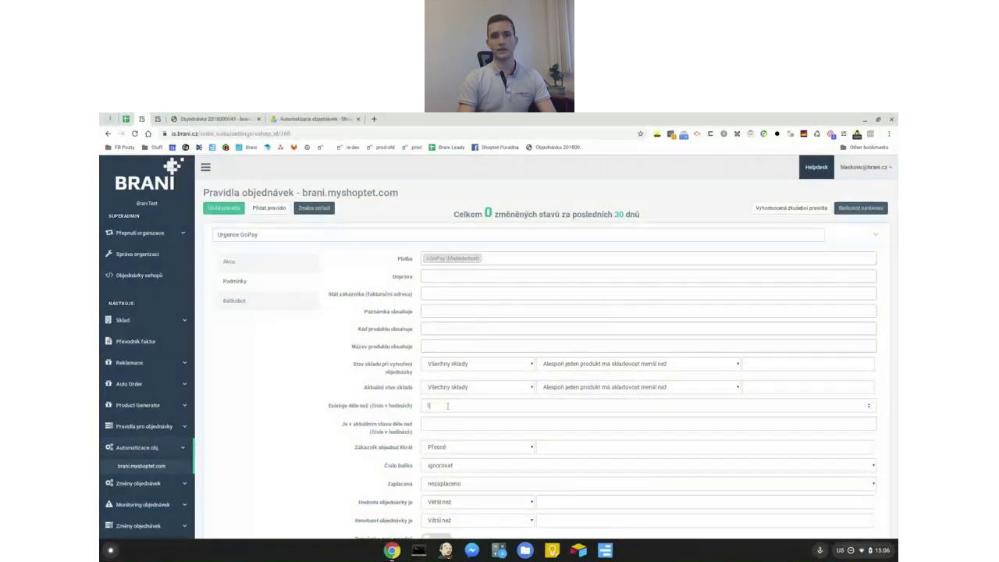
Step: View the options for the paid condition (Zaplacená), keep it at nezaplaceno, and return to the Urgence GoPay rule's actions
{"action": "scroll", "coordinate": [441, 407], "scroll_direction": "down", "scroll_amount": 1}
{"action": "scroll", "coordinate": [441, 383], "scroll_direction": "down", "scroll_amount": 1}
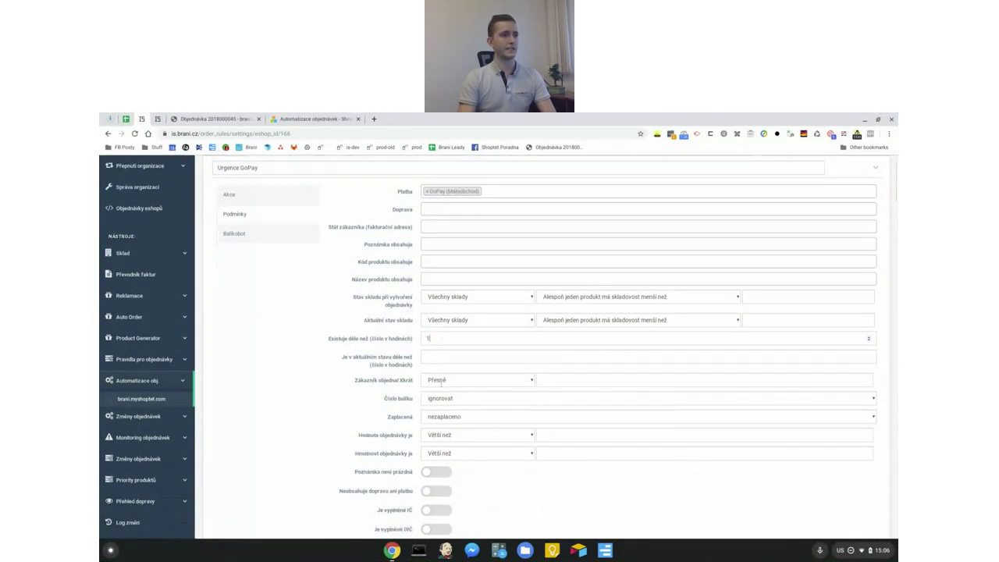
{"action": "left_click", "coordinate": [444, 417]}
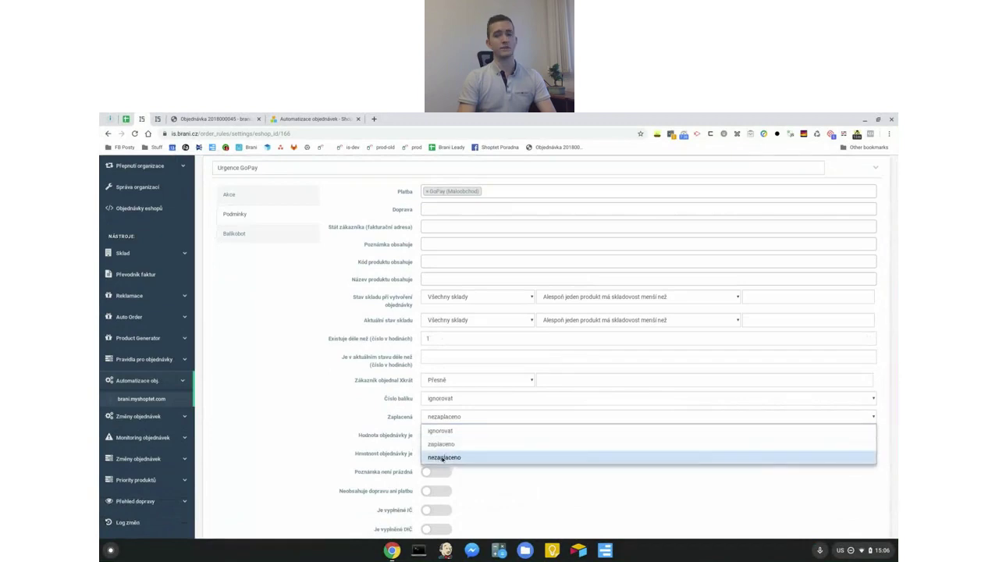
{"action": "left_click", "coordinate": [440, 457]}
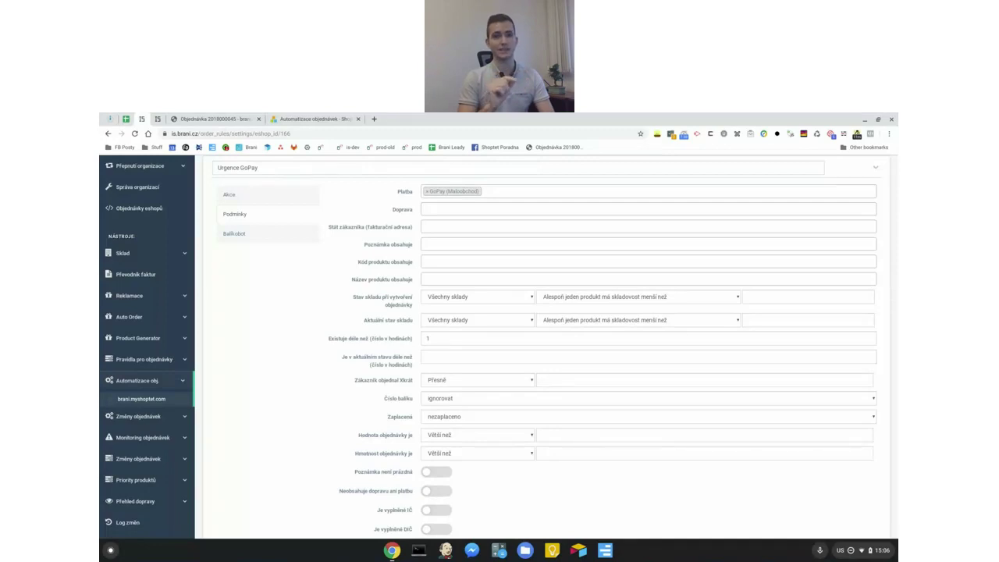
{"action": "left_click", "coordinate": [249, 196]}
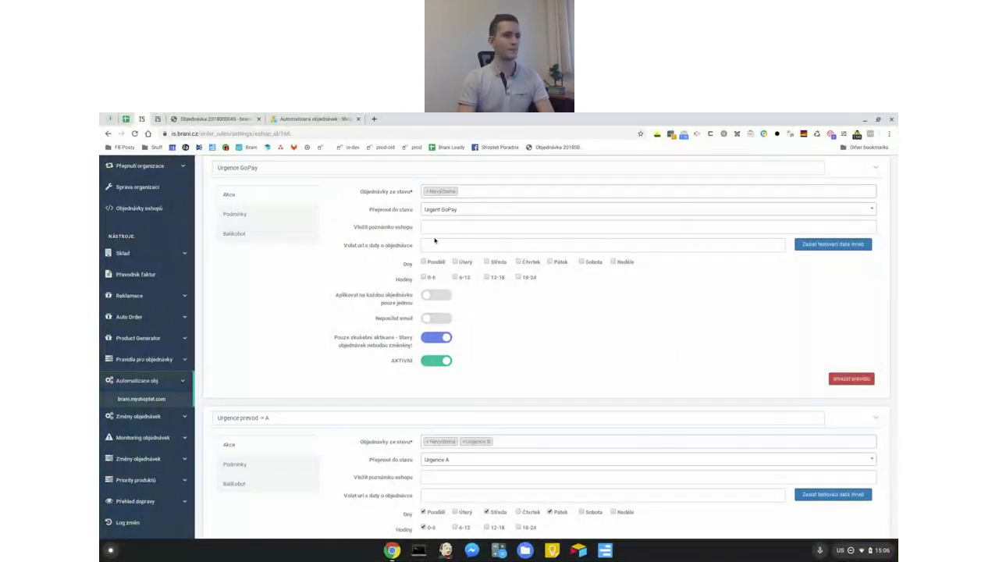
Step: Review the actions and conditions of the Urgence prevod -> A rule
{"action": "scroll", "coordinate": [435, 234], "scroll_direction": "down", "scroll_amount": 1}
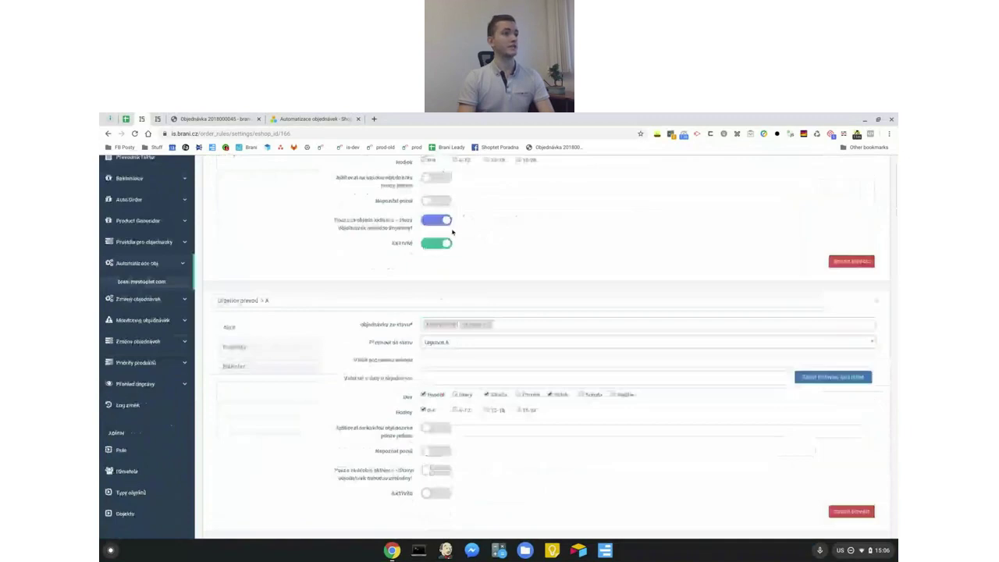
{"action": "scroll", "coordinate": [452, 232], "scroll_direction": "down", "scroll_amount": 2}
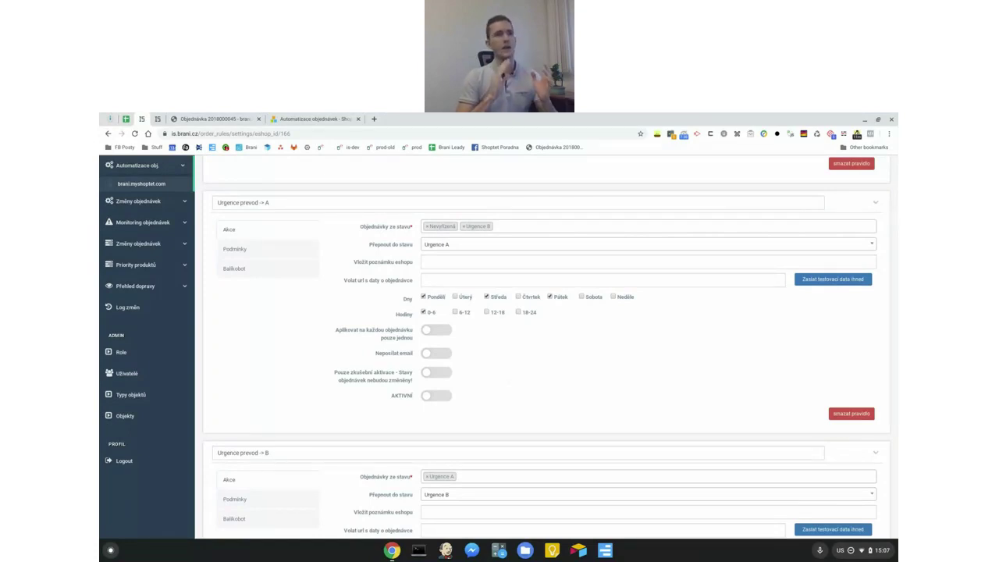
{"action": "left_click", "coordinate": [237, 251]}
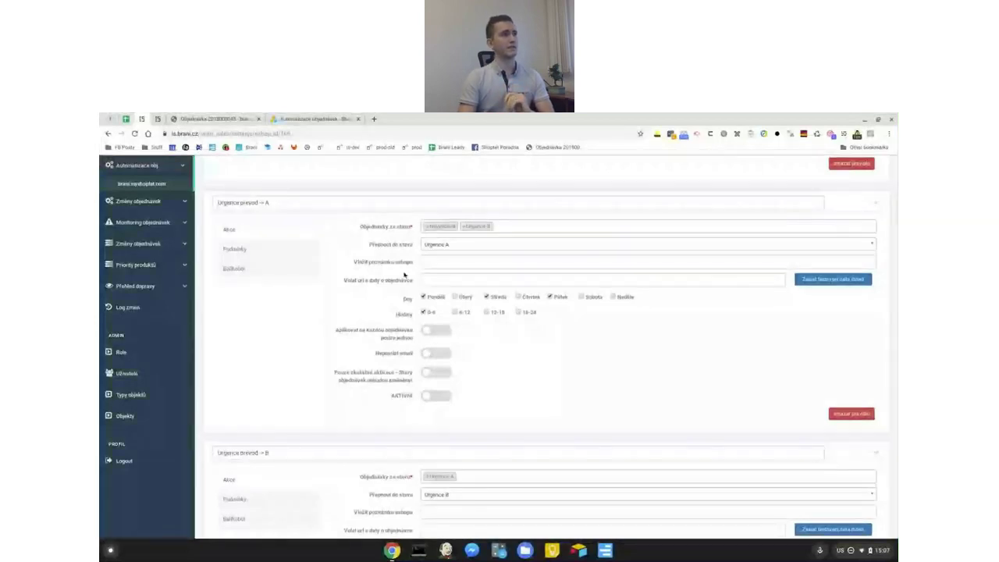
Step: Examine the actions of the Urgence prevod -> B rule, including its source and target states and its scheduled days and hours
{"action": "scroll", "coordinate": [404, 274], "scroll_direction": "down", "scroll_amount": 1}
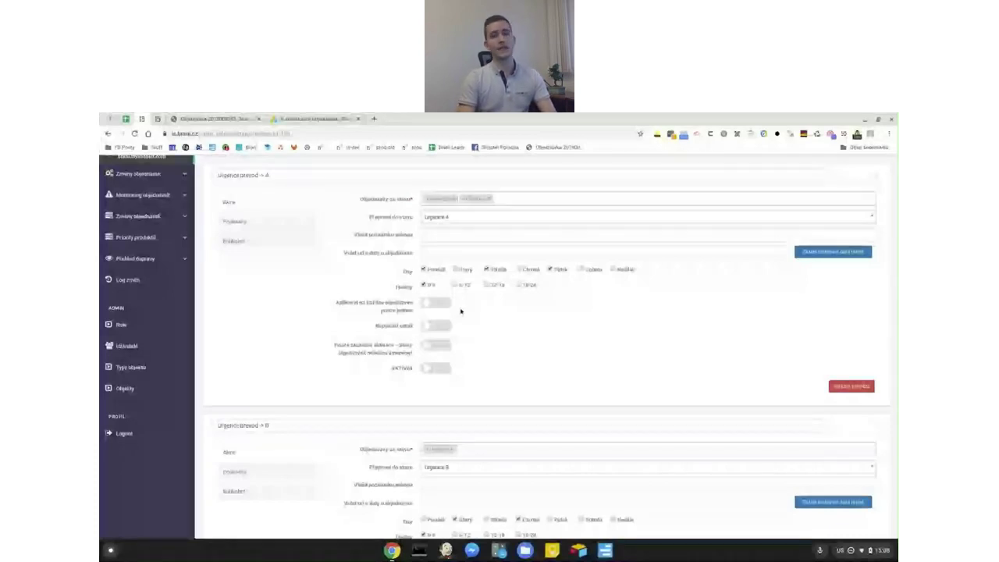
{"action": "scroll", "coordinate": [459, 312], "scroll_direction": "down", "scroll_amount": 1}
{"action": "scroll", "coordinate": [547, 312], "scroll_direction": "down", "scroll_amount": 1}
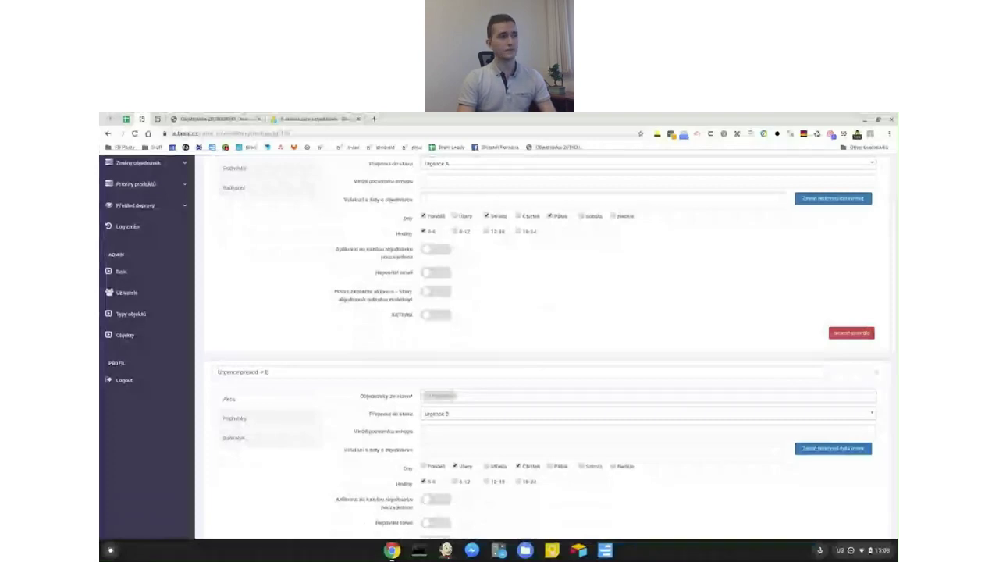
{"action": "scroll", "coordinate": [544, 308], "scroll_direction": "down", "scroll_amount": 3}
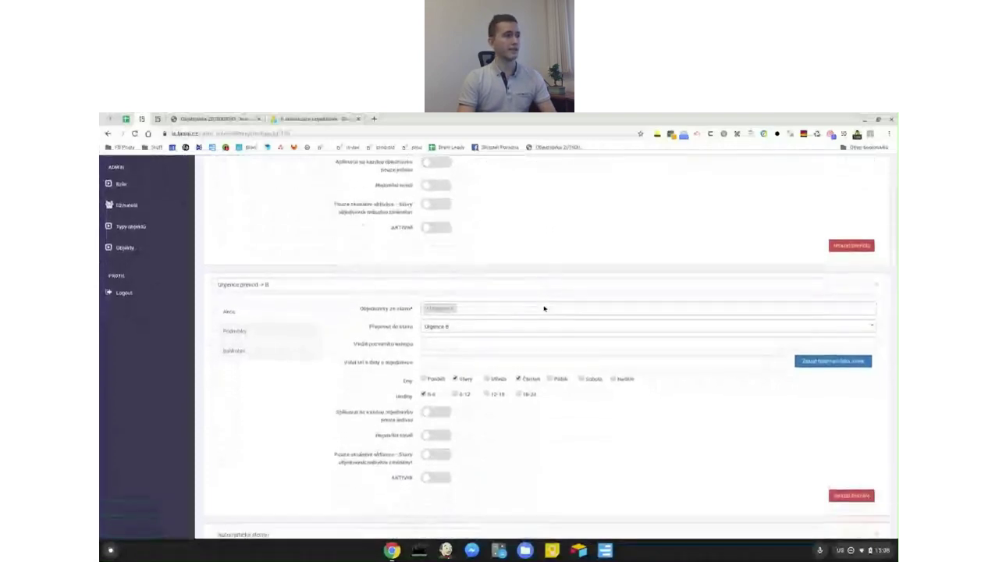
Step: Examine the actions and conditions of the Automatické storno rule, and look back at the Urgence prevod -> B rule
{"action": "scroll", "coordinate": [390, 263], "scroll_direction": "down", "scroll_amount": 3}
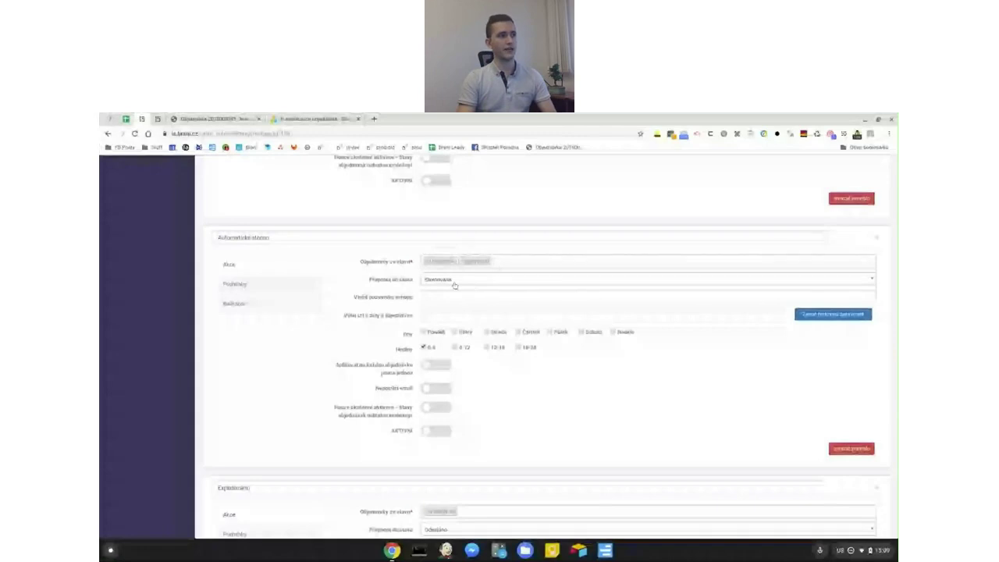
{"action": "left_click", "coordinate": [277, 283]}
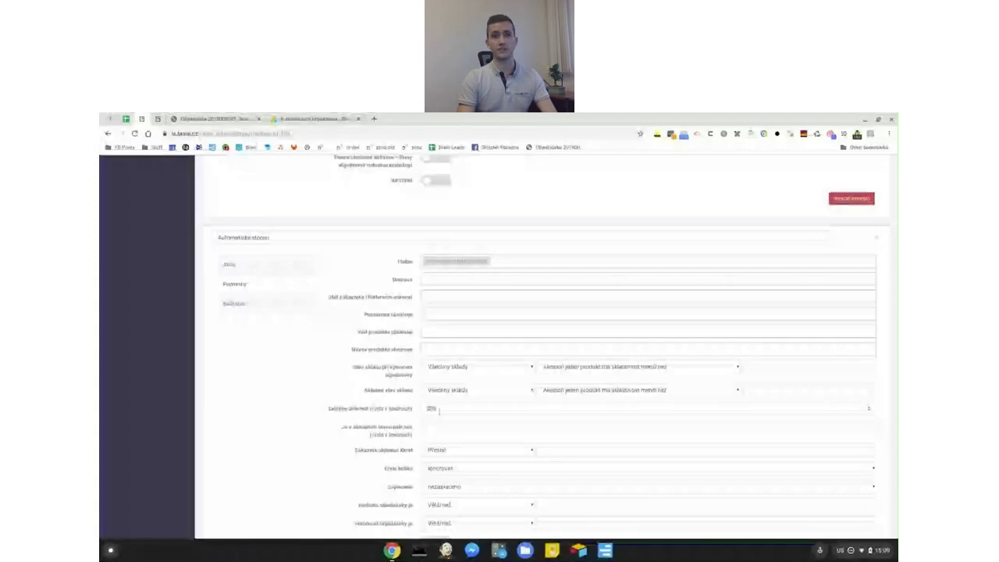
{"action": "scroll", "coordinate": [441, 416], "scroll_direction": "up", "scroll_amount": 2}
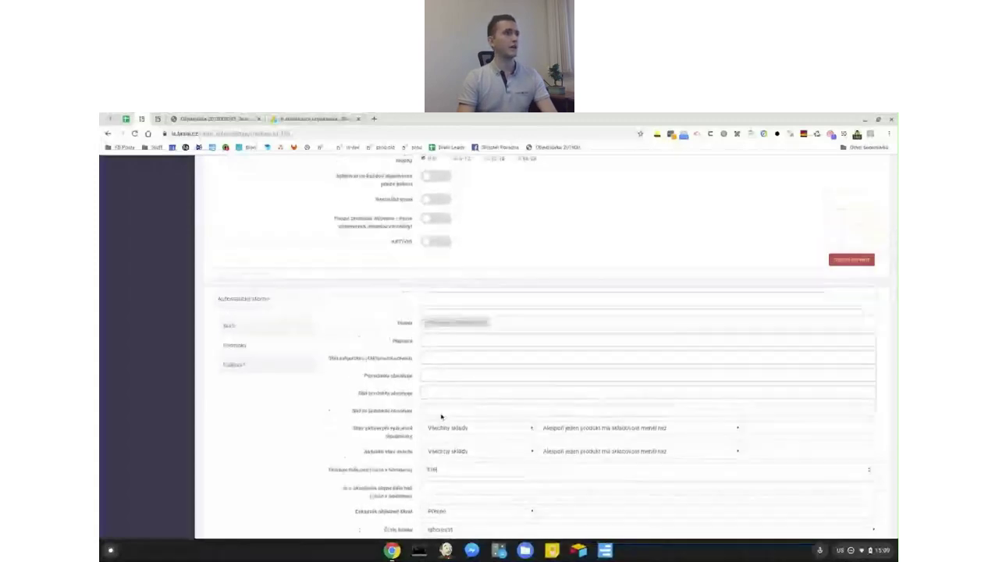
{"action": "scroll", "coordinate": [441, 416], "scroll_direction": "up", "scroll_amount": 4}
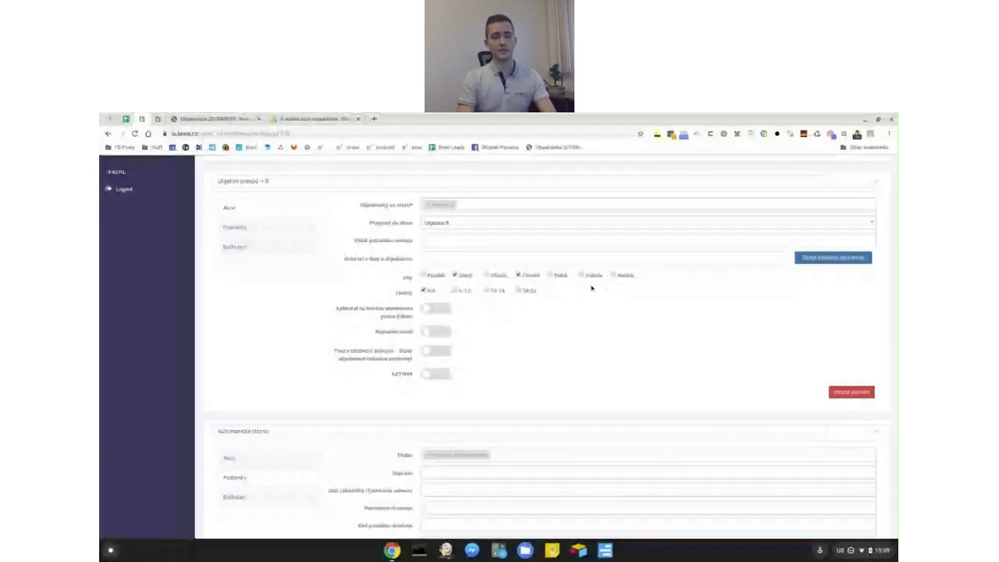
{"action": "scroll", "coordinate": [591, 288], "scroll_direction": "down", "scroll_amount": 1}
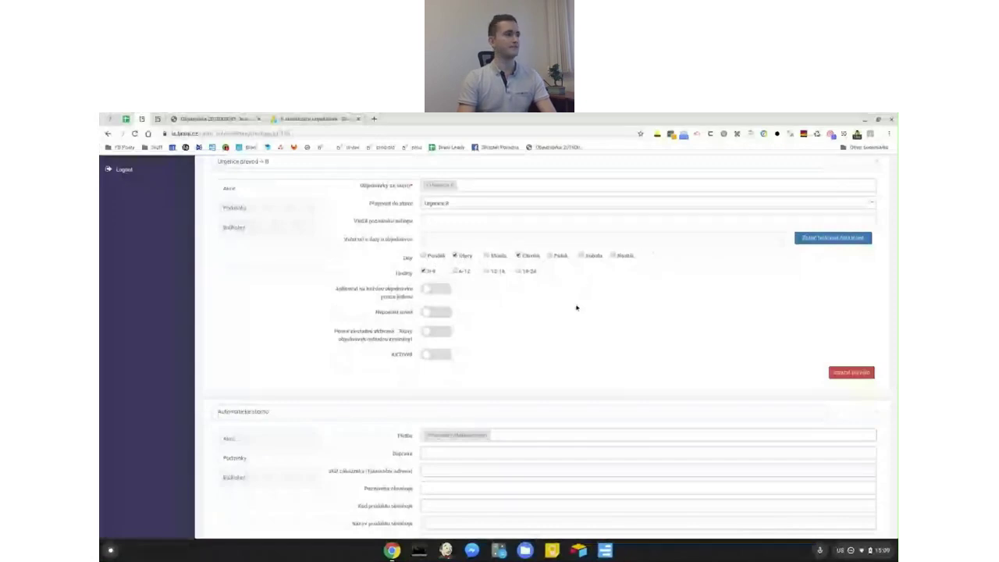
Step: Review the actions and conditions of the Expedováno rule, including the parcel number condition (Číslo balíku)
{"action": "scroll", "coordinate": [560, 328], "scroll_direction": "down", "scroll_amount": 6}
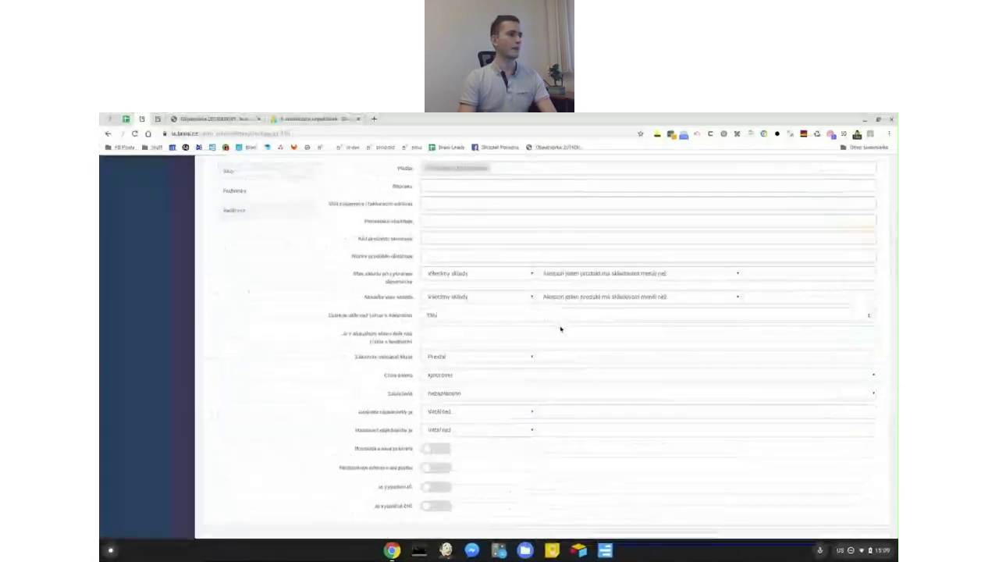
{"action": "scroll", "coordinate": [559, 328], "scroll_direction": "down", "scroll_amount": 5}
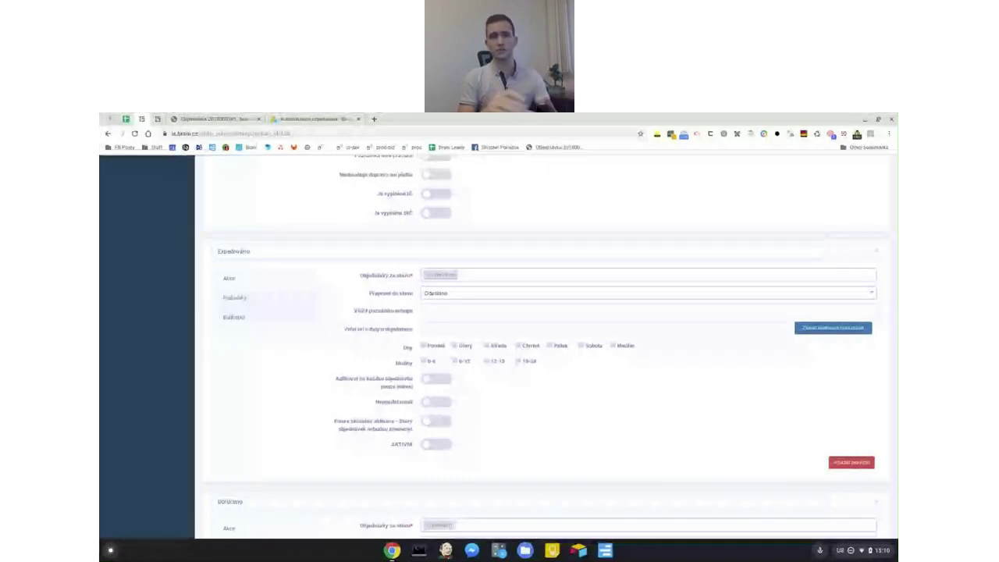
{"action": "left_click", "coordinate": [289, 300]}
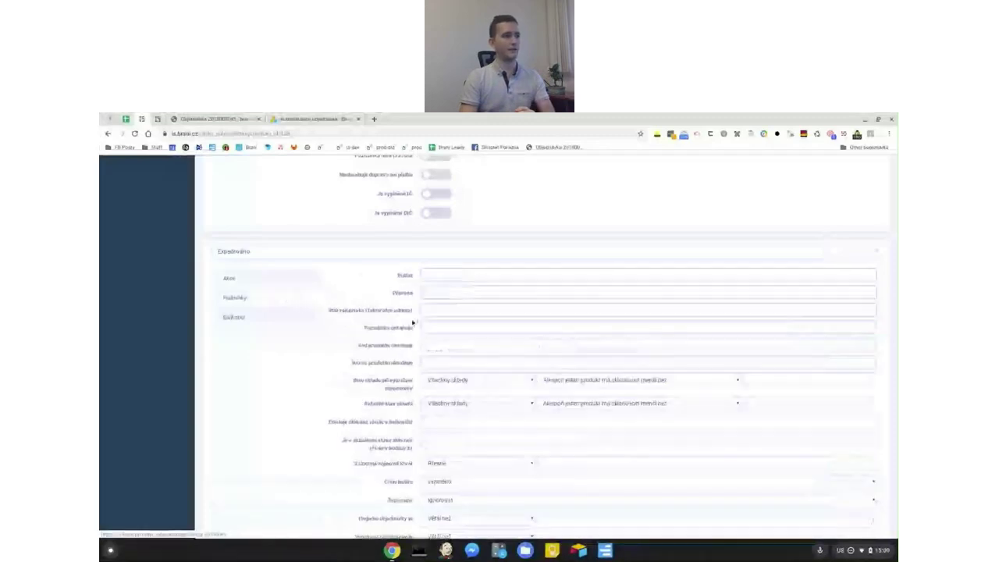
{"action": "scroll", "coordinate": [421, 329], "scroll_direction": "down", "scroll_amount": 1}
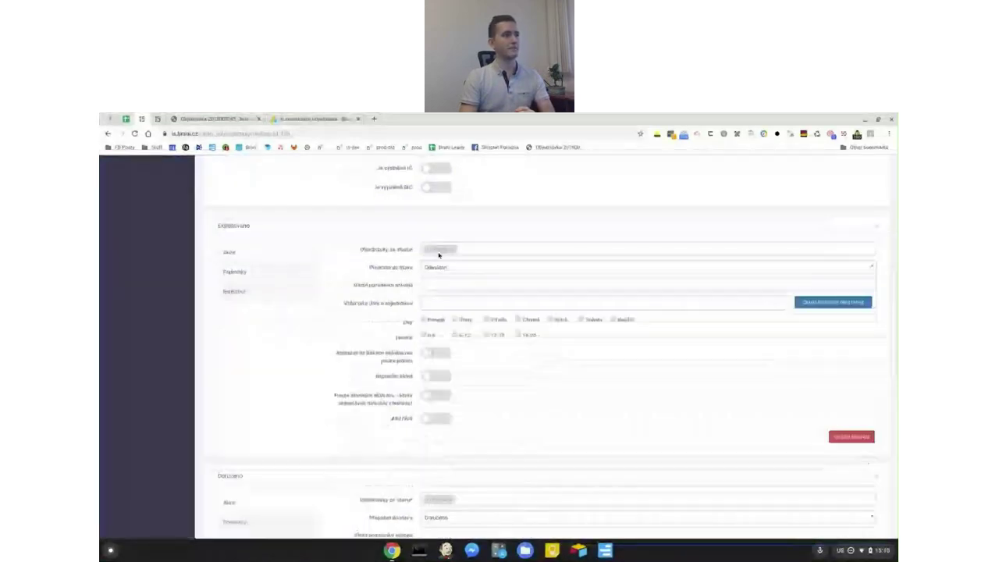
{"action": "left_click", "coordinate": [254, 275]}
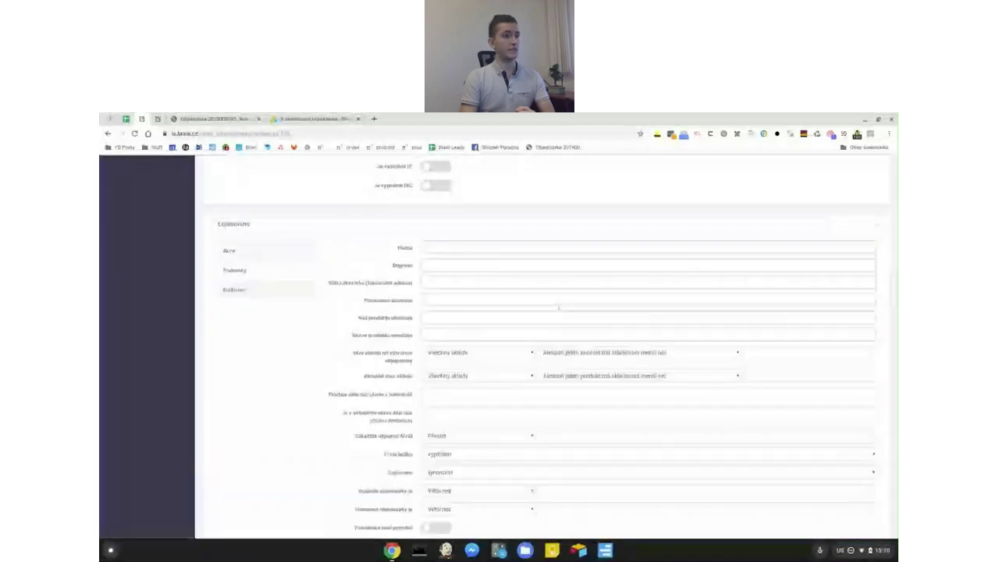
{"action": "scroll", "coordinate": [558, 307], "scroll_direction": "down", "scroll_amount": 3}
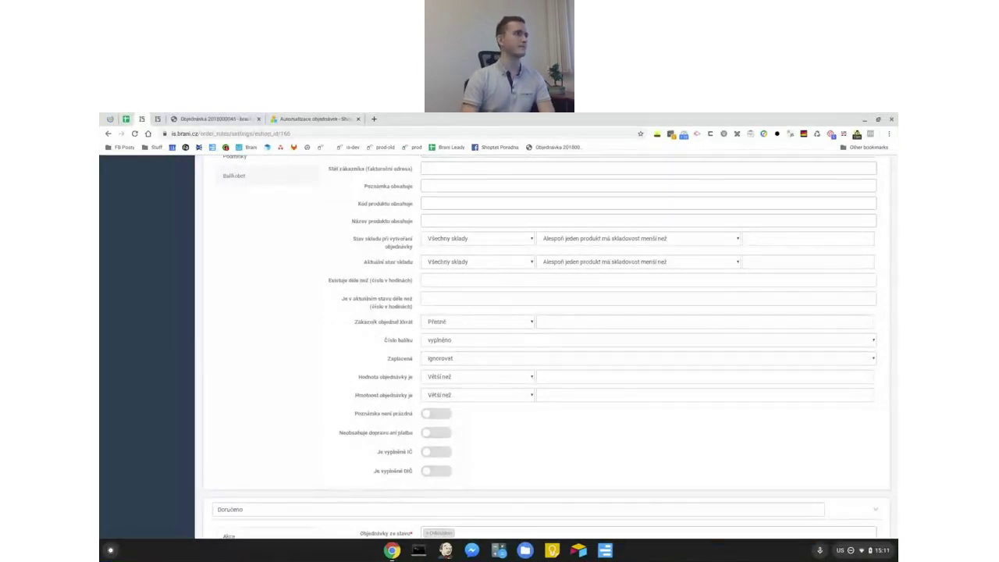
{"action": "scroll", "coordinate": [445, 328], "scroll_direction": "up", "scroll_amount": 1}
{"action": "scroll", "coordinate": [431, 292], "scroll_direction": "down", "scroll_amount": 3}
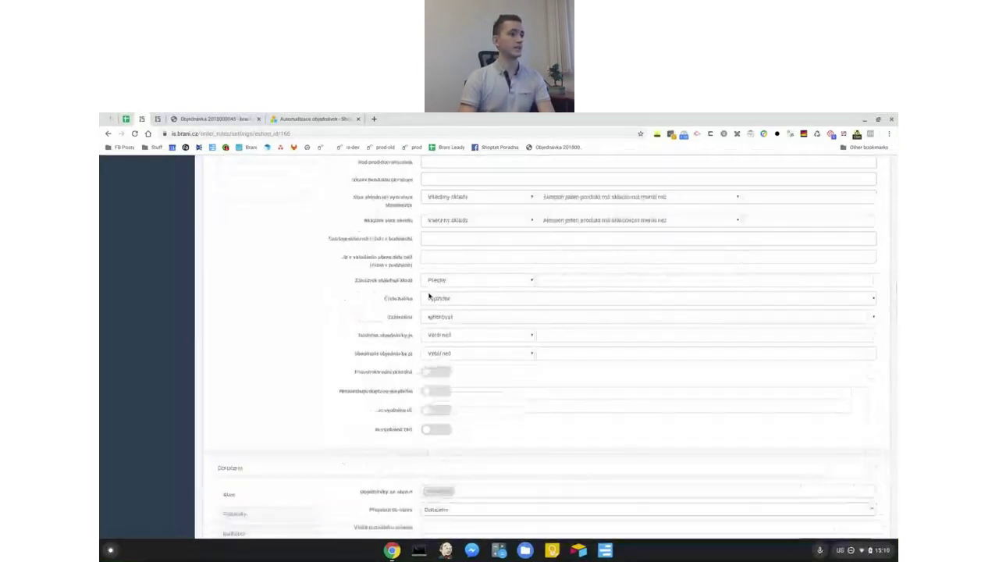
Step: Review the Doručeno rule's actions, conditions and Balíkobot settings
{"action": "scroll", "coordinate": [516, 428], "scroll_direction": "down", "scroll_amount": 2}
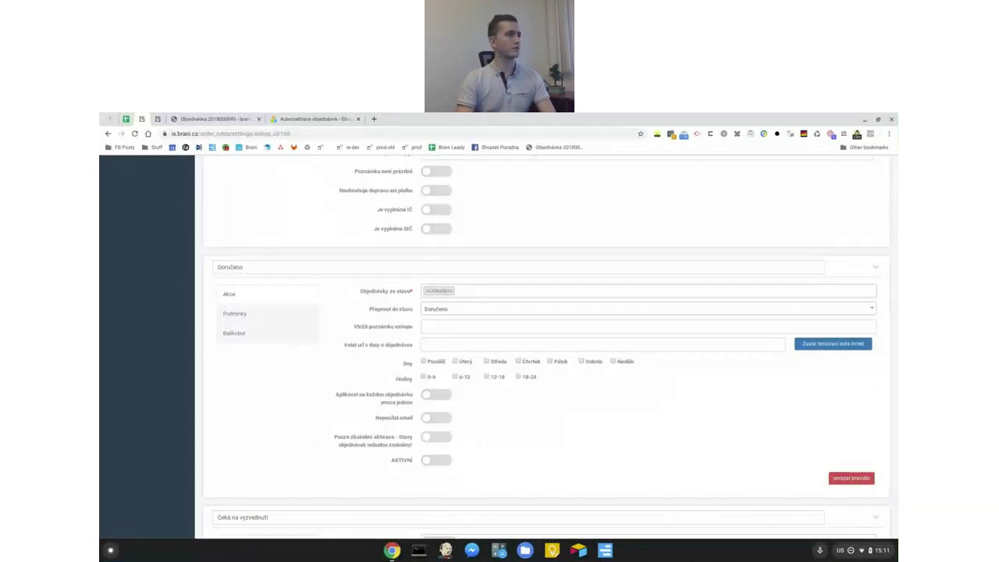
{"action": "left_click", "coordinate": [305, 334]}
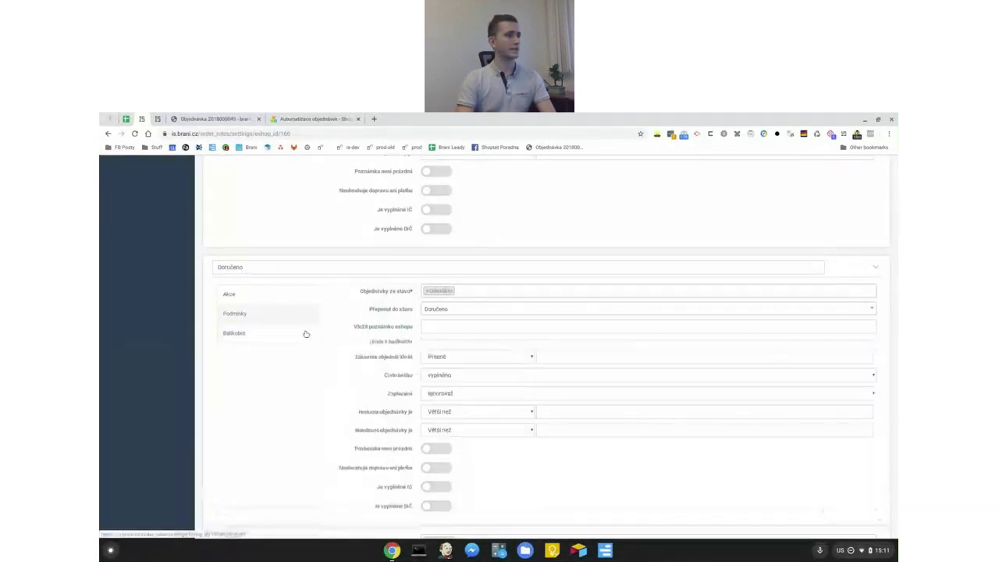
{"action": "left_click", "coordinate": [305, 333]}
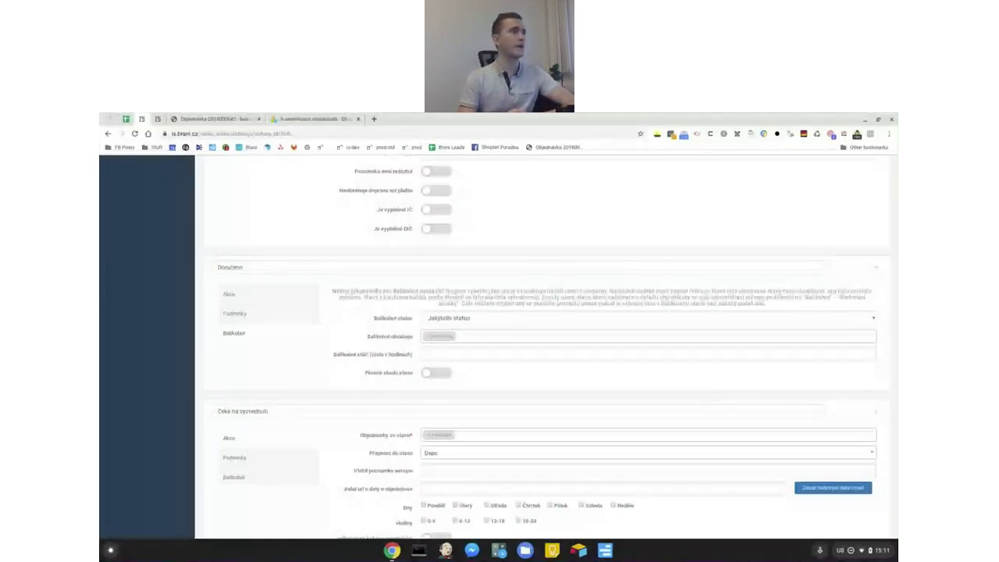
Step: Open the order's parcel tracking (Sledování balíku) in the e-shop administration and compare its status texts with the Doručeno rule's Balíkobot settings
{"action": "left_click", "coordinate": [213, 119]}
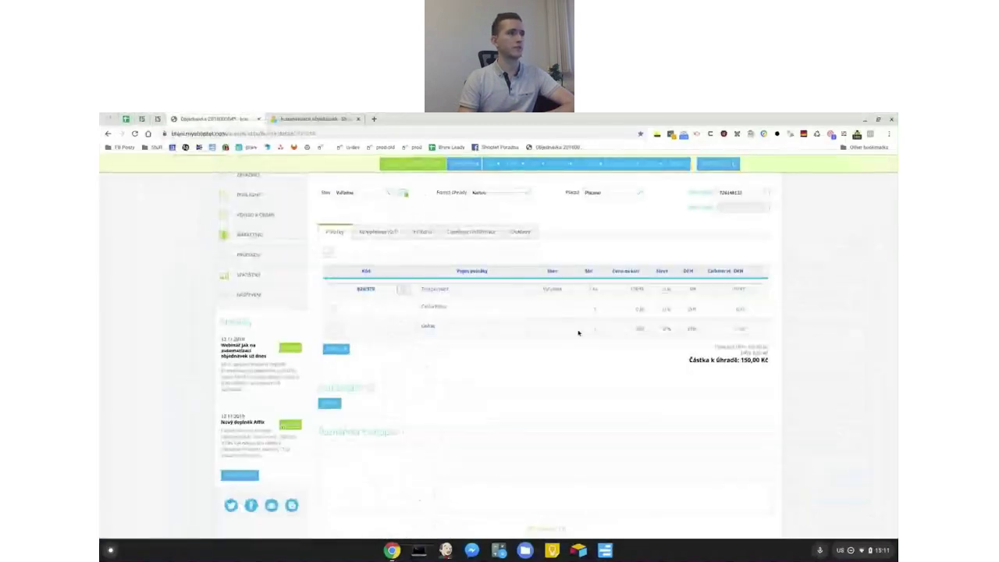
{"action": "mouse_move", "coordinate": [662, 187]}
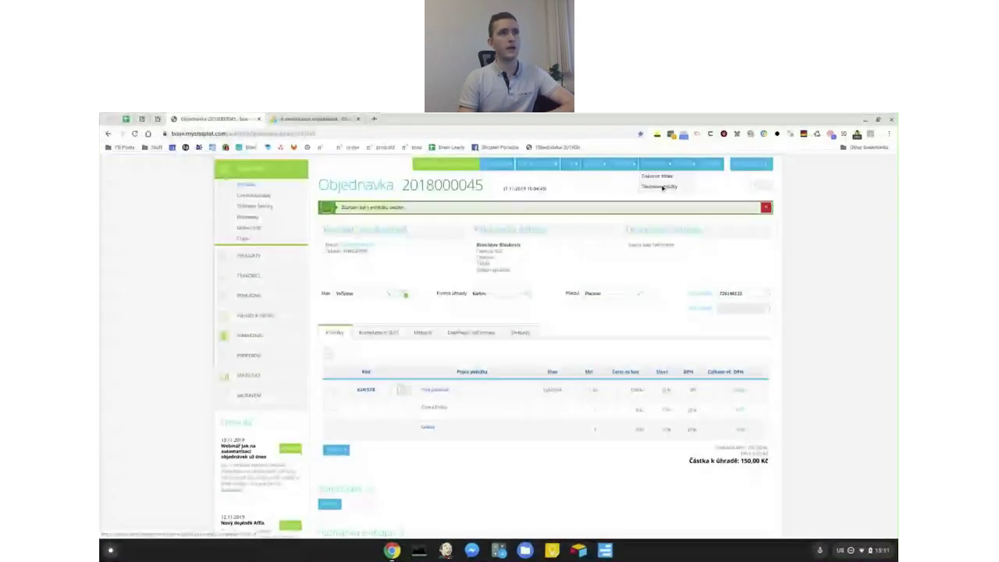
{"action": "left_click", "coordinate": [662, 187]}
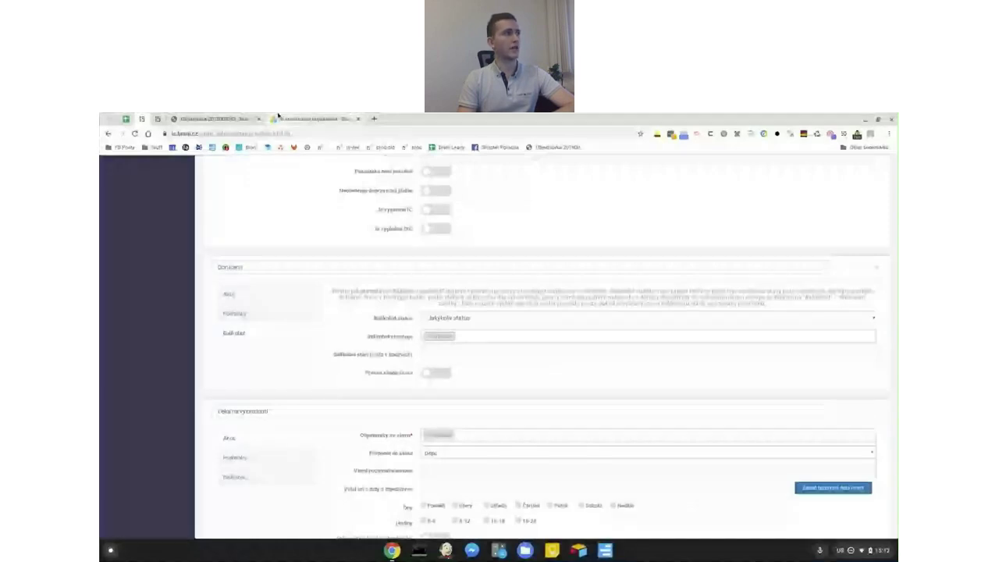
{"action": "key", "text": "ctrl+Page_Up"}
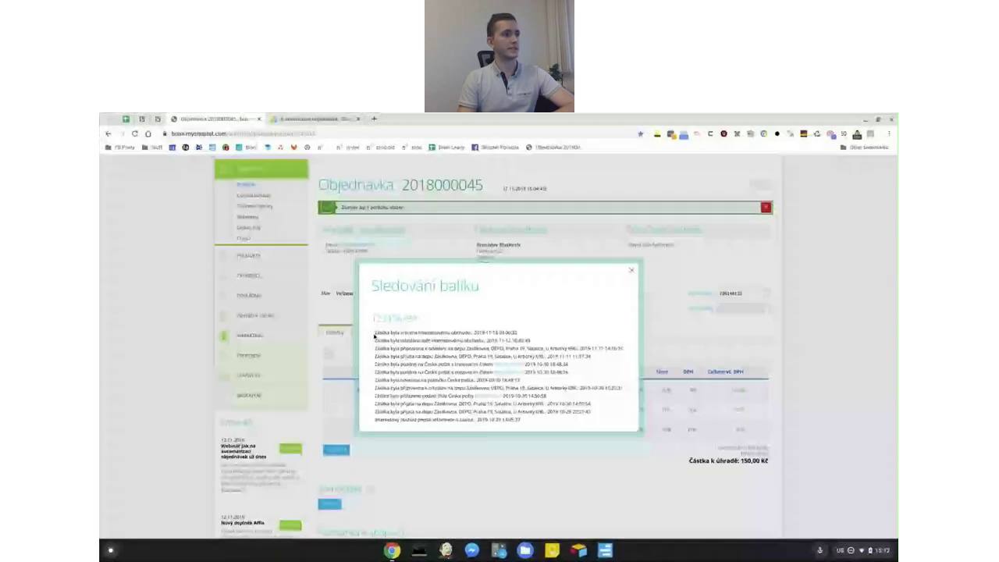
{"action": "left_click_drag", "start_coordinate": [374, 337], "coordinate": [459, 348]}
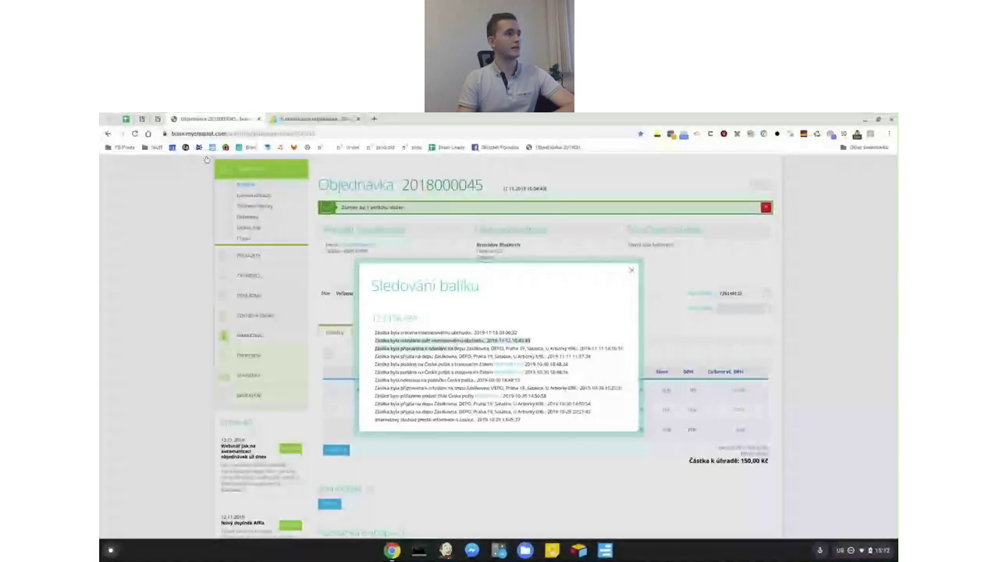
{"action": "left_click", "coordinate": [141, 119]}
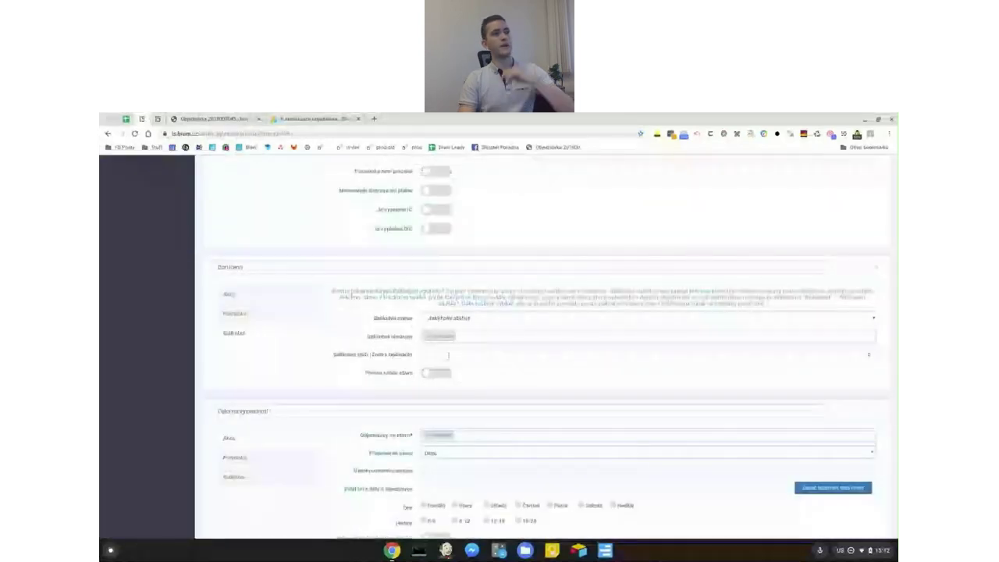
{"action": "mouse_move", "coordinate": [361, 353]}
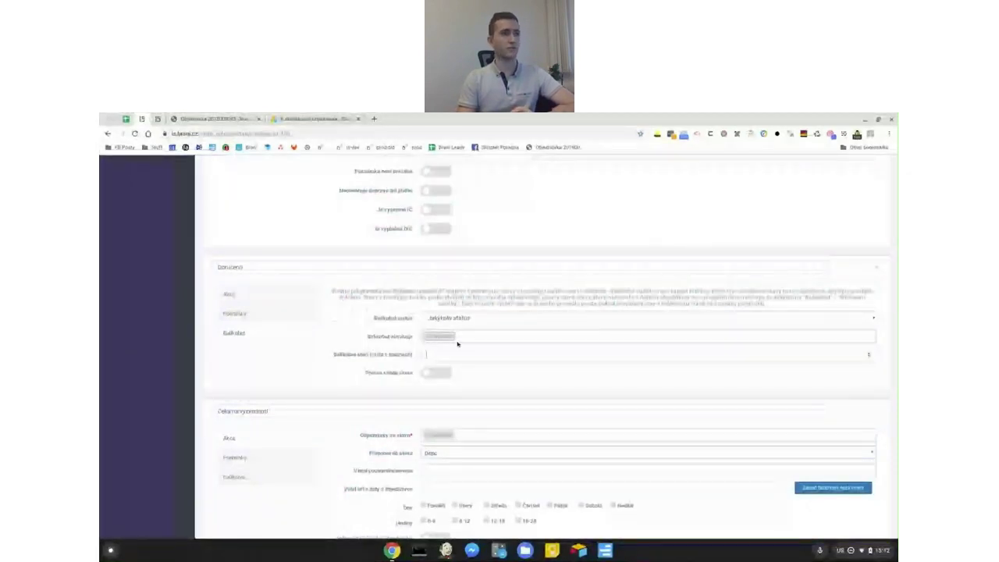
Step: Review the actions of the Čeká na vyzvednutí rule and its Balíkobot status, content and age settings
{"action": "scroll", "coordinate": [468, 355], "scroll_direction": "down", "scroll_amount": 4}
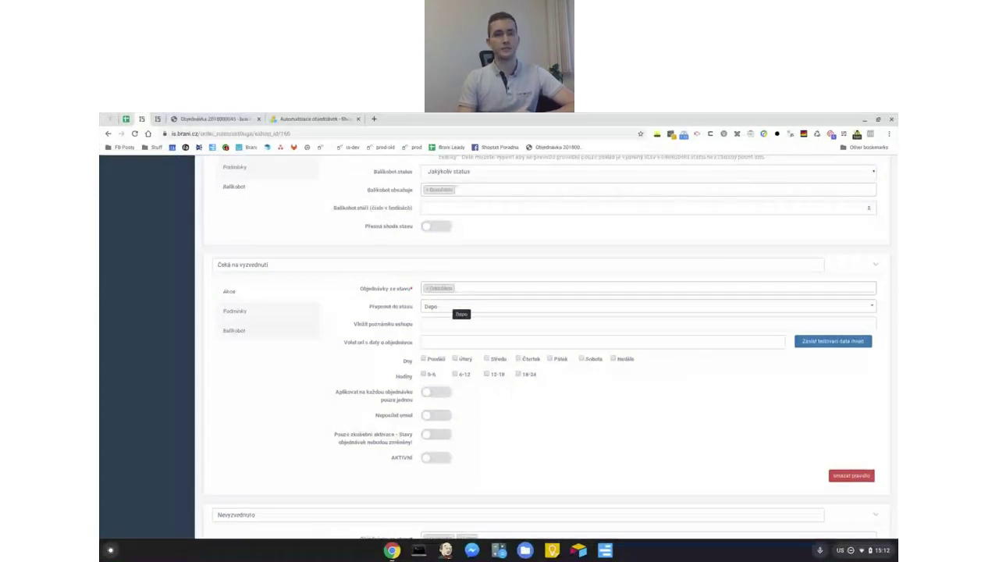
{"action": "left_click", "coordinate": [261, 334]}
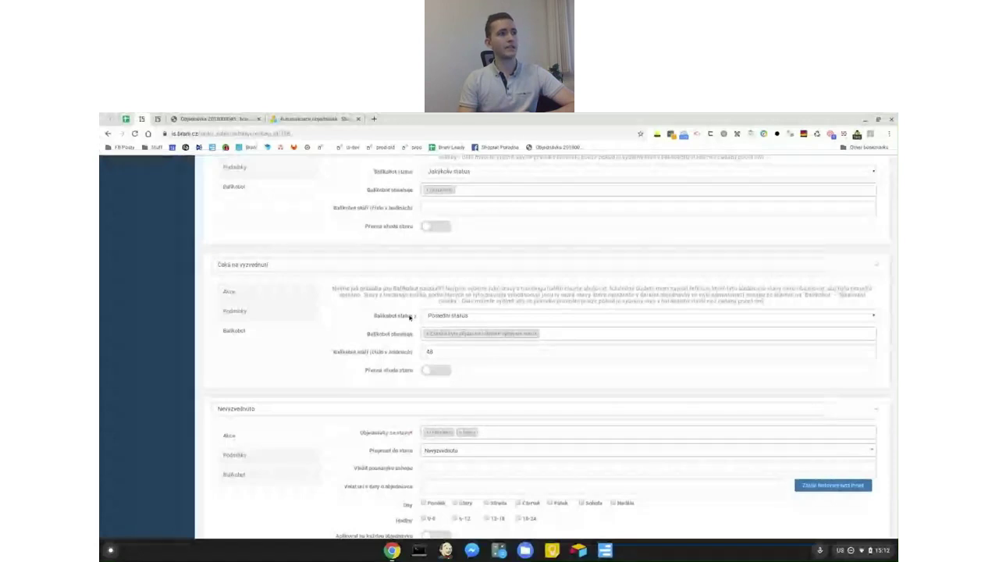
{"action": "mouse_move", "coordinate": [414, 317]}
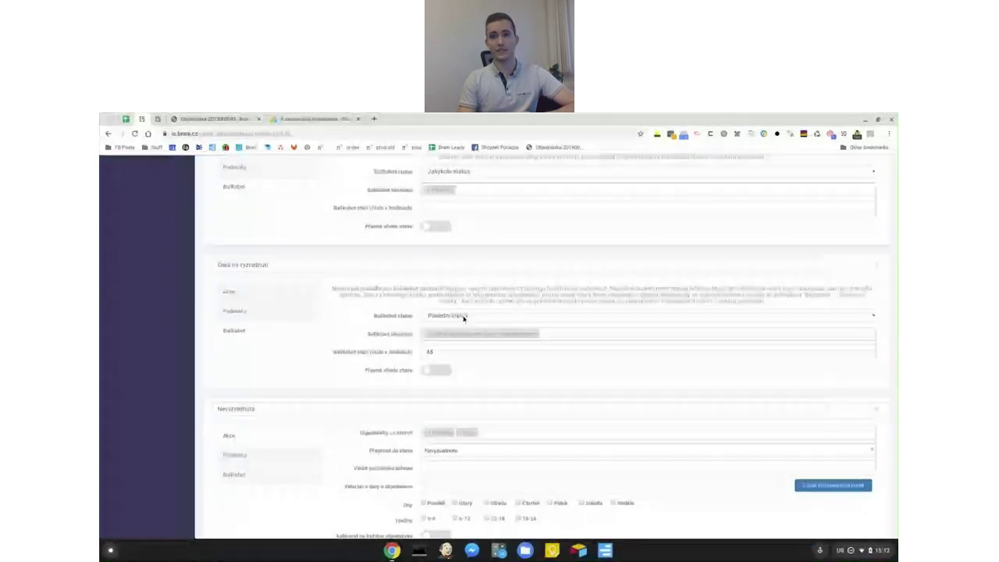
Step: Check the status texts in the order's parcel tracking and return to the actions of the Čeká na vyzvednutí rule
{"action": "key", "text": "ctrl+shift+Tab"}
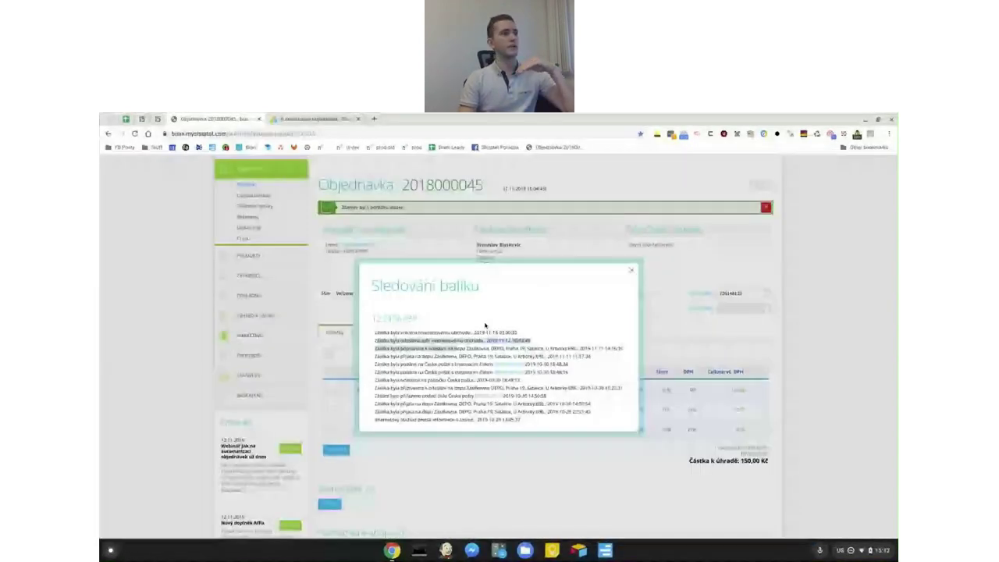
{"action": "left_click", "coordinate": [444, 347]}
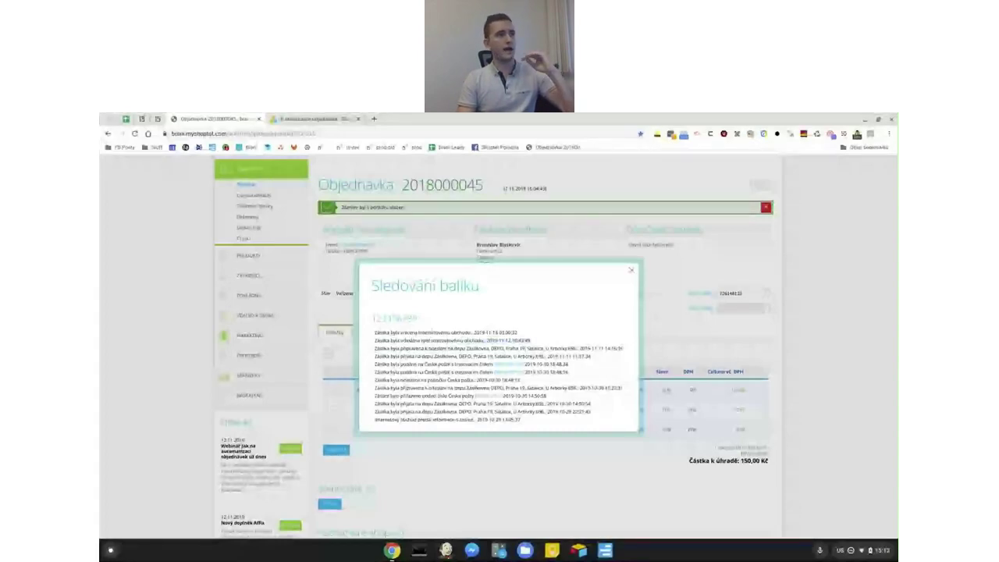
{"action": "left_click", "coordinate": [142, 119]}
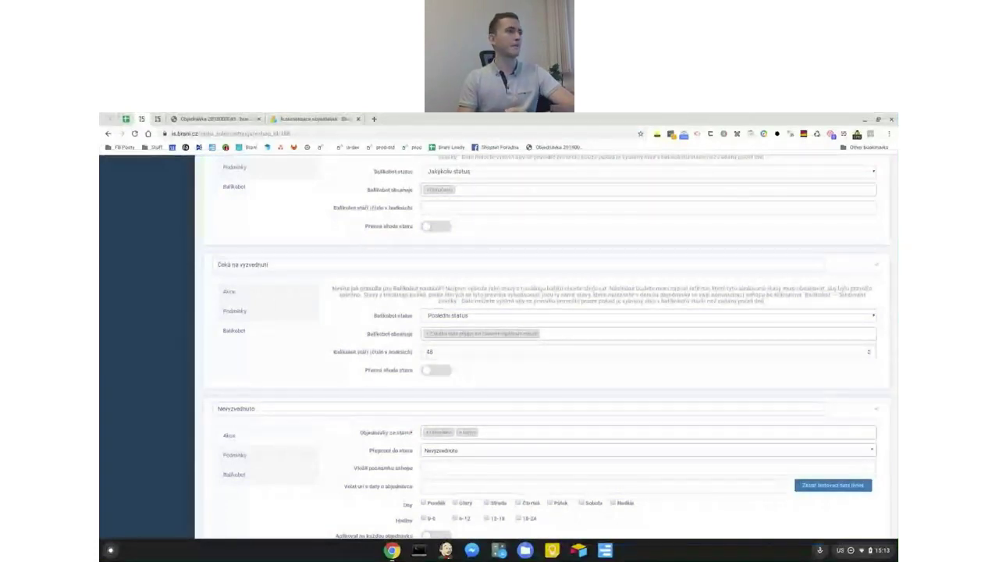
{"action": "left_click", "coordinate": [262, 290]}
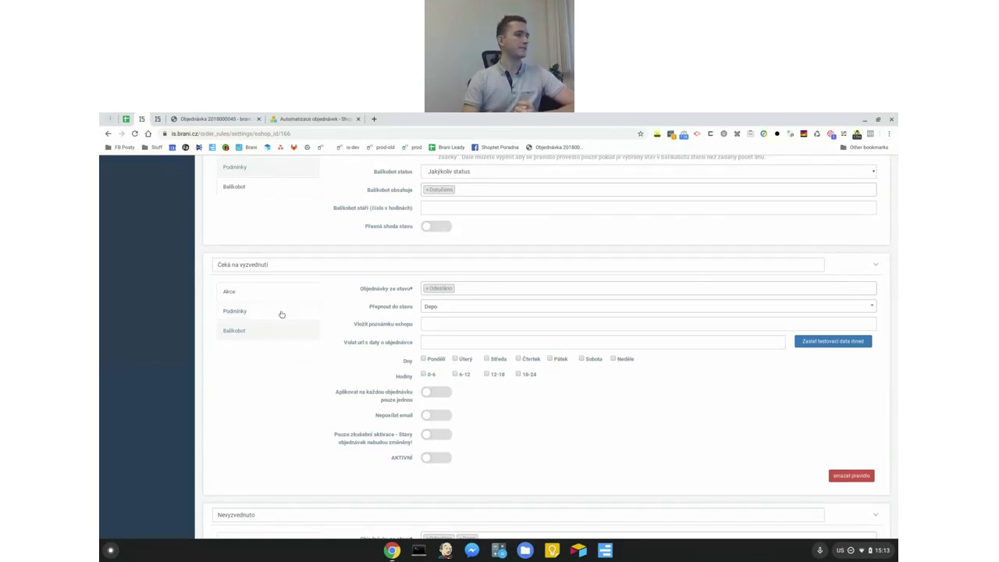
Step: Review the Nevyzvednuto rule's source and target order states and its Balíkobot settings
{"action": "scroll", "coordinate": [309, 372], "scroll_direction": "down", "scroll_amount": 1}
{"action": "scroll", "coordinate": [309, 371], "scroll_direction": "down", "scroll_amount": 1}
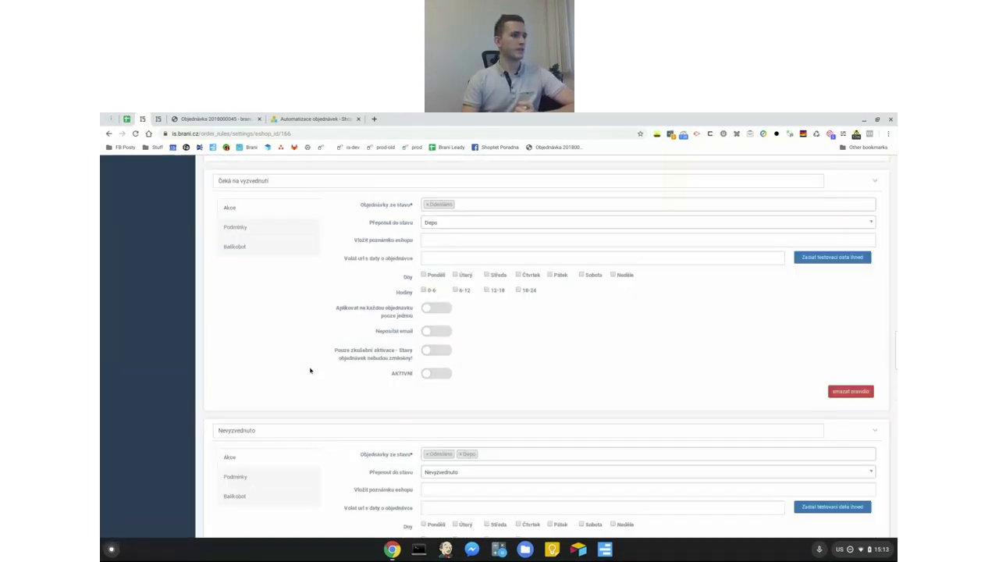
{"action": "scroll", "coordinate": [310, 371], "scroll_direction": "down", "scroll_amount": 2}
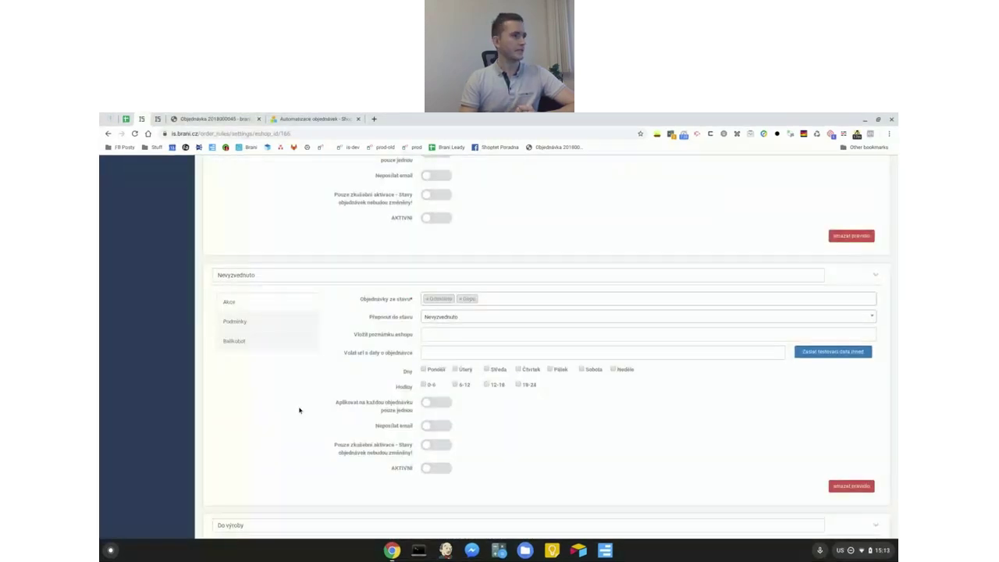
{"action": "scroll", "coordinate": [289, 409], "scroll_direction": "down", "scroll_amount": 1}
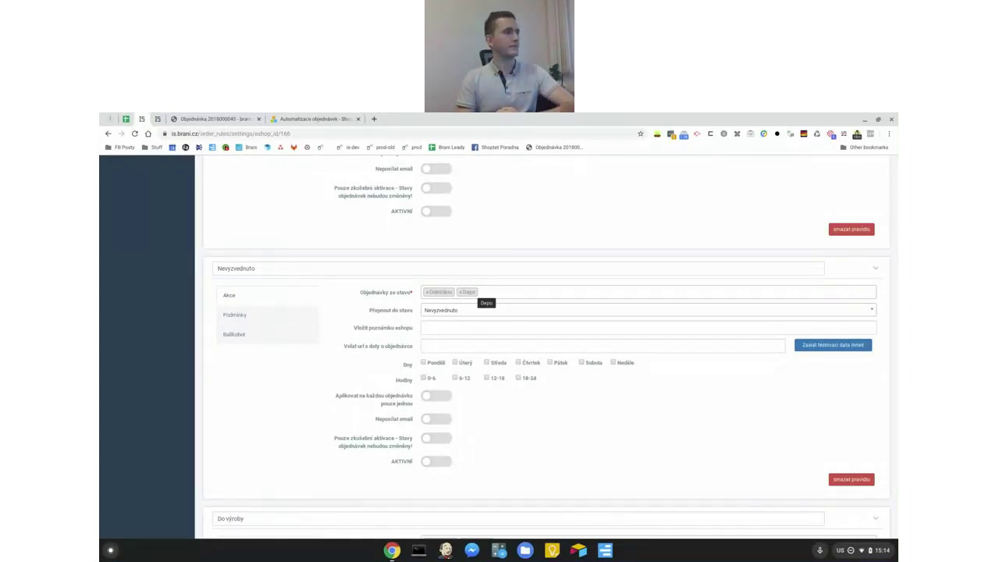
{"action": "left_click", "coordinate": [251, 335]}
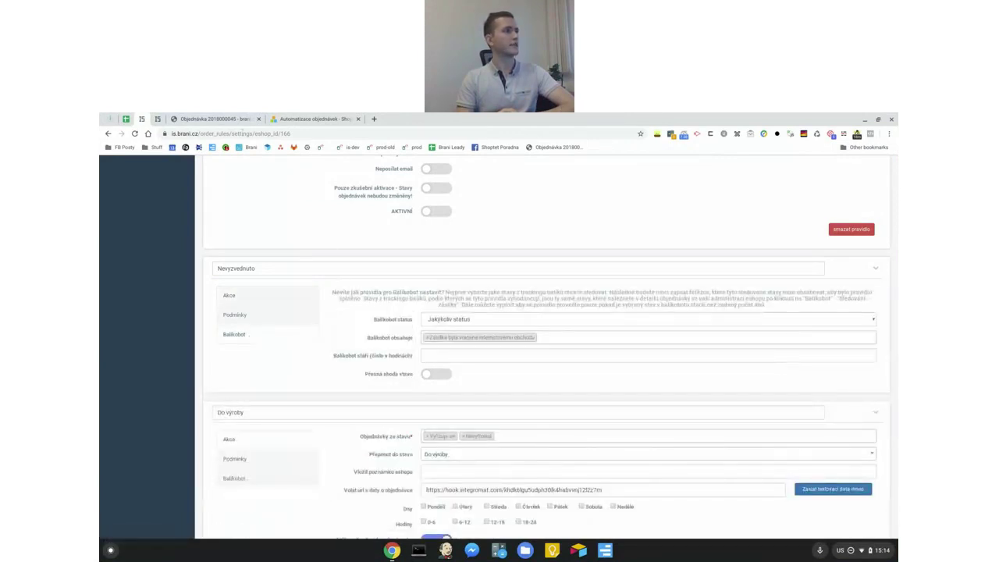
Step: Find the returned-to-shop status text in the order's parcel tracking and return to the Nevyzvednuto rule's Balíkobot settings
{"action": "key", "text": "ctrl+Tab"}
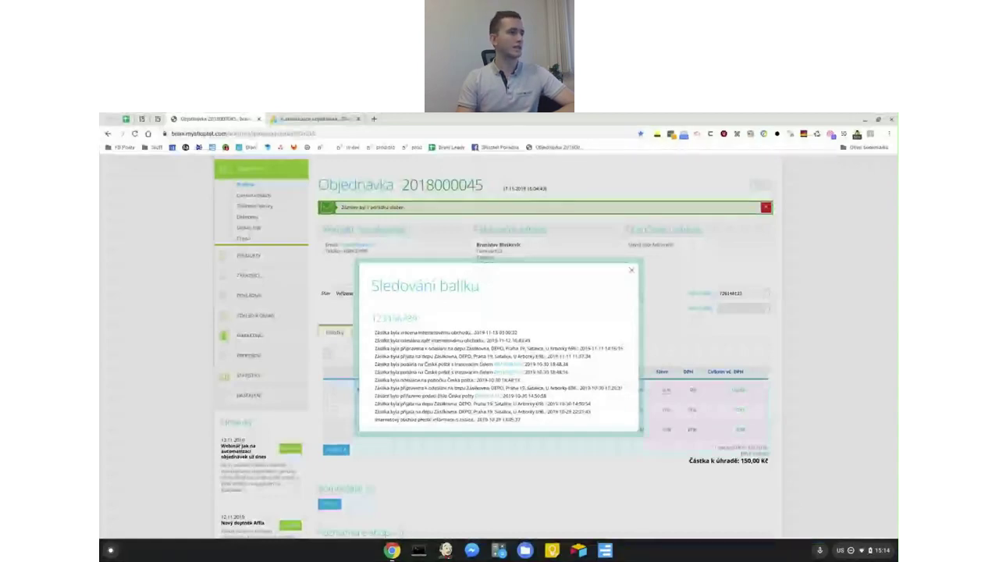
{"action": "left_click_drag", "start_coordinate": [374, 334], "coordinate": [470, 334]}
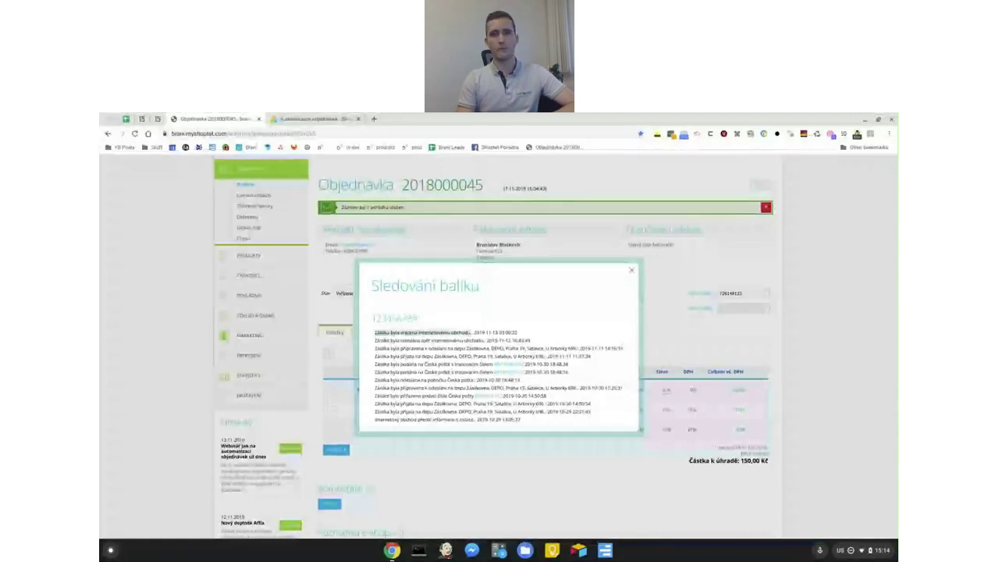
{"action": "left_click", "coordinate": [466, 345]}
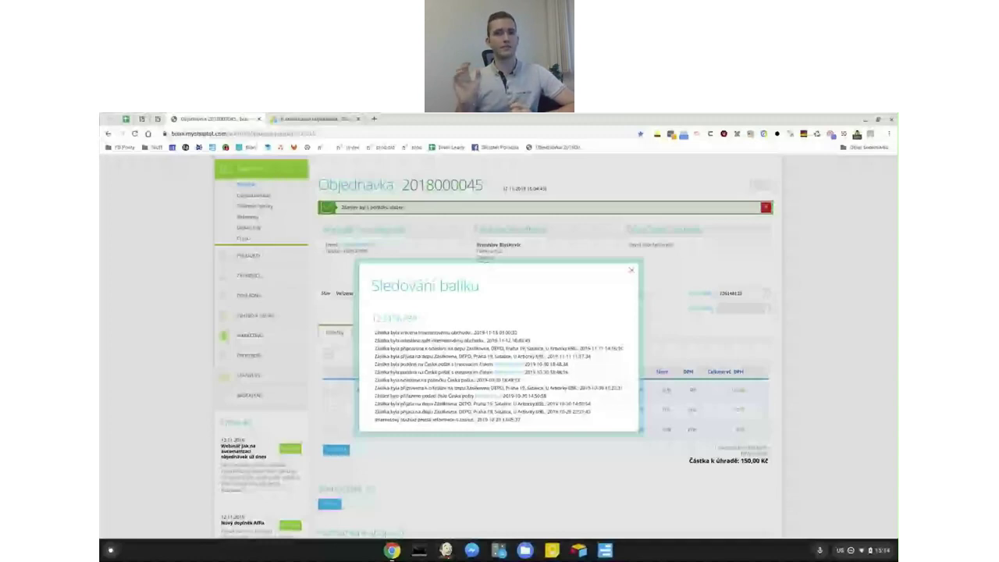
{"action": "left_click", "coordinate": [143, 119]}
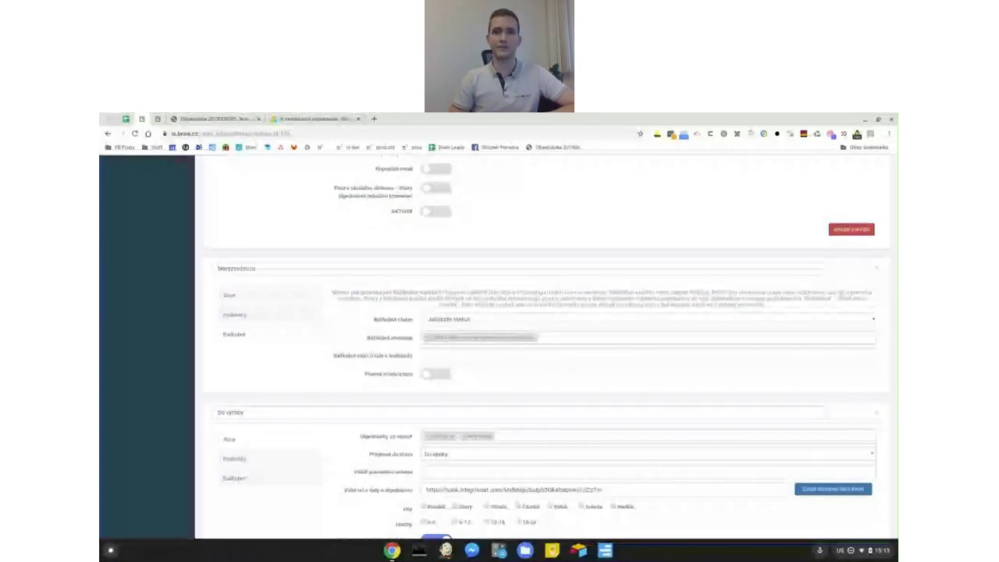
Step: Try adding a second status text to the Nevyzvednuto rule's Balíkobot obsahuje condition and remove it again
{"action": "left_click", "coordinate": [551, 339]}
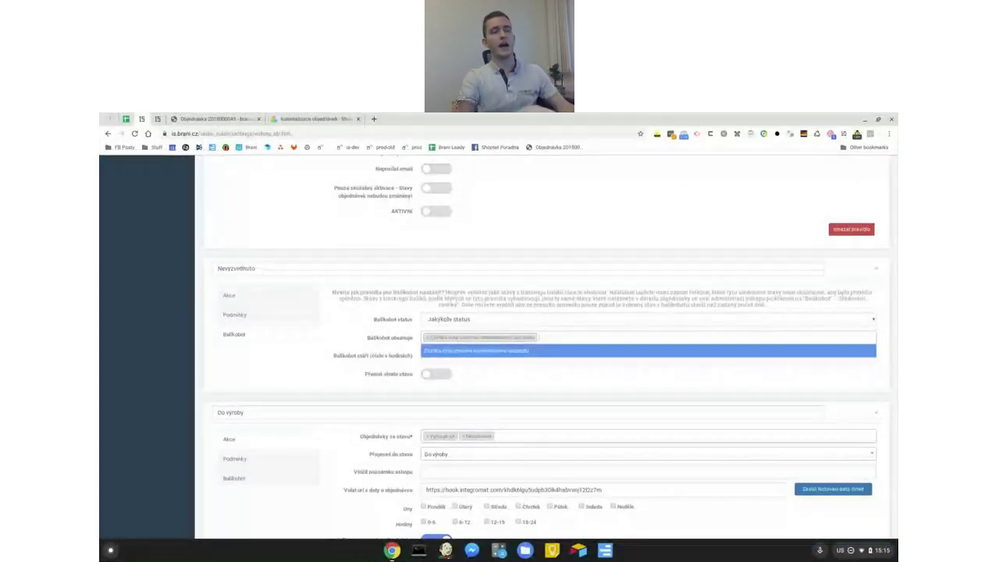
{"action": "key", "text": "Return"}
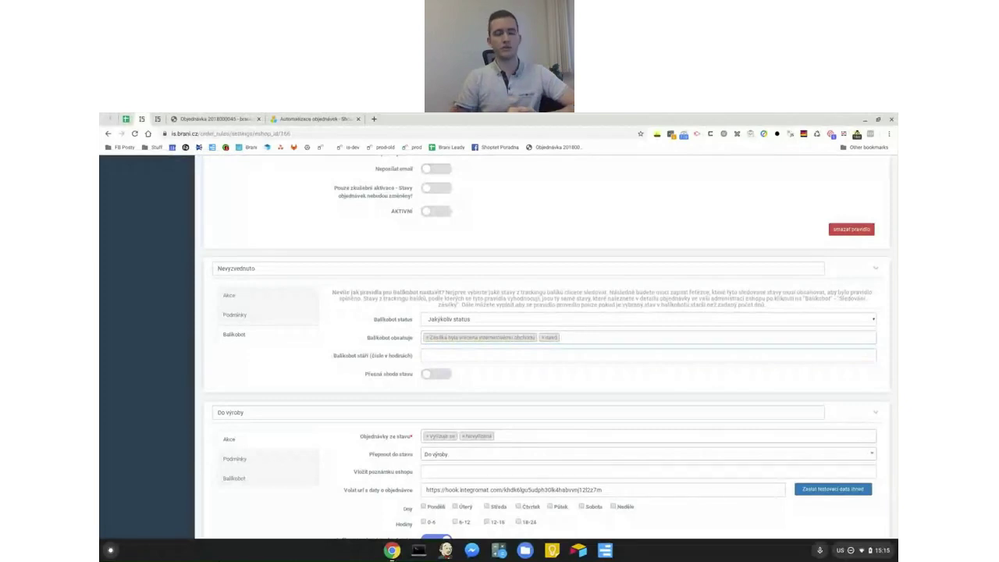
{"action": "key", "text": "Down"}
{"action": "key", "text": "Escape"}
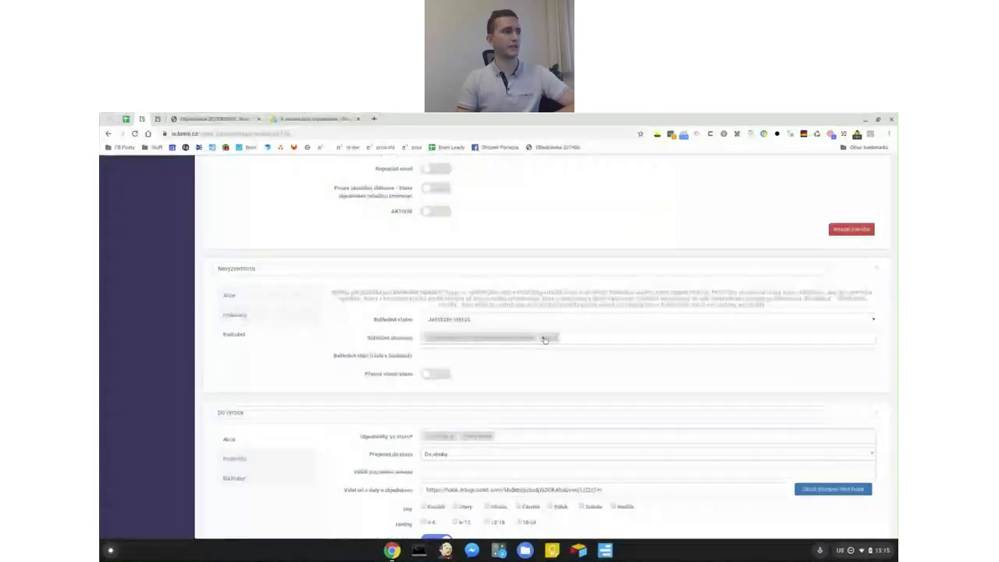
{"action": "left_click", "coordinate": [544, 339]}
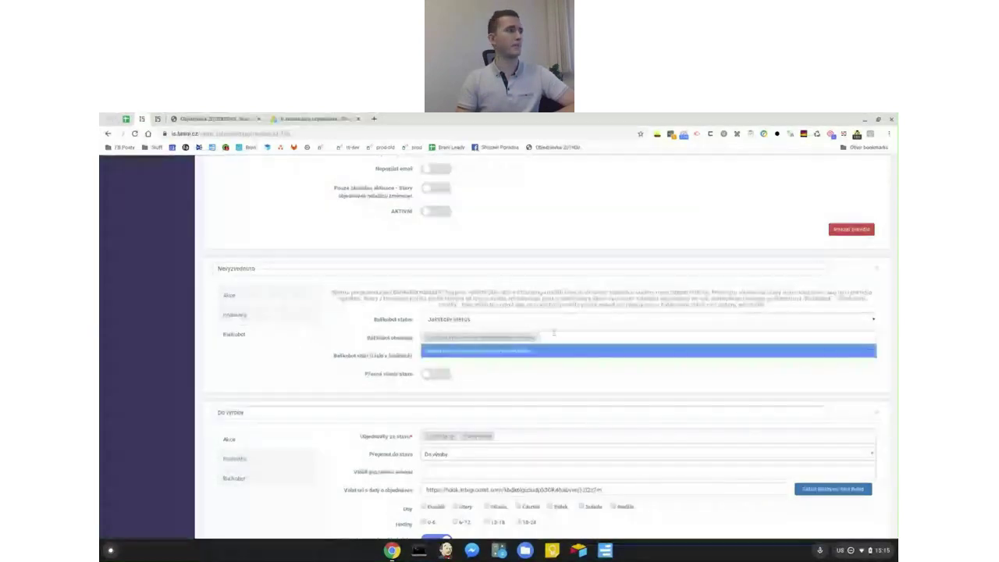
Step: Review the conditions and actions of the Nevyzvednuto rule, including its target state
{"action": "left_click", "coordinate": [282, 316]}
{"action": "left_click", "coordinate": [274, 299]}
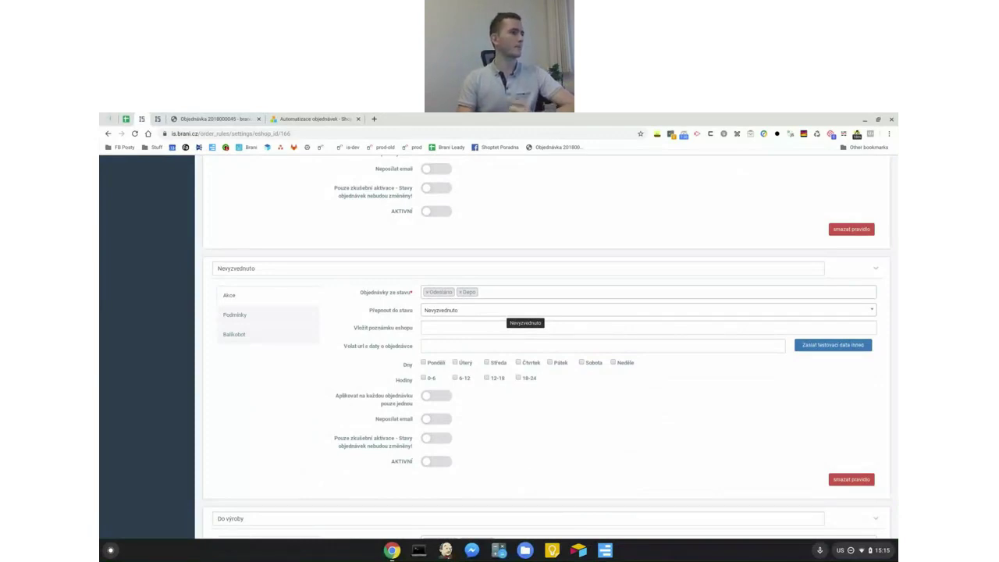
{"action": "scroll", "coordinate": [469, 336], "scroll_direction": "down", "scroll_amount": 3}
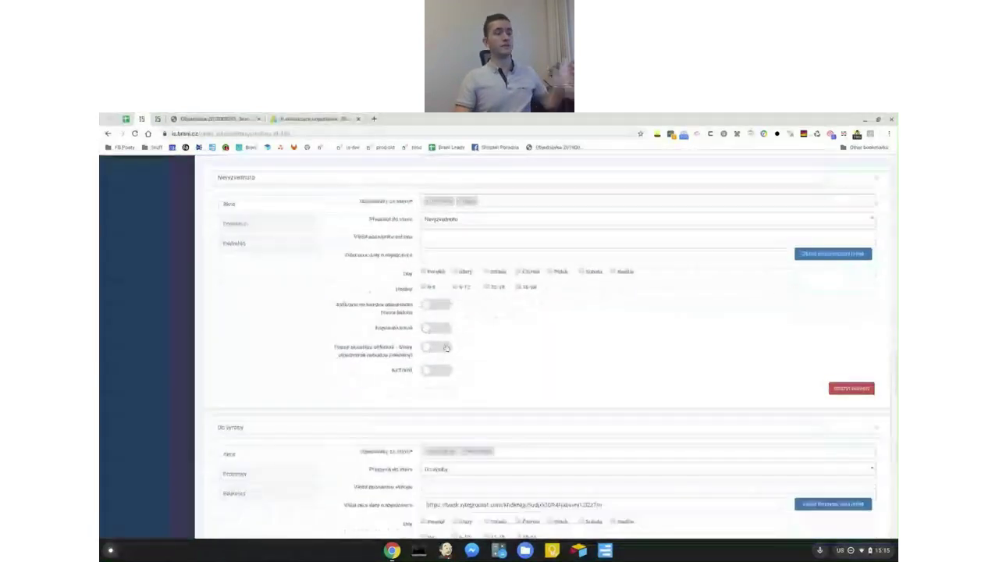
Step: Review the Do výroby rule's conditions, especially the product code and product name fields (Kód produktu obsahuje, Název produktu obsahuje)
{"action": "scroll", "coordinate": [447, 347], "scroll_direction": "down", "scroll_amount": 5}
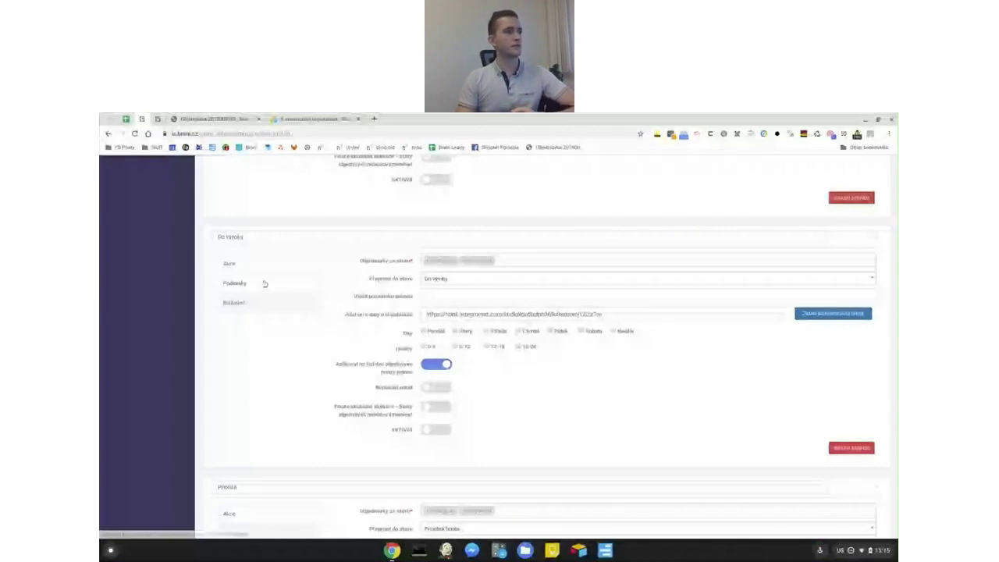
{"action": "left_click", "coordinate": [288, 289]}
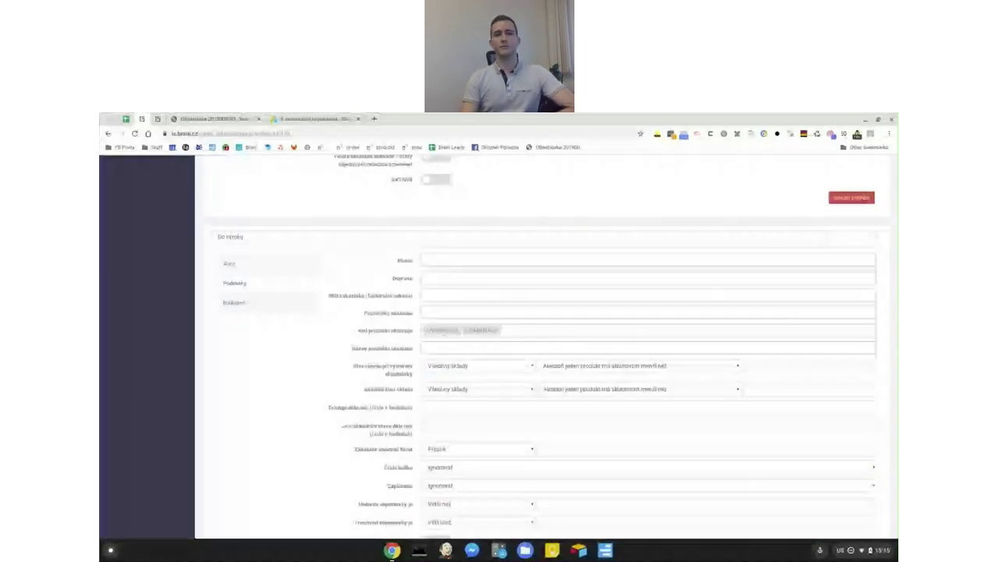
{"action": "mouse_move", "coordinate": [370, 335]}
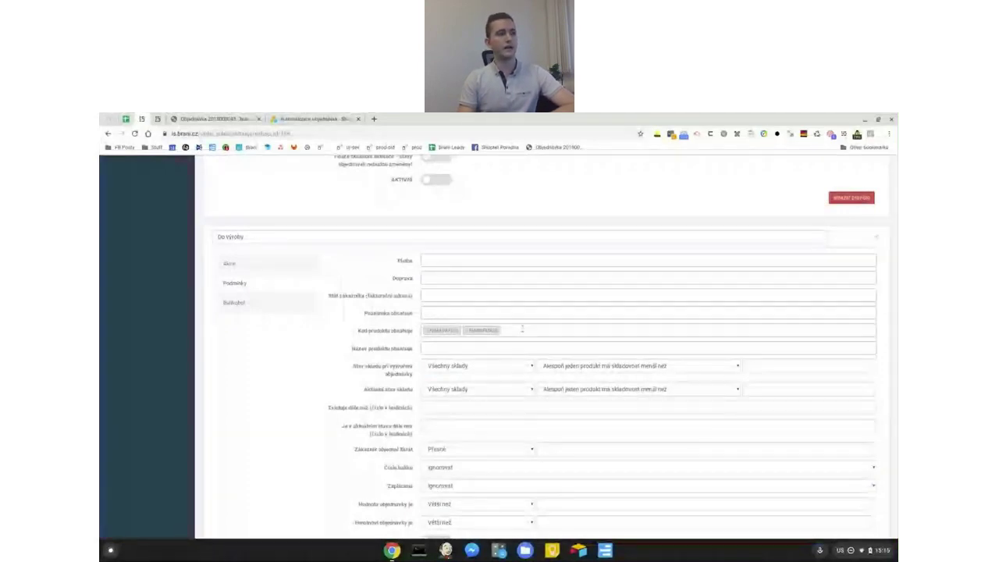
{"action": "left_click", "coordinate": [453, 351]}
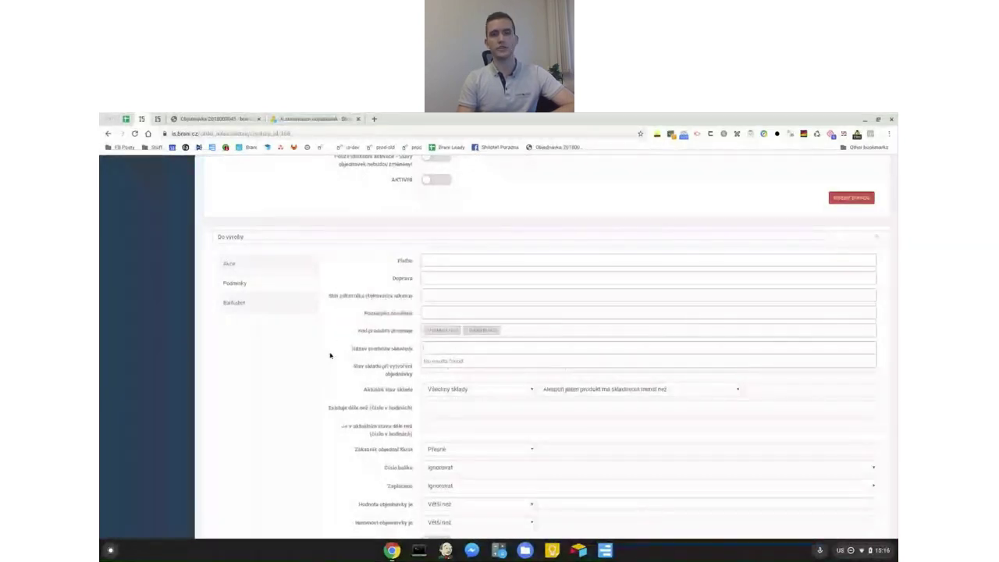
{"action": "left_click", "coordinate": [508, 361]}
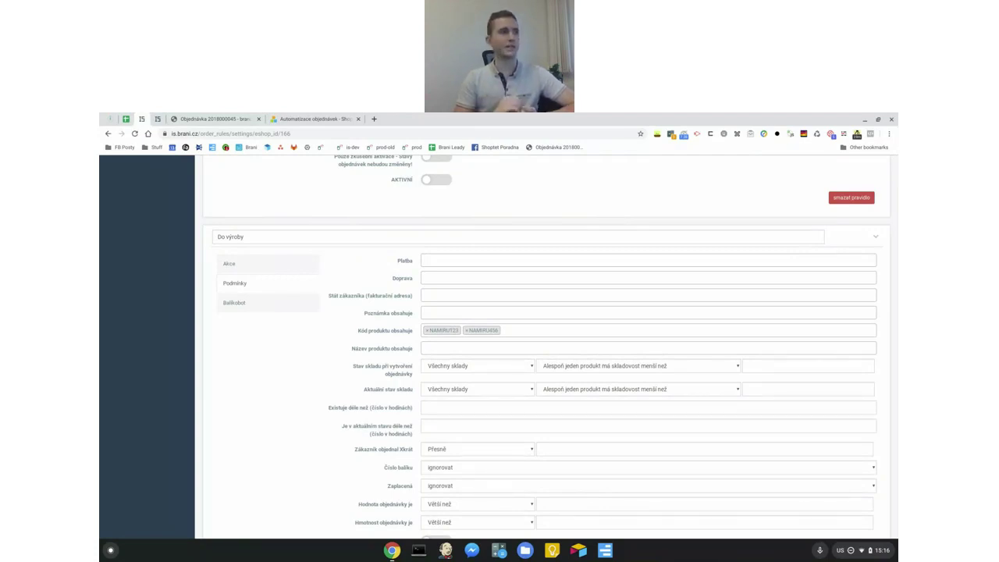
Step: Set the Do výroby rule's target state (Přepnout do stavu) to NEPŘEPÍNAT STAV
{"action": "left_click", "coordinate": [251, 268]}
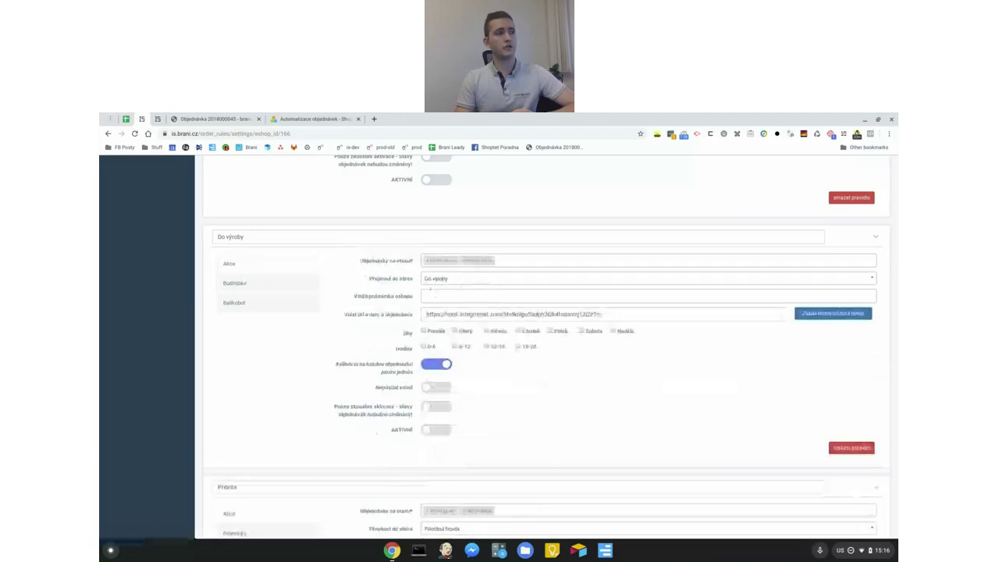
{"action": "left_click", "coordinate": [443, 280]}
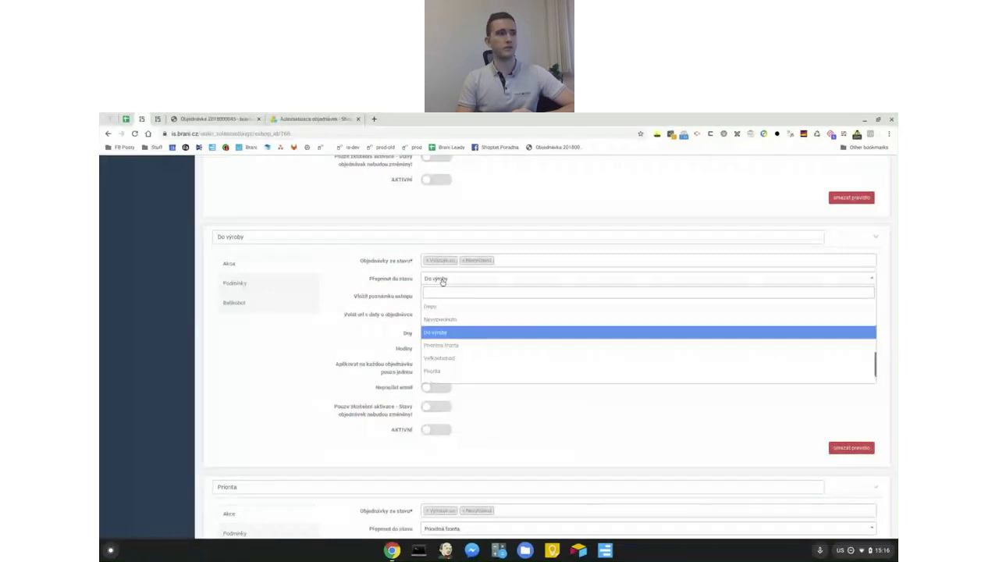
{"action": "scroll", "coordinate": [454, 313], "scroll_direction": "down", "scroll_amount": 1}
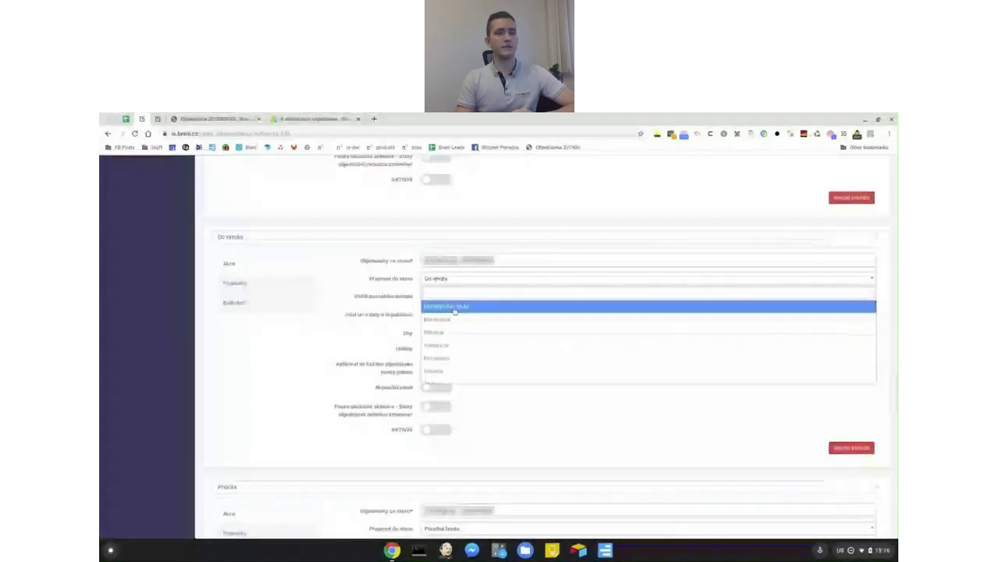
{"action": "left_click", "coordinate": [452, 305]}
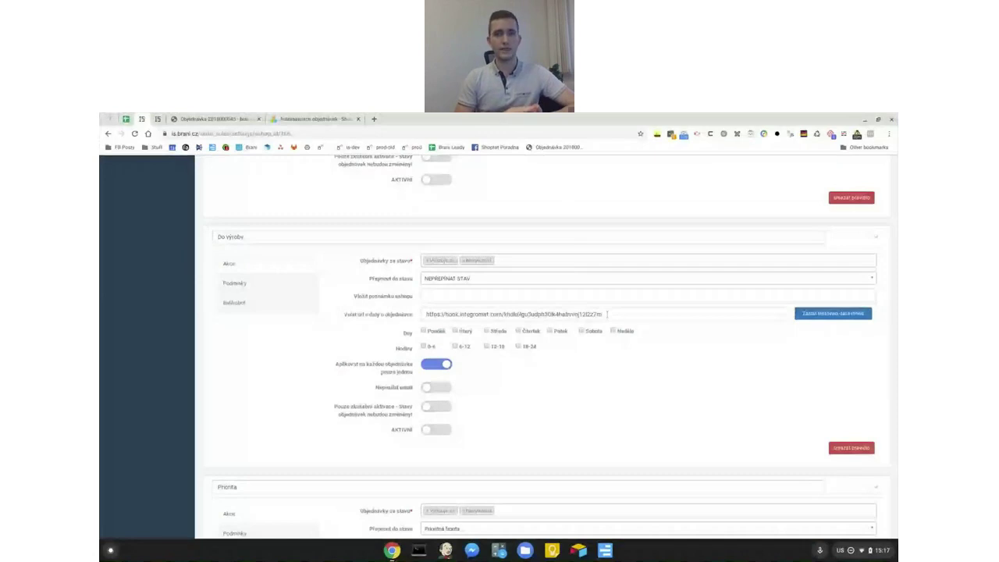
Step: Examine the Do výroby rule's webhook URL, the Integromat scenario and the order row in the Integromat test spreadsheet
{"action": "left_click_drag", "start_coordinate": [607, 314], "coordinate": [428, 315]}
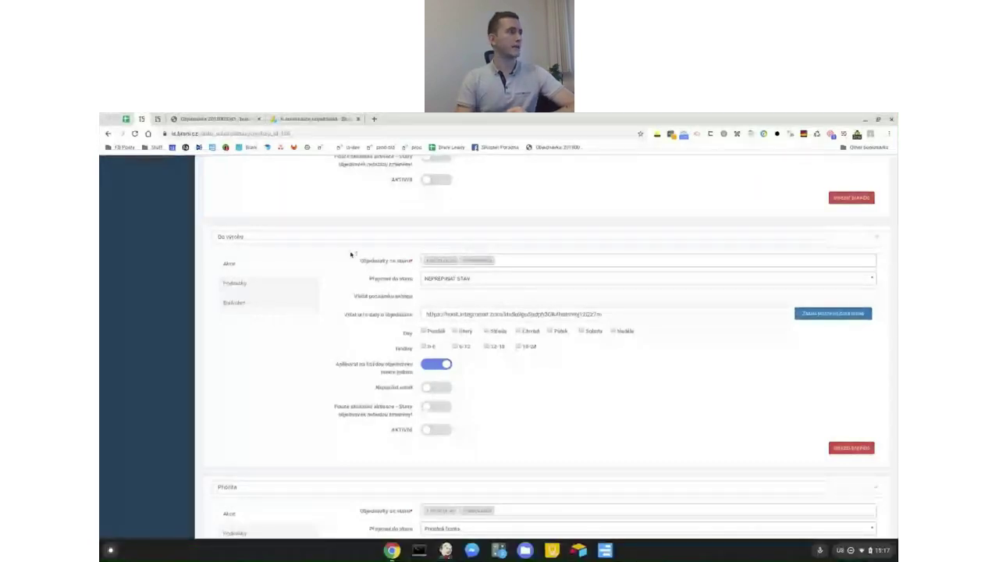
{"action": "left_click", "coordinate": [114, 133]}
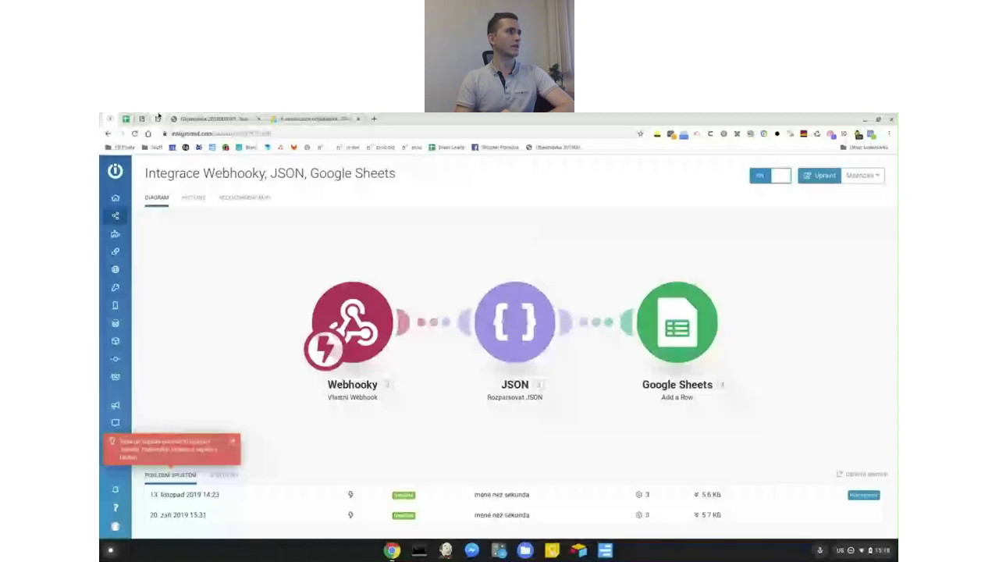
{"action": "left_click", "coordinate": [126, 119]}
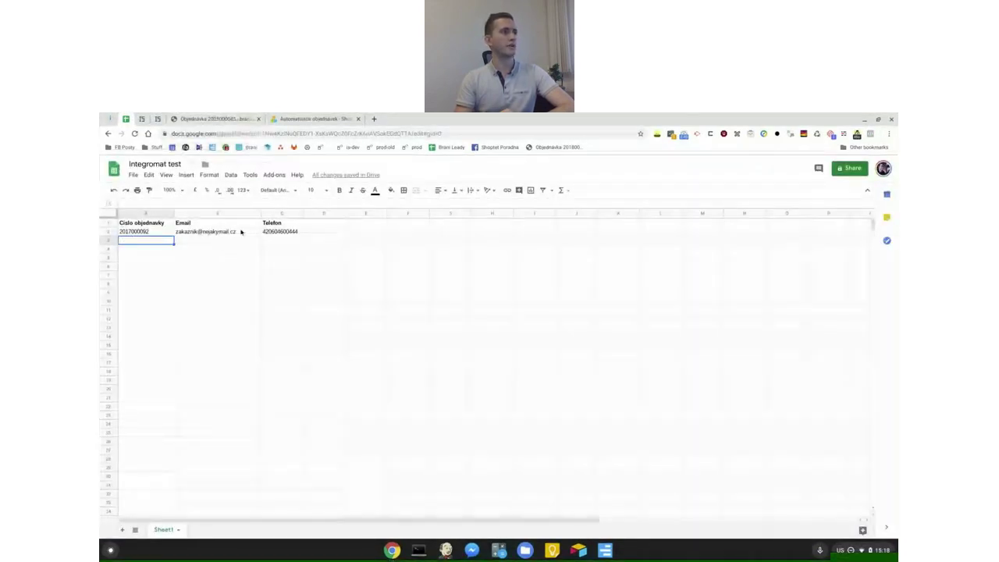
{"action": "key", "text": "Up"}
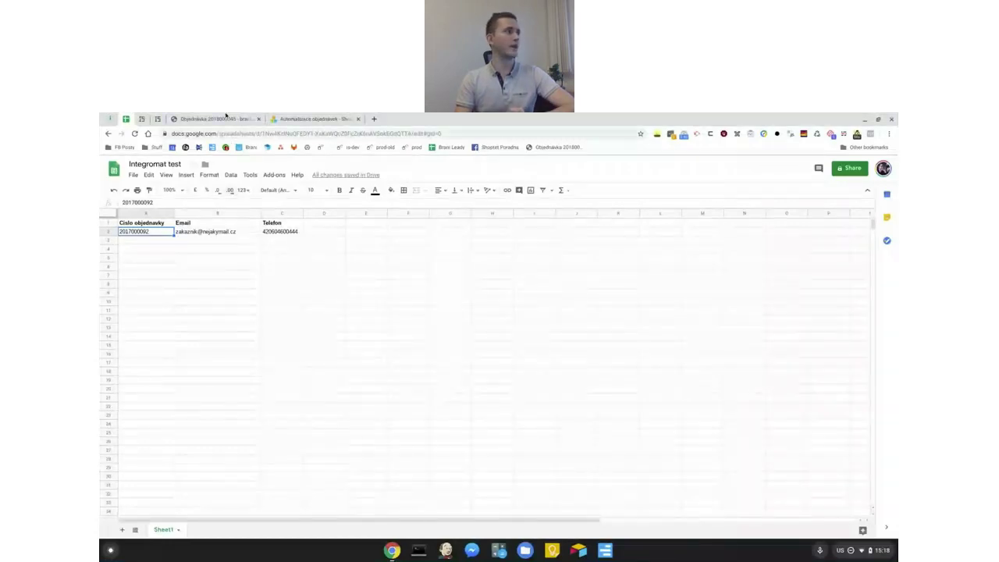
{"action": "left_click", "coordinate": [223, 118]}
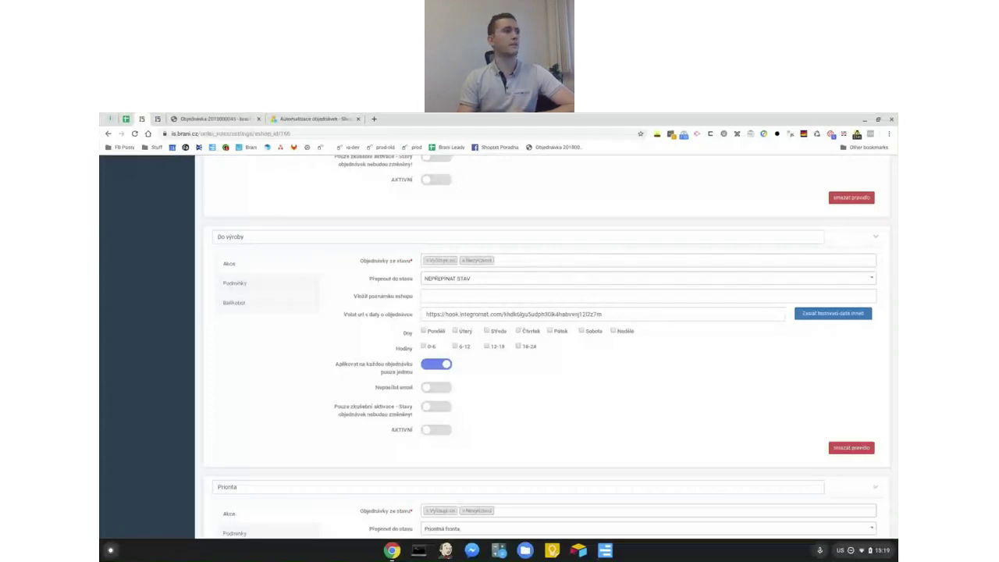
Step: Review the Do výroby rule's conditions, including the payment options (Platba) and the product code and product name fields
{"action": "scroll", "coordinate": [328, 293], "scroll_direction": "down", "scroll_amount": 10}
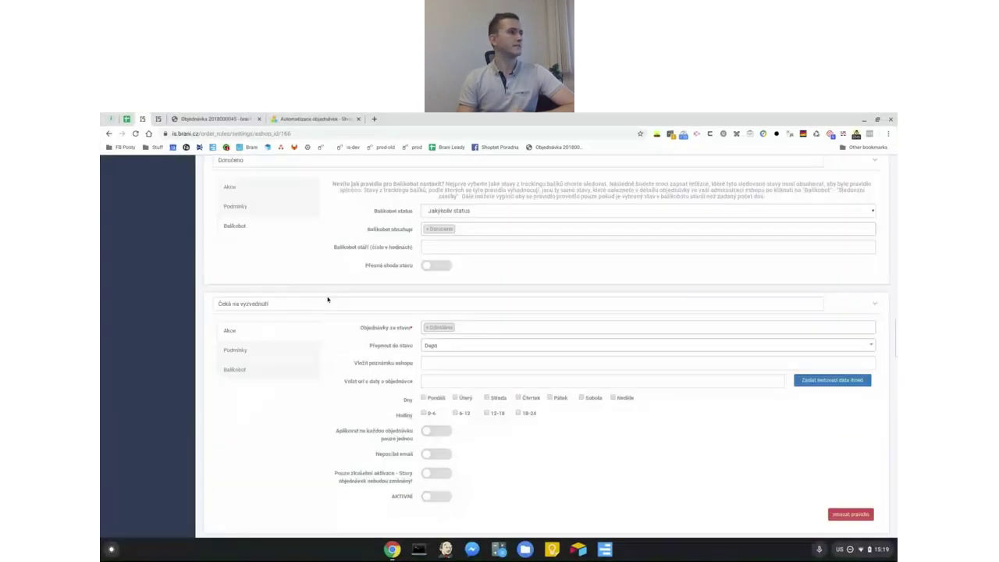
{"action": "scroll", "coordinate": [313, 335], "scroll_direction": "down", "scroll_amount": 3}
{"action": "scroll", "coordinate": [299, 373], "scroll_direction": "down", "scroll_amount": 3}
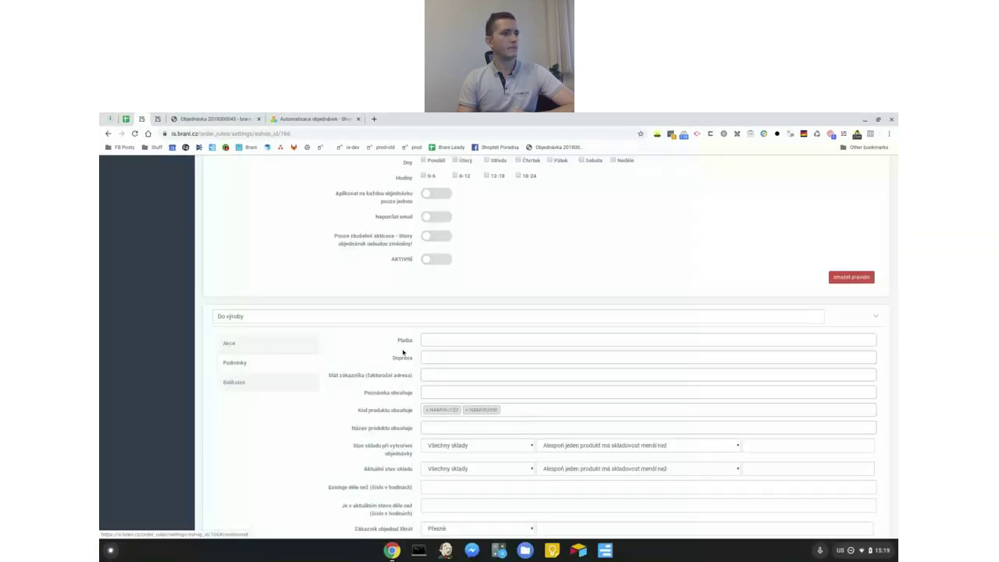
{"action": "left_click", "coordinate": [468, 341]}
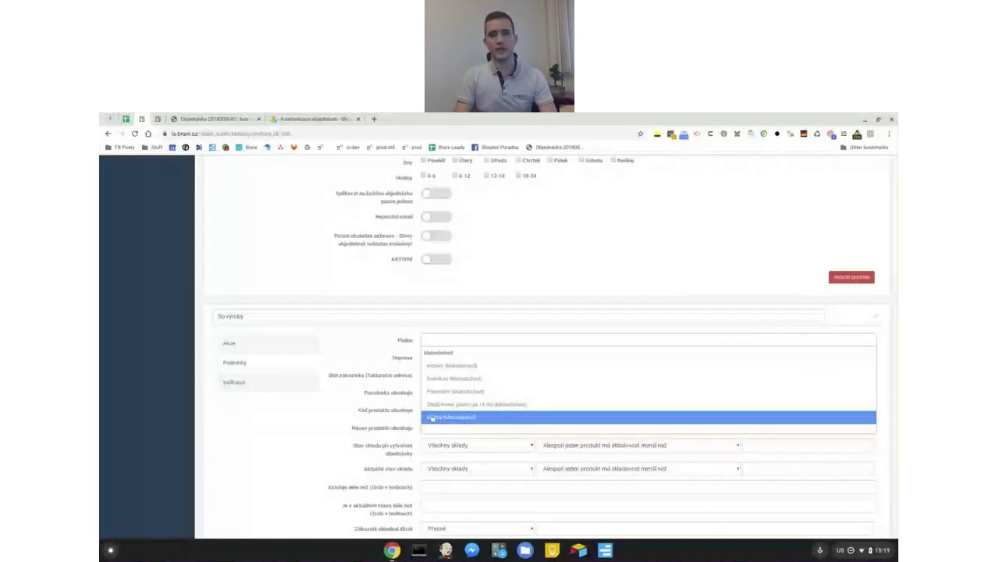
{"action": "left_click", "coordinate": [339, 415]}
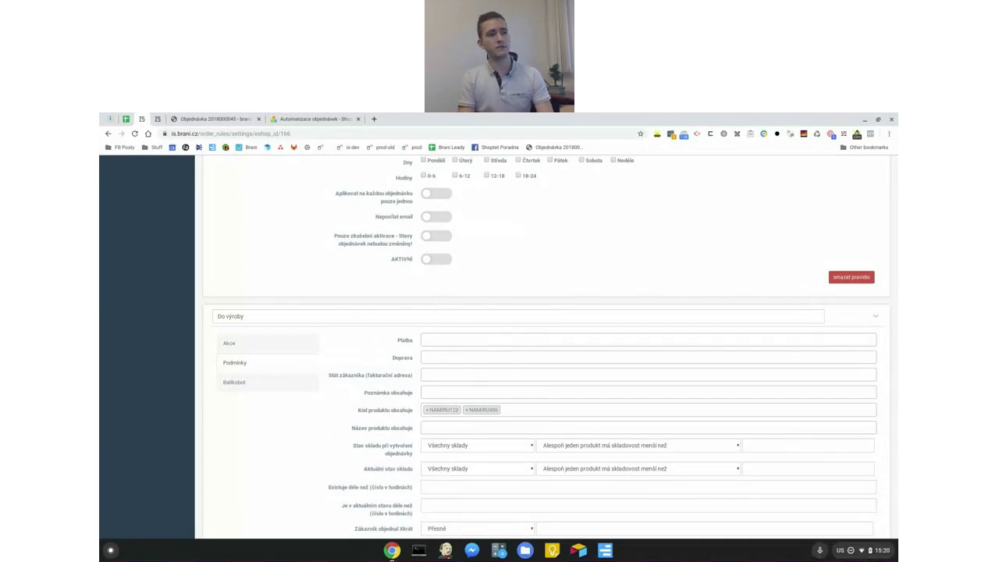
{"action": "left_click_drag", "start_coordinate": [396, 414], "coordinate": [421, 428]}
{"action": "left_click", "coordinate": [447, 435]}
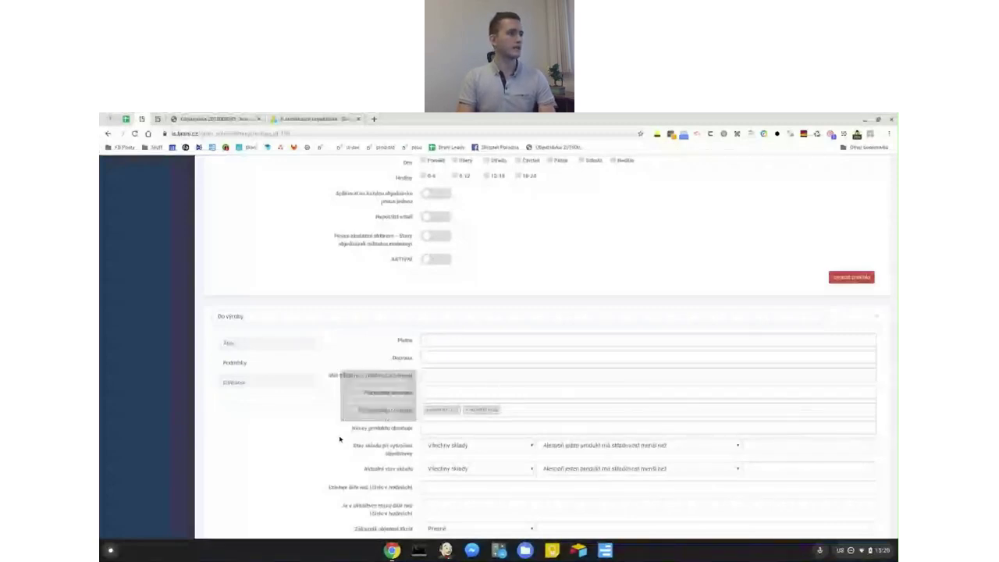
Step: Examine the Priorita rule's conditions, especially the comparison options for how many times the customer has ordered (Zákazník objednal Xkrát)
{"action": "scroll", "coordinate": [342, 412], "scroll_direction": "down", "scroll_amount": 1}
{"action": "scroll", "coordinate": [342, 412], "scroll_direction": "down", "scroll_amount": 5}
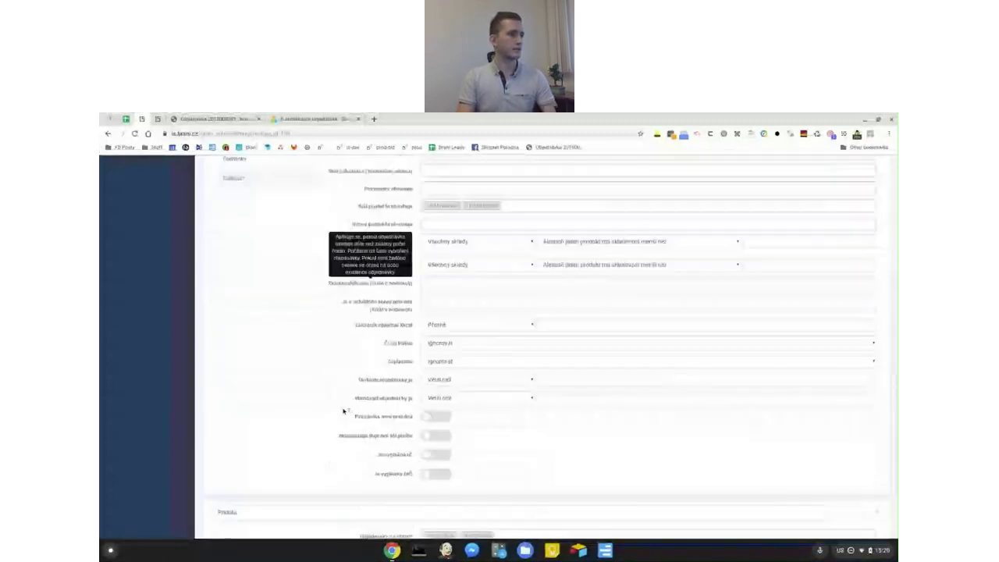
{"action": "scroll", "coordinate": [341, 412], "scroll_direction": "down", "scroll_amount": 1}
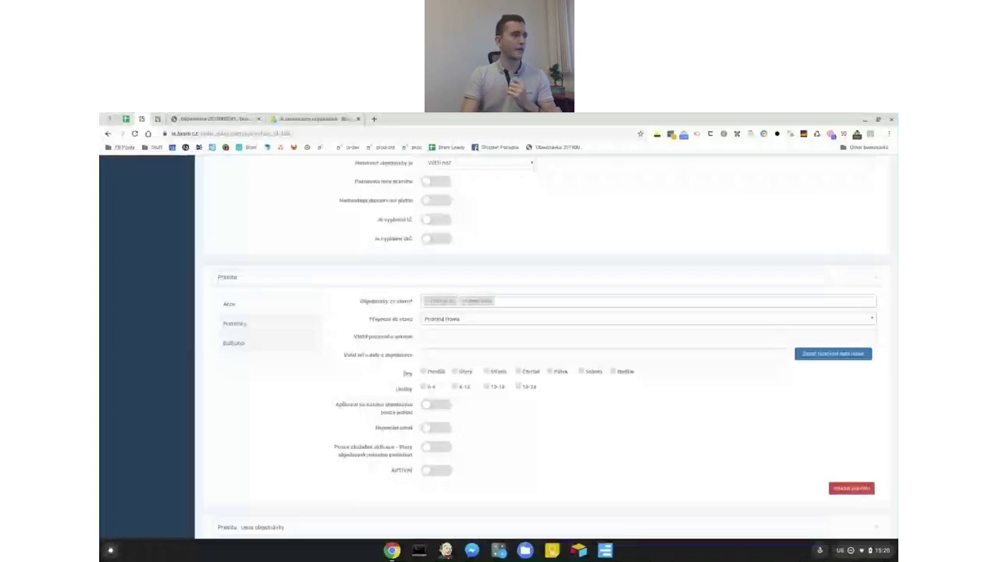
{"action": "left_click", "coordinate": [279, 327]}
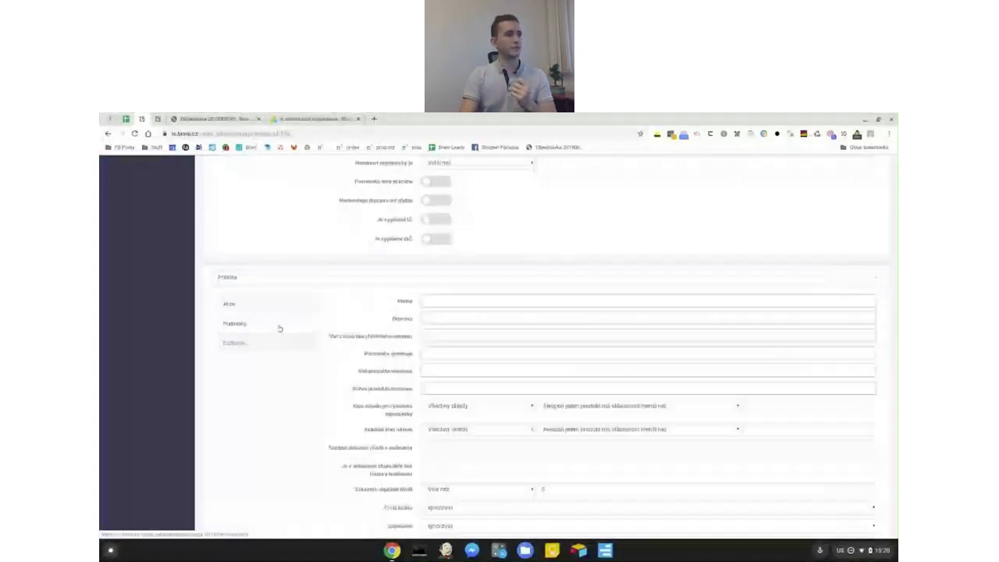
{"action": "scroll", "coordinate": [530, 363], "scroll_direction": "down", "scroll_amount": 2}
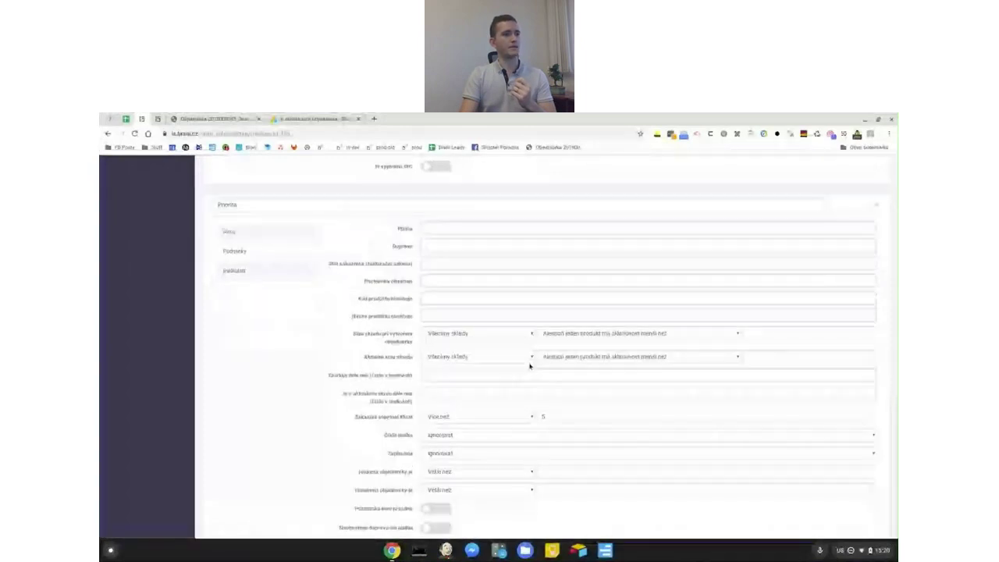
{"action": "scroll", "coordinate": [363, 400], "scroll_direction": "down", "scroll_amount": 2}
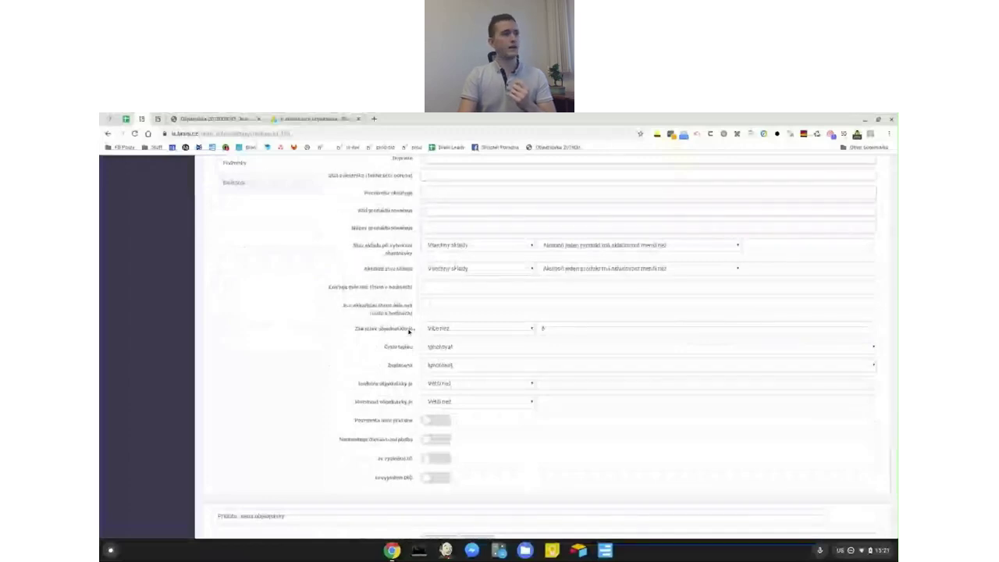
{"action": "left_click", "coordinate": [469, 333]}
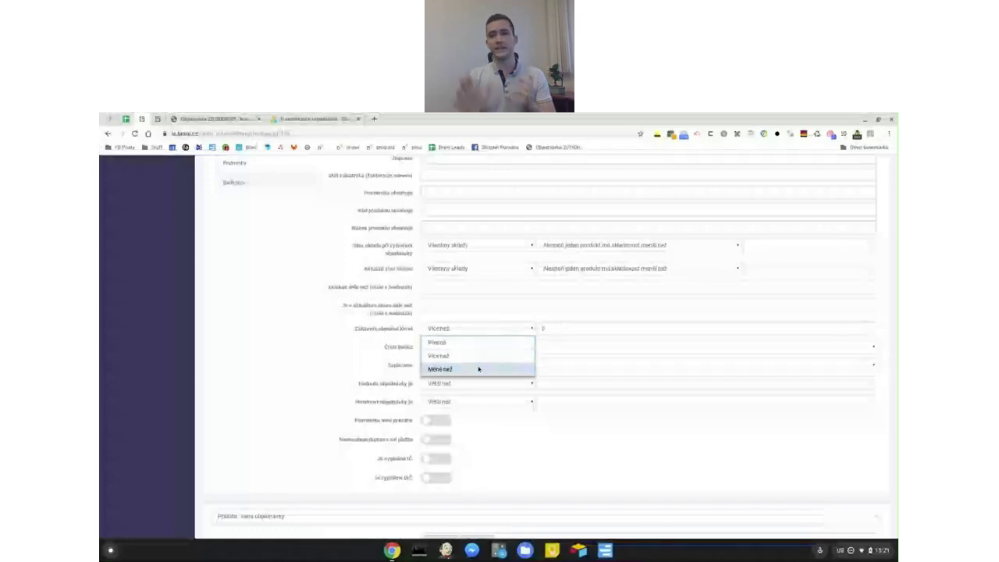
{"action": "left_click", "coordinate": [333, 351]}
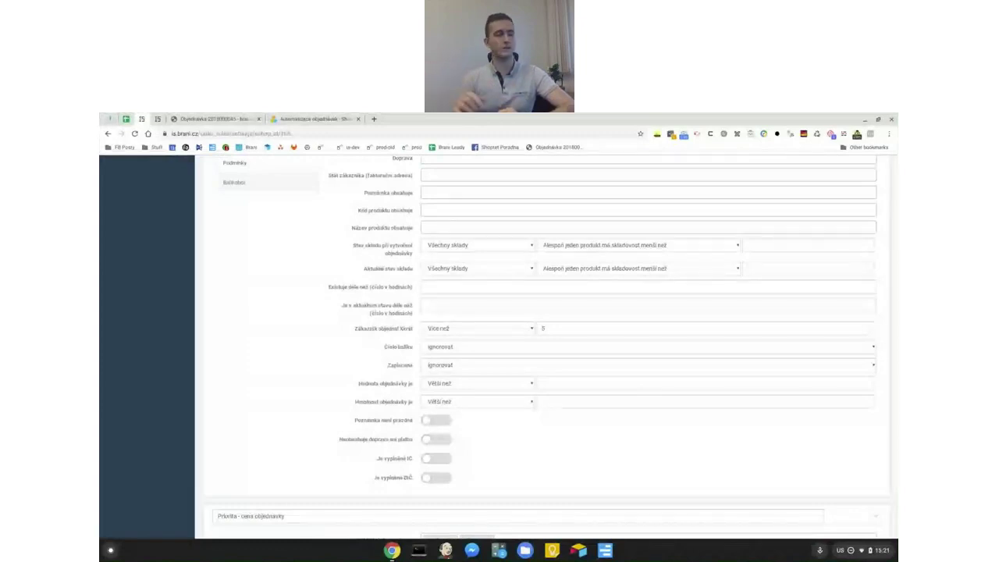
Step: Review the Priorita rule's actions, including its target state and the shop note field (Vložit poznámku eshopu)
{"action": "scroll", "coordinate": [296, 257], "scroll_direction": "up", "scroll_amount": 1}
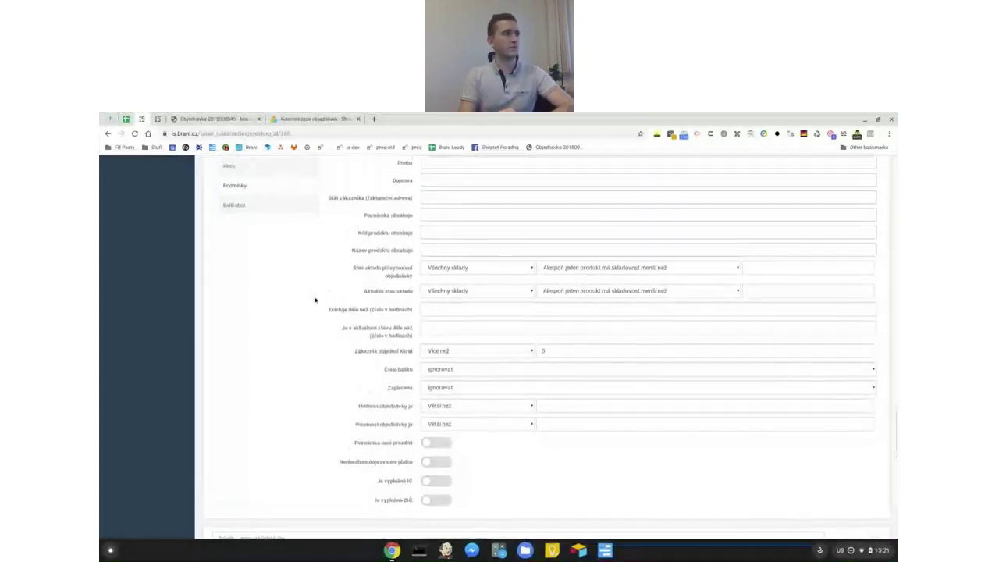
{"action": "left_click", "coordinate": [245, 178]}
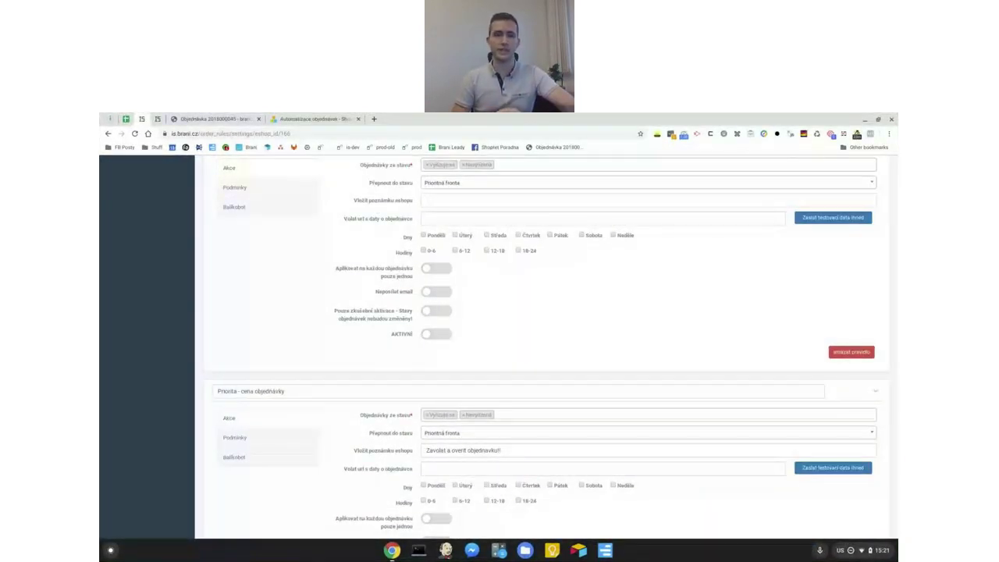
{"action": "left_click", "coordinate": [426, 200]}
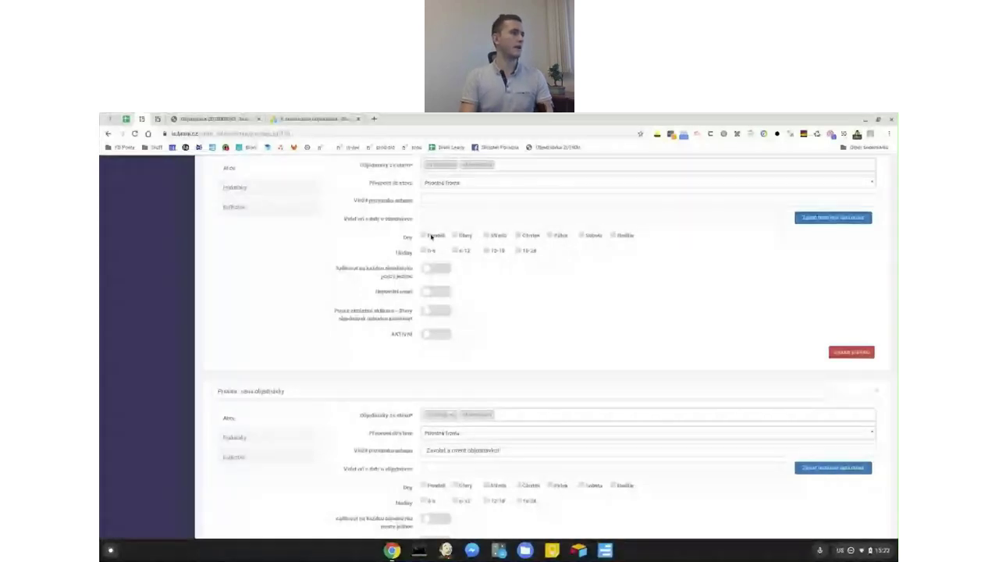
Step: Add Dobírkou (Maloobchod) as the payment condition (Platba) of the Priorita - cena objednávky rule
{"action": "scroll", "coordinate": [428, 278], "scroll_direction": "down", "scroll_amount": 1}
{"action": "scroll", "coordinate": [429, 278], "scroll_direction": "down", "scroll_amount": 2}
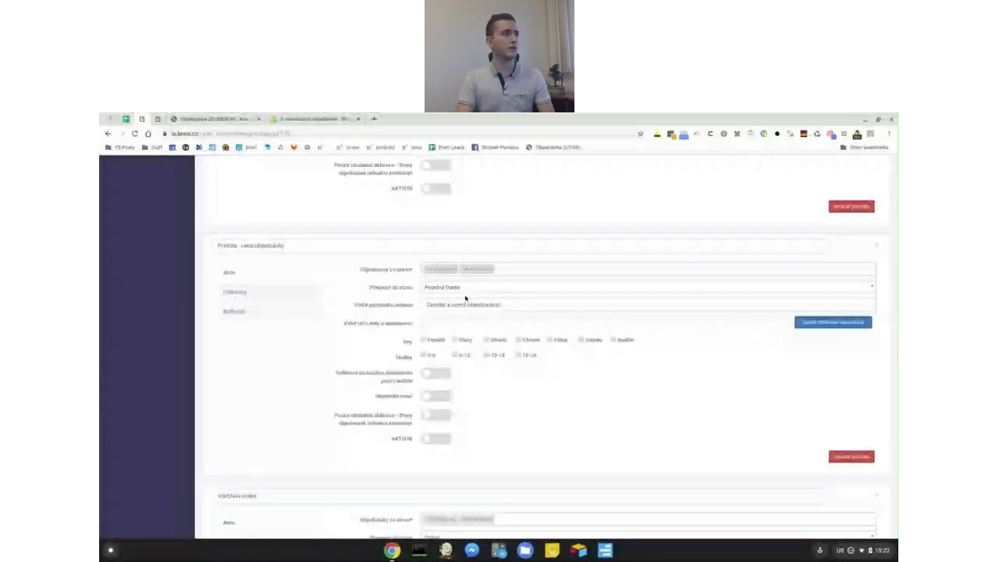
{"action": "left_click", "coordinate": [261, 295]}
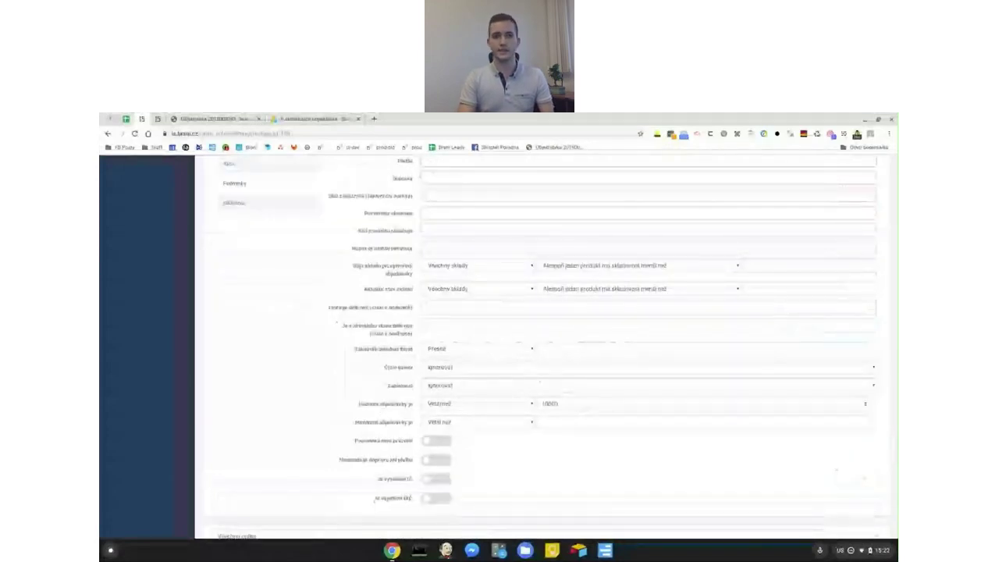
{"action": "scroll", "coordinate": [585, 460], "scroll_direction": "up", "scroll_amount": 1}
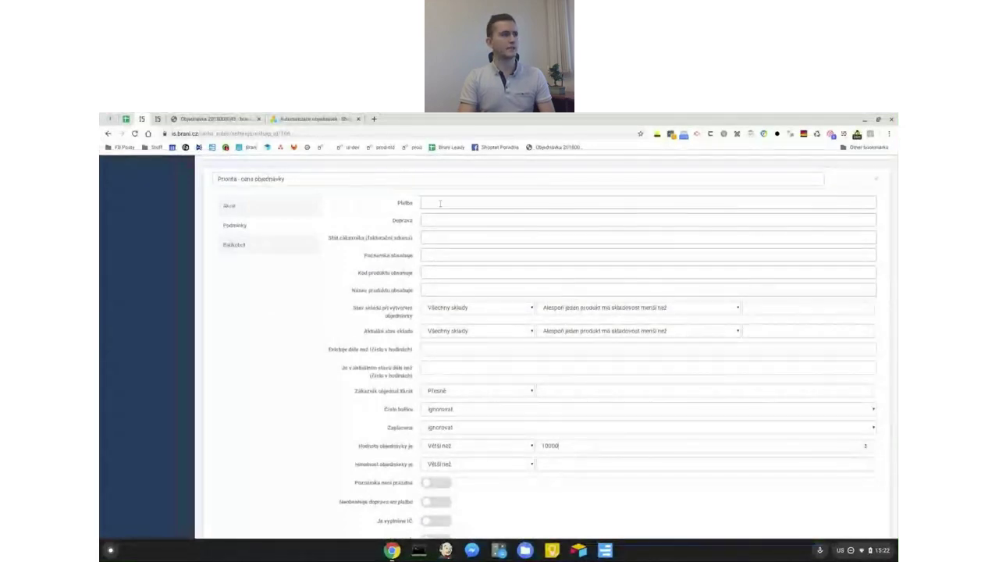
{"action": "left_click", "coordinate": [469, 203]}
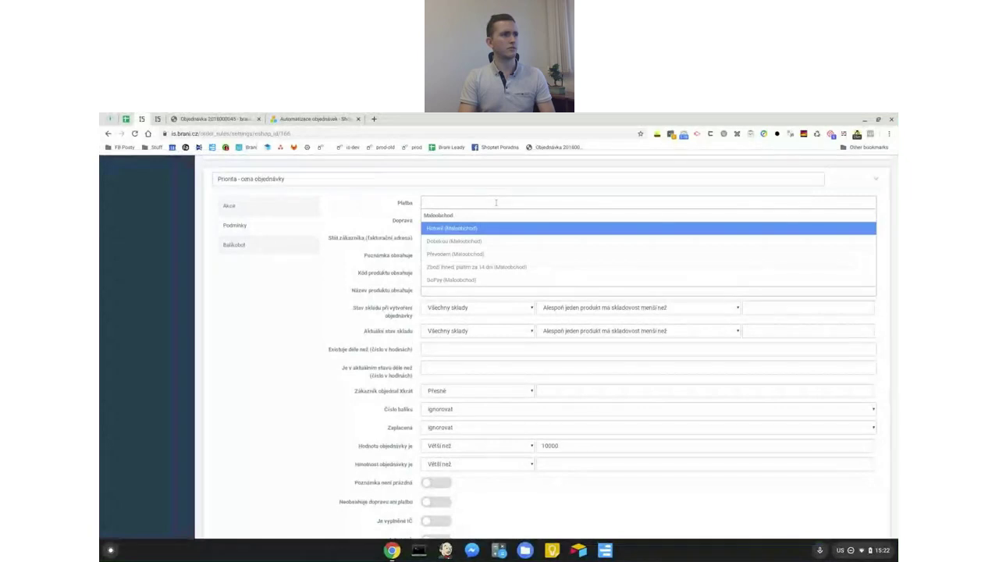
{"action": "left_click", "coordinate": [460, 241]}
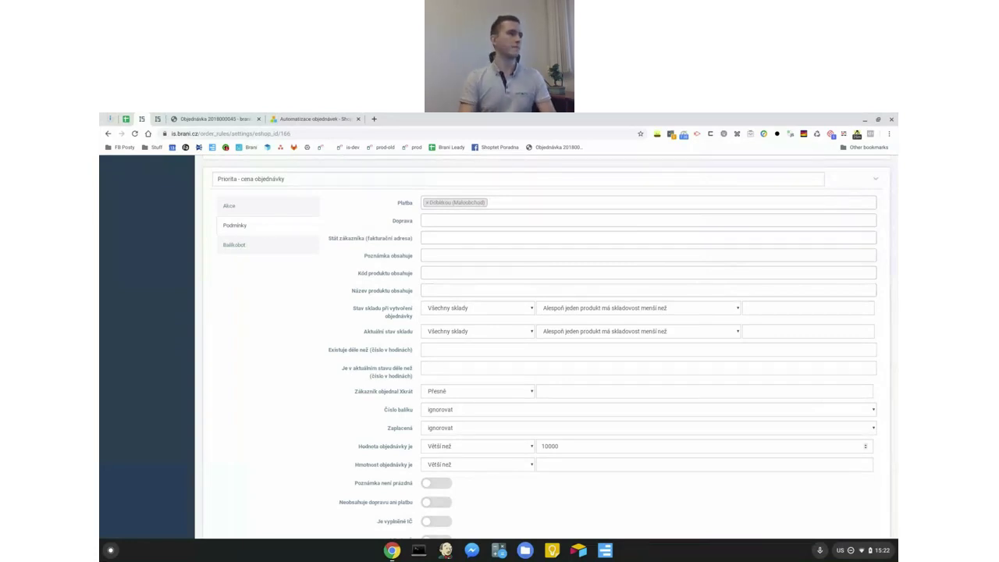
Step: Examine the Všechno online rule's conditions, especially the comparison options for order weight (Hmotnost objednávky je)
{"action": "scroll", "coordinate": [408, 293], "scroll_direction": "down", "scroll_amount": 4}
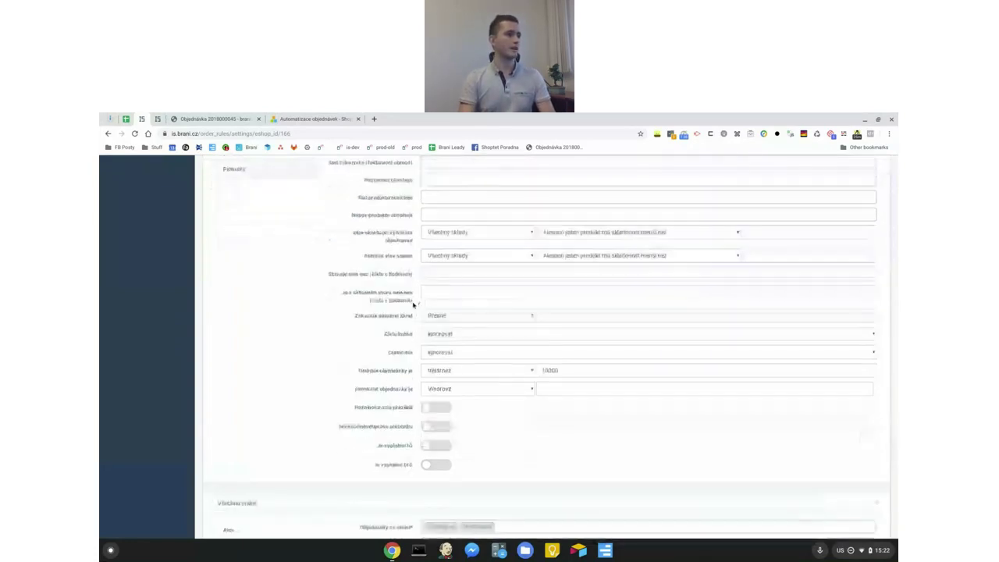
{"action": "scroll", "coordinate": [413, 312], "scroll_direction": "down", "scroll_amount": 3}
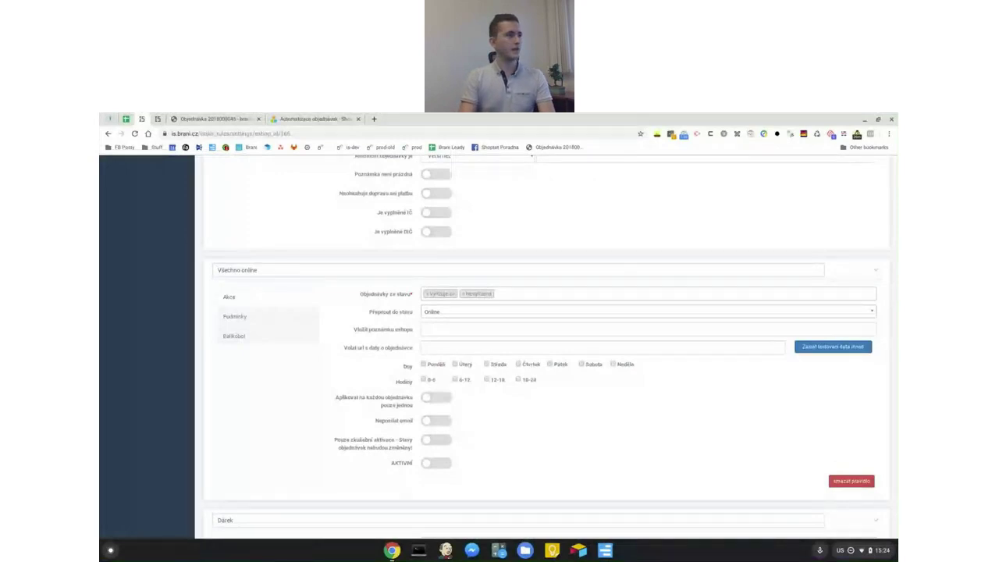
{"action": "left_click", "coordinate": [228, 318]}
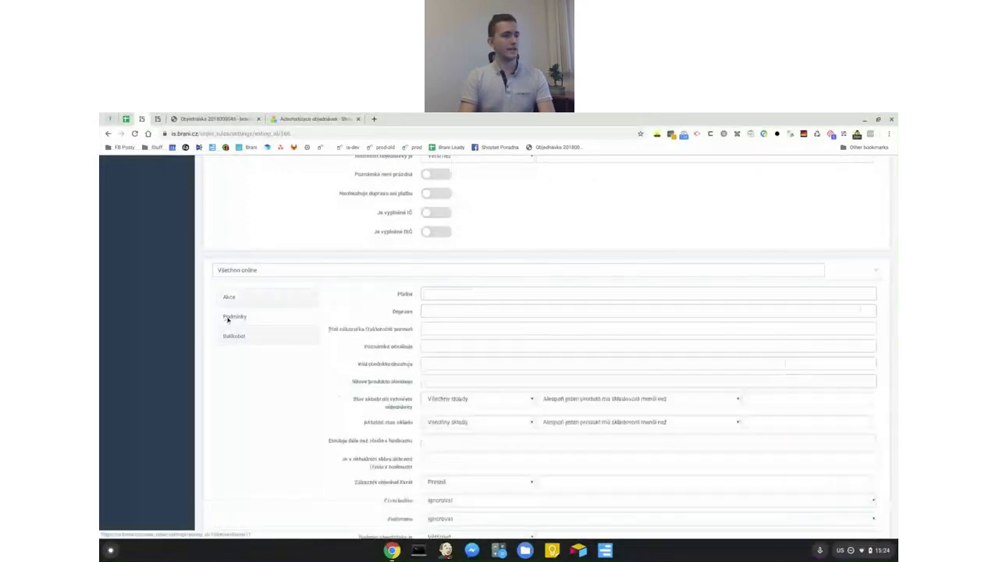
{"action": "scroll", "coordinate": [227, 318], "scroll_direction": "down", "scroll_amount": 2}
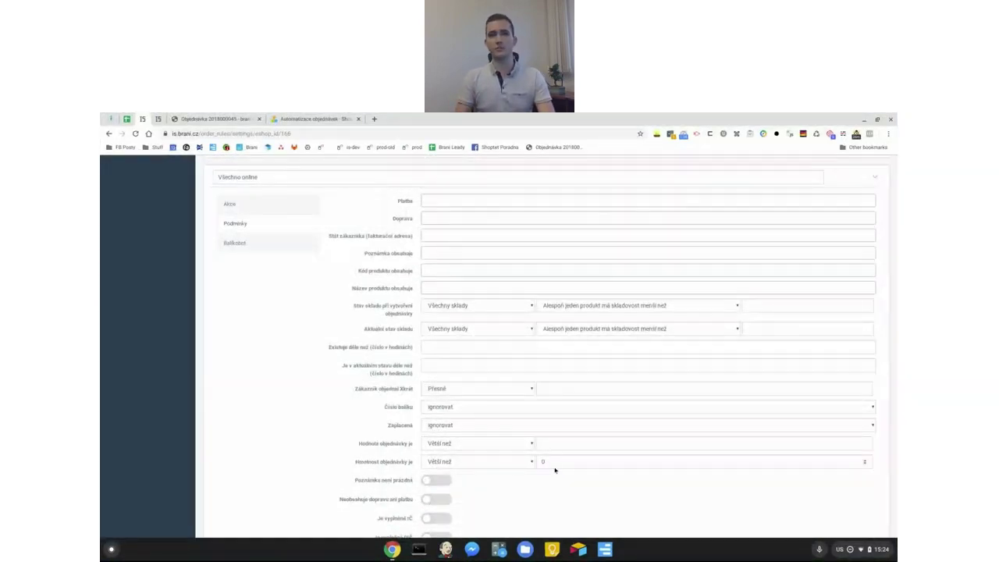
{"action": "left_click", "coordinate": [462, 466]}
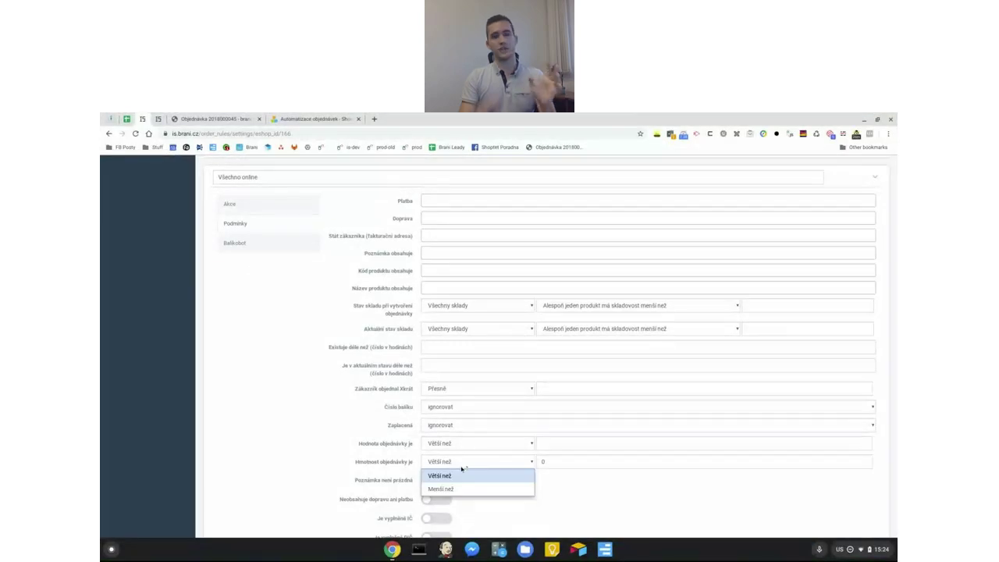
{"action": "left_click", "coordinate": [569, 486]}
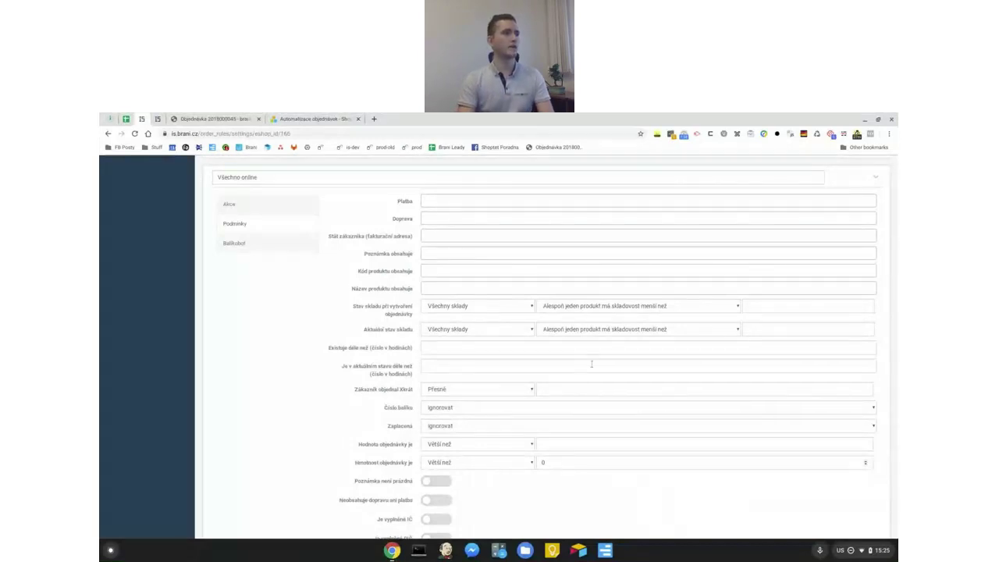
Step: Review the Dárek rule's Balíkobot settings, product name condition (Název produktu obsahuje), and actions, including the shop note
{"action": "scroll", "coordinate": [591, 359], "scroll_direction": "down", "scroll_amount": 1}
{"action": "scroll", "coordinate": [589, 380], "scroll_direction": "down", "scroll_amount": 5}
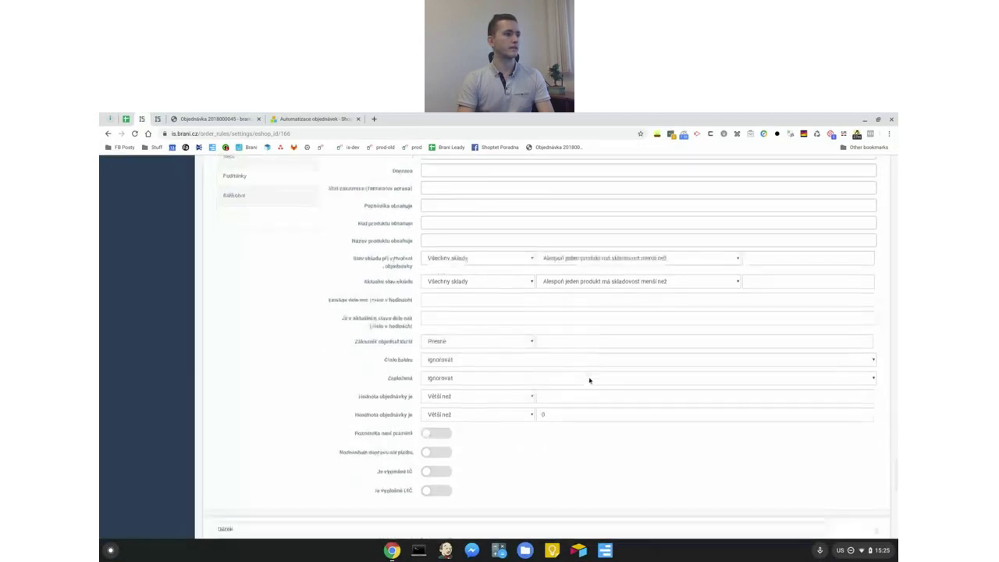
{"action": "scroll", "coordinate": [593, 384], "scroll_direction": "down", "scroll_amount": 2}
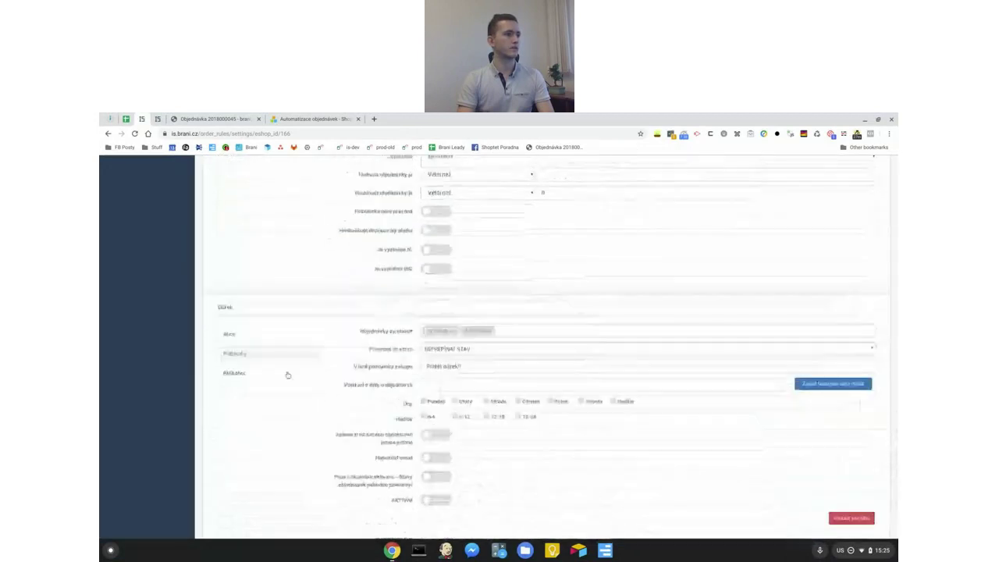
{"action": "left_click", "coordinate": [287, 374]}
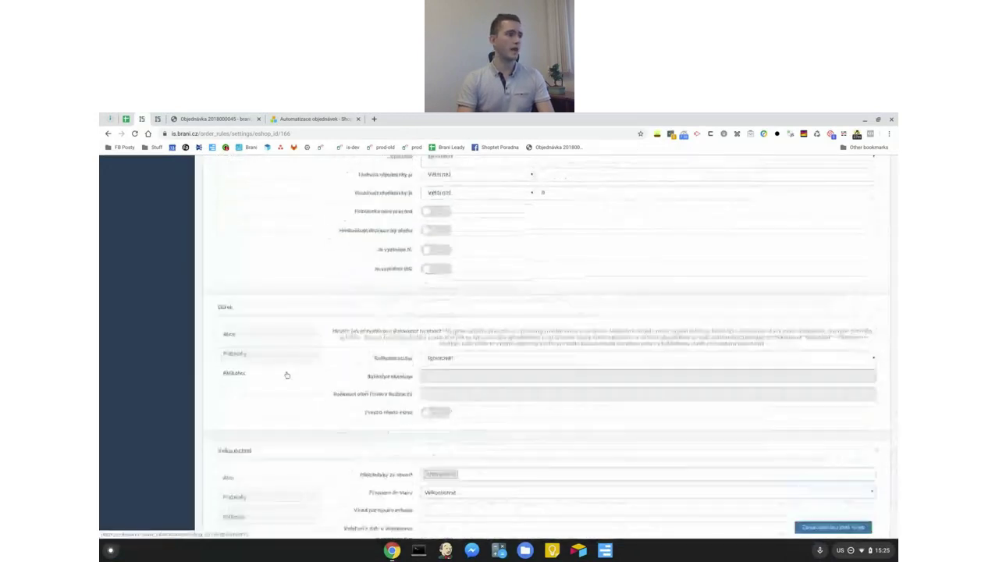
{"action": "left_click", "coordinate": [265, 334]}
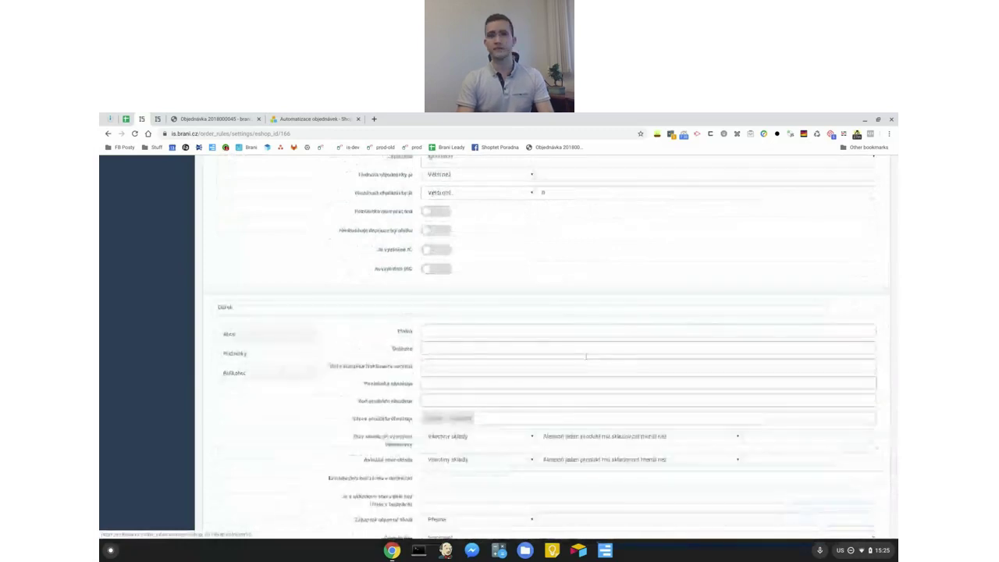
{"action": "scroll", "coordinate": [661, 410], "scroll_direction": "down", "scroll_amount": 1}
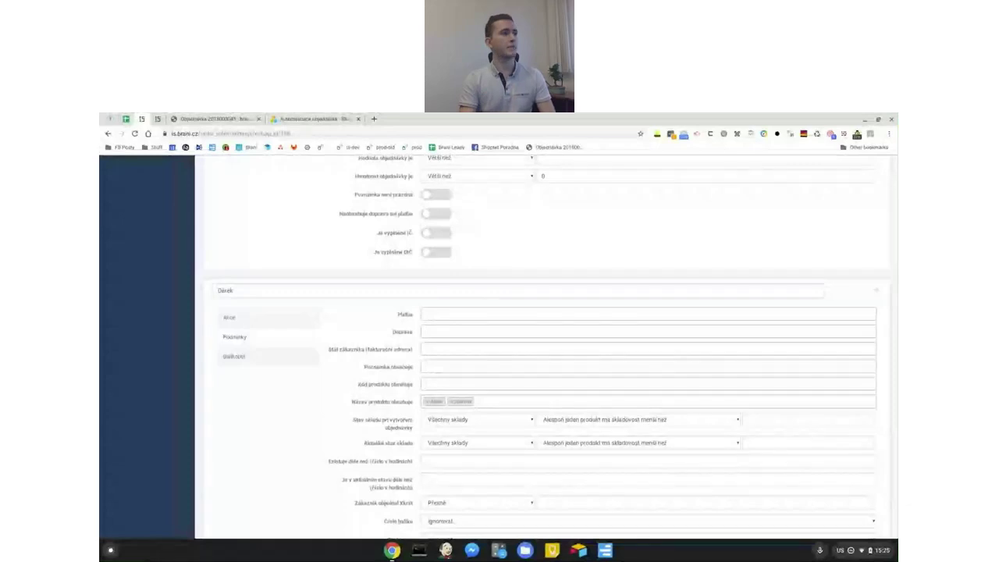
{"action": "left_click", "coordinate": [285, 316]}
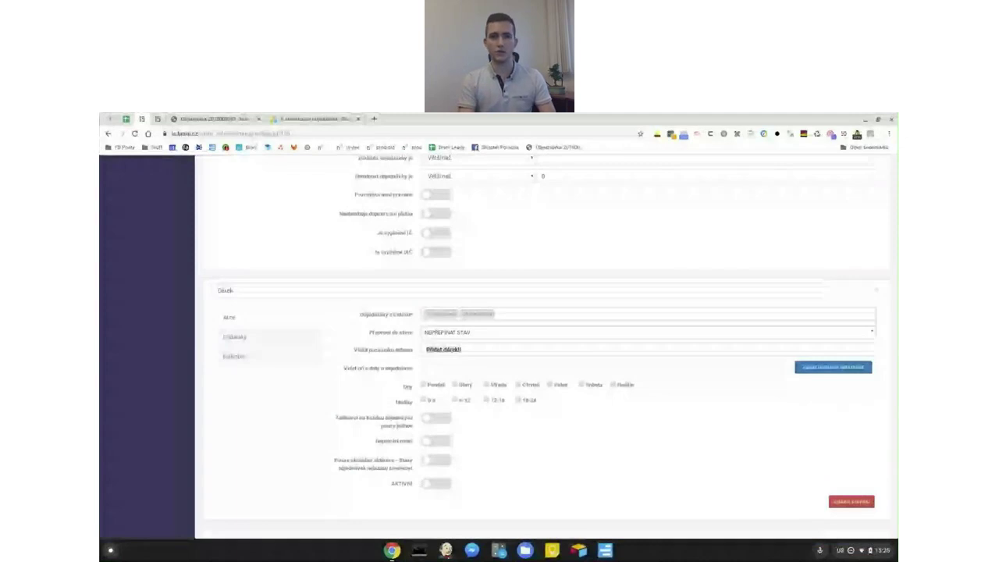
{"action": "left_click", "coordinate": [241, 338]}
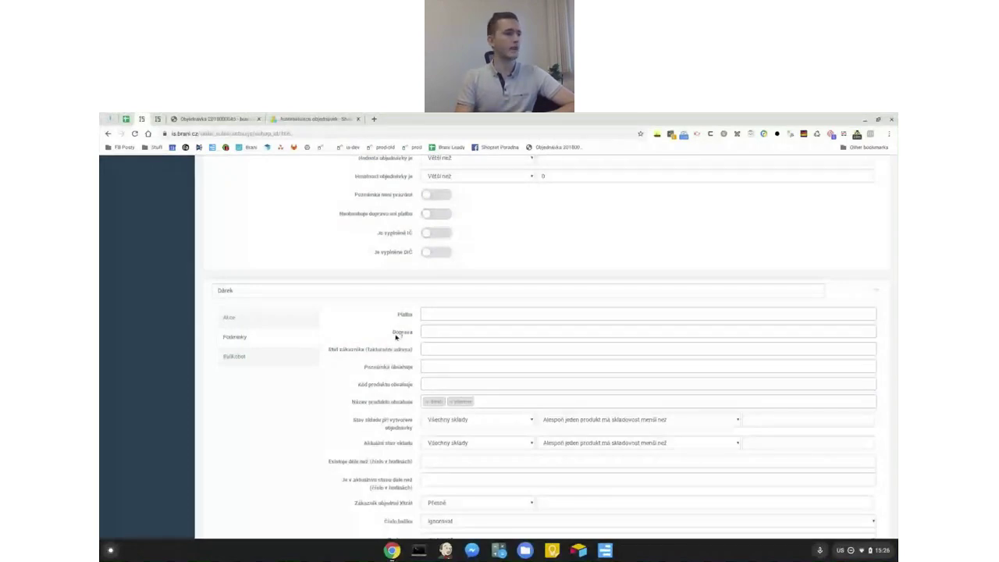
Step: Review the Velkoobchod rule's actions and conditions, including the available shipping options (Doprava)
{"action": "scroll", "coordinate": [355, 343], "scroll_direction": "up", "scroll_amount": 5}
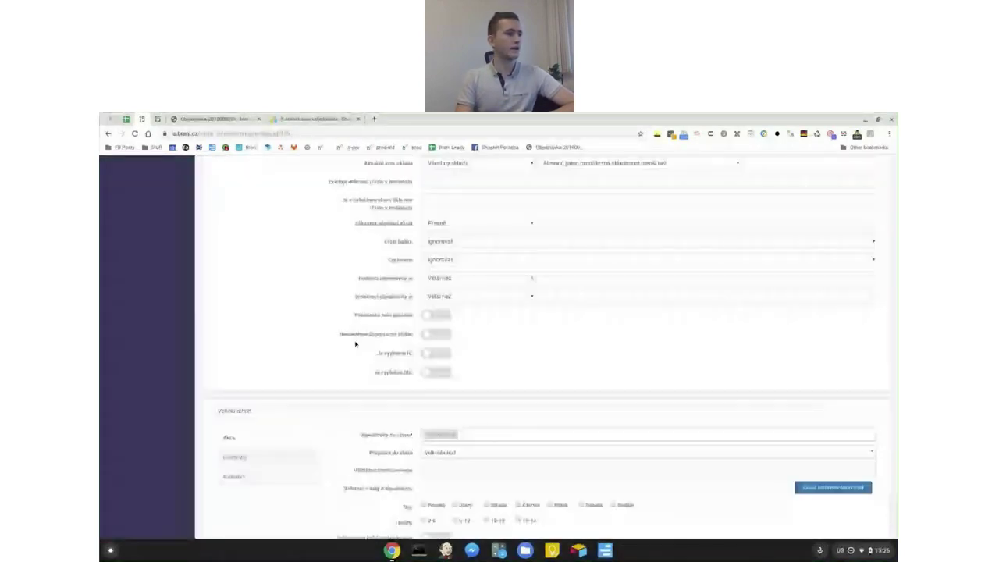
{"action": "scroll", "coordinate": [355, 344], "scroll_direction": "down", "scroll_amount": 2}
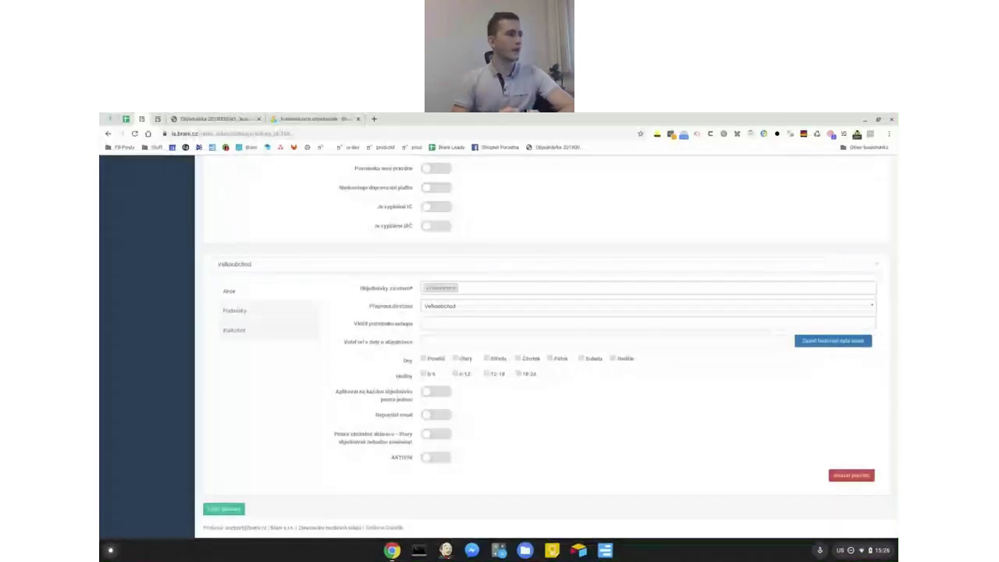
{"action": "left_click", "coordinate": [252, 314]}
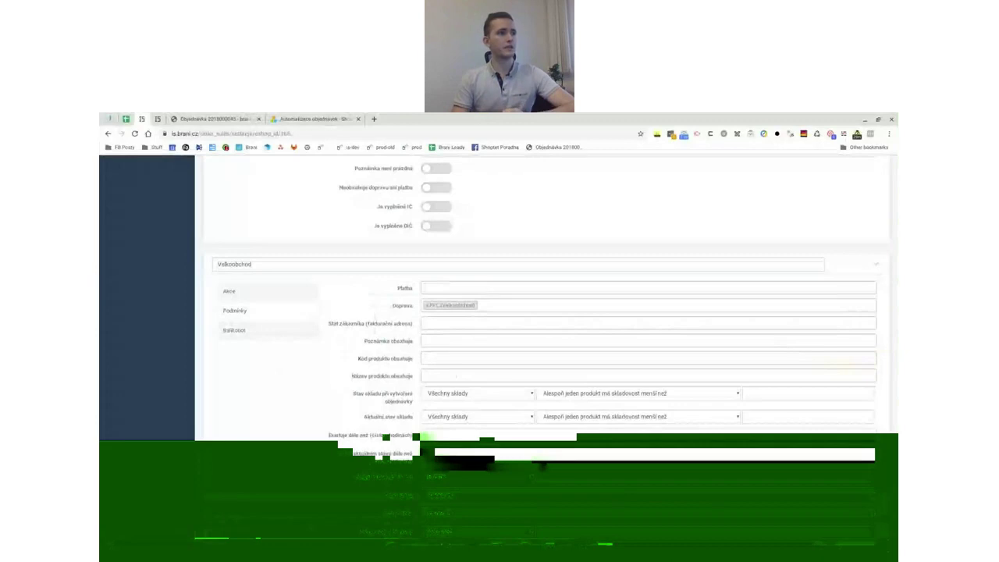
{"action": "left_click", "coordinate": [493, 305]}
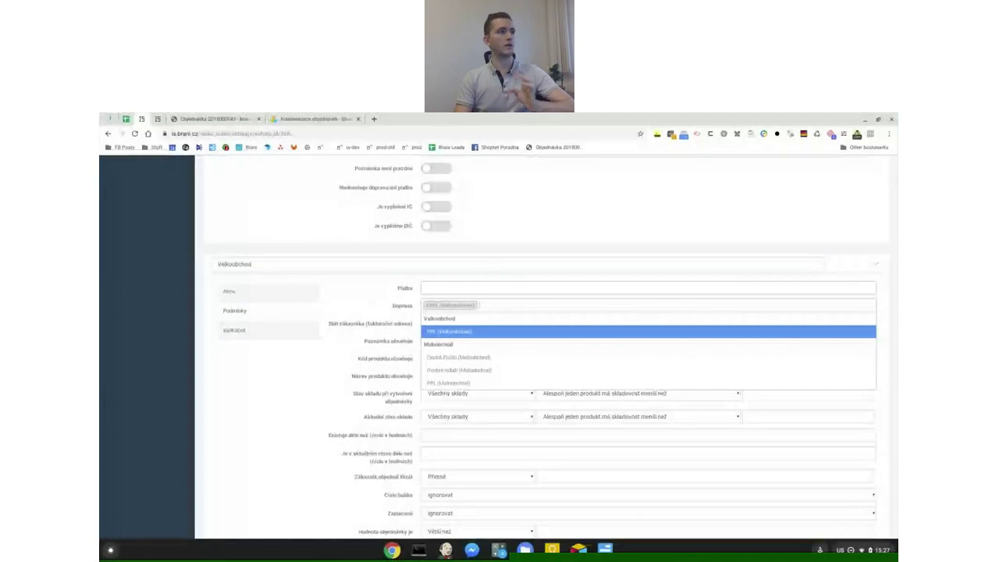
{"action": "left_click", "coordinate": [349, 307]}
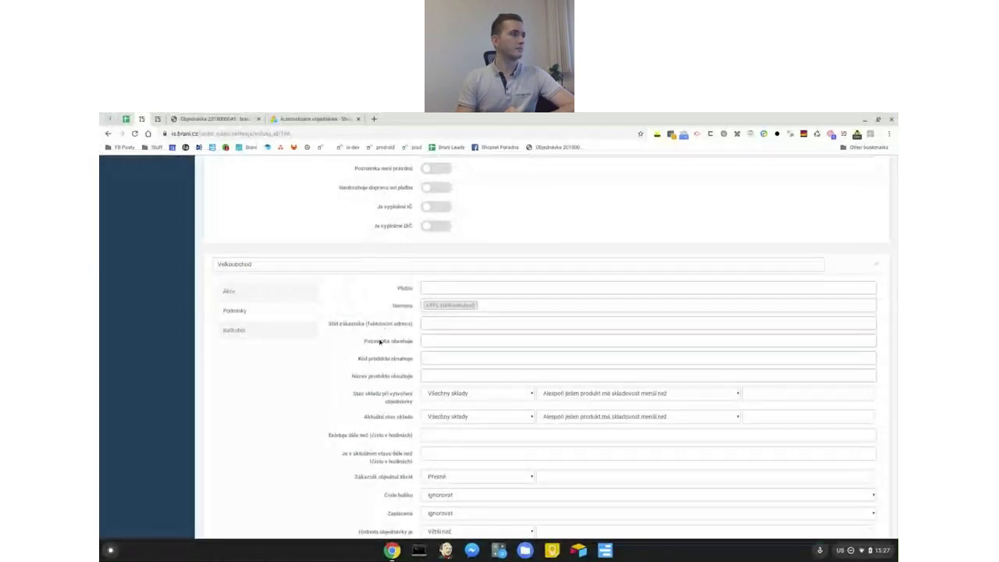
{"action": "scroll", "coordinate": [359, 316], "scroll_direction": "down", "scroll_amount": 1}
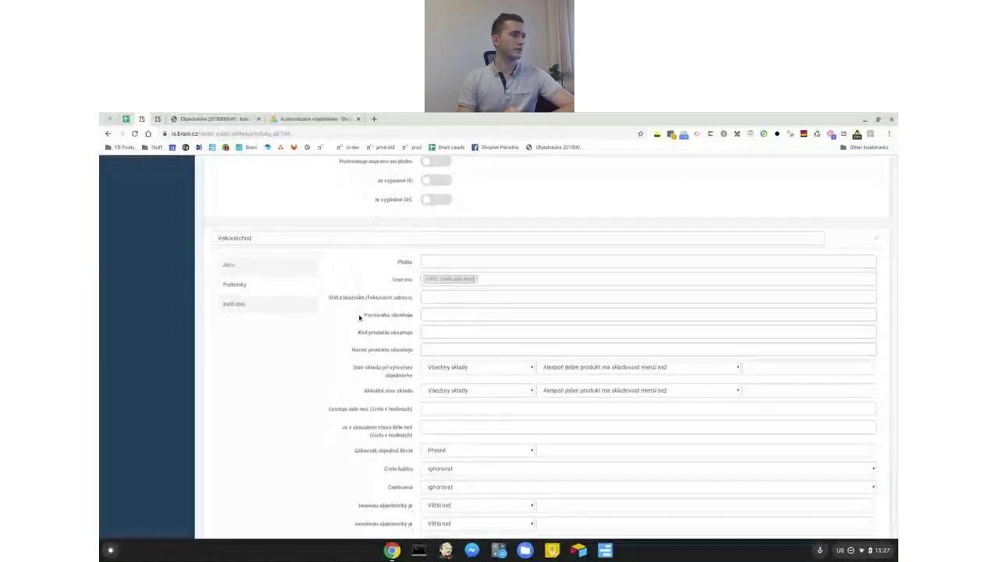
{"action": "scroll", "coordinate": [359, 322], "scroll_direction": "down", "scroll_amount": 2}
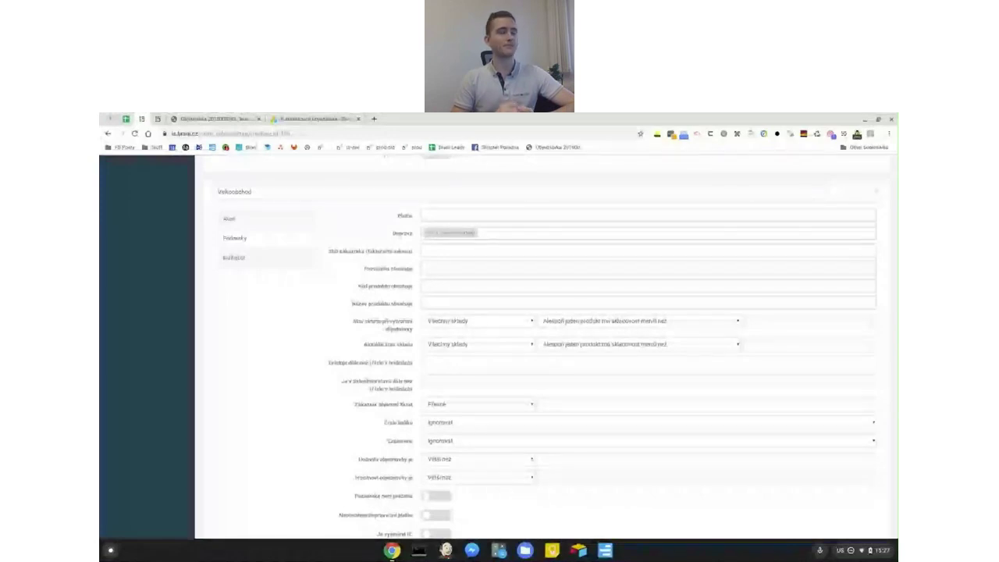
Step: Review the Balíkobot settings, including the API access fields and the shipping pairing section (Párování dopravy)
{"action": "scroll", "coordinate": [351, 350], "scroll_direction": "up", "scroll_amount": 2}
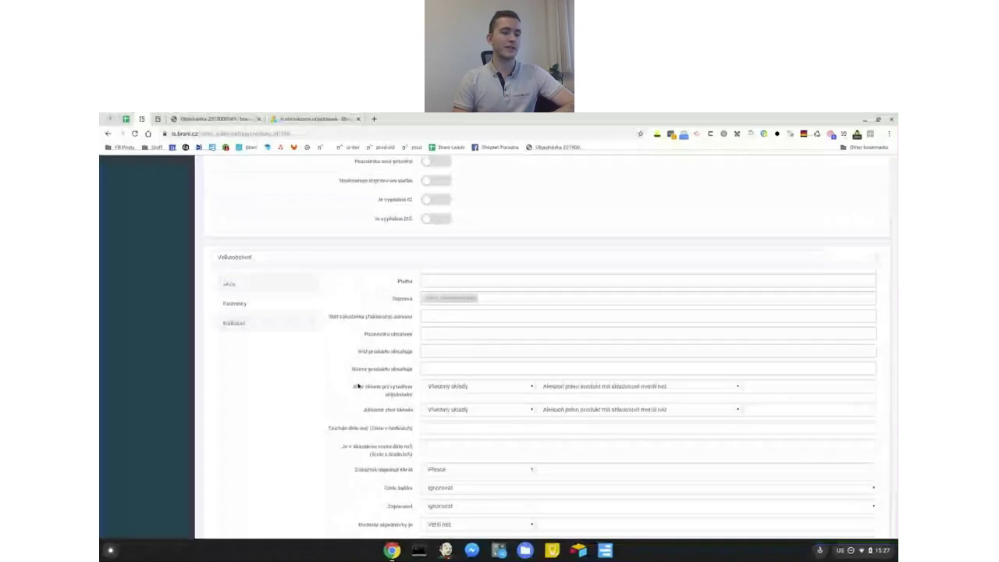
{"action": "scroll", "coordinate": [361, 394], "scroll_direction": "up", "scroll_amount": 3}
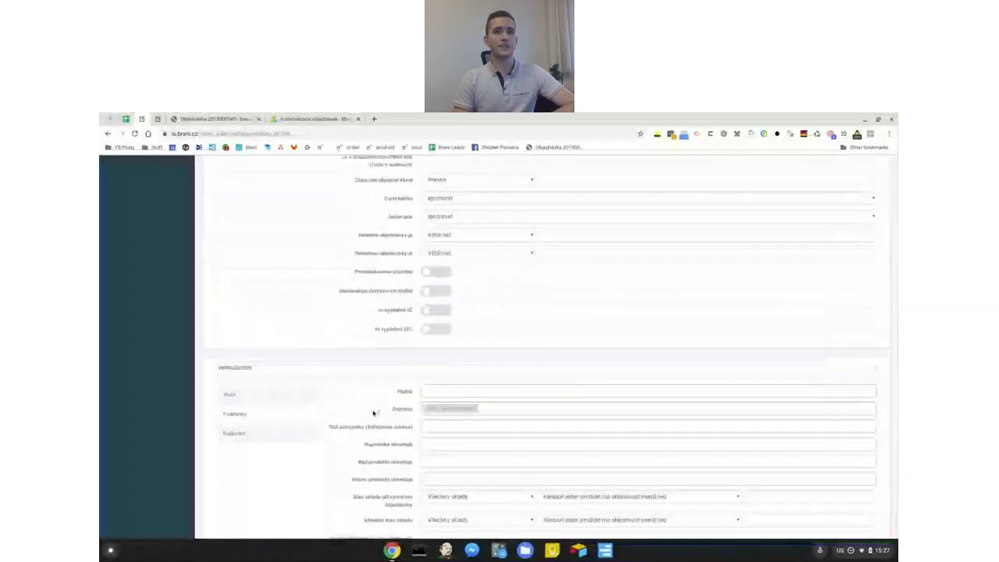
{"action": "scroll", "coordinate": [373, 412], "scroll_direction": "up", "scroll_amount": 2}
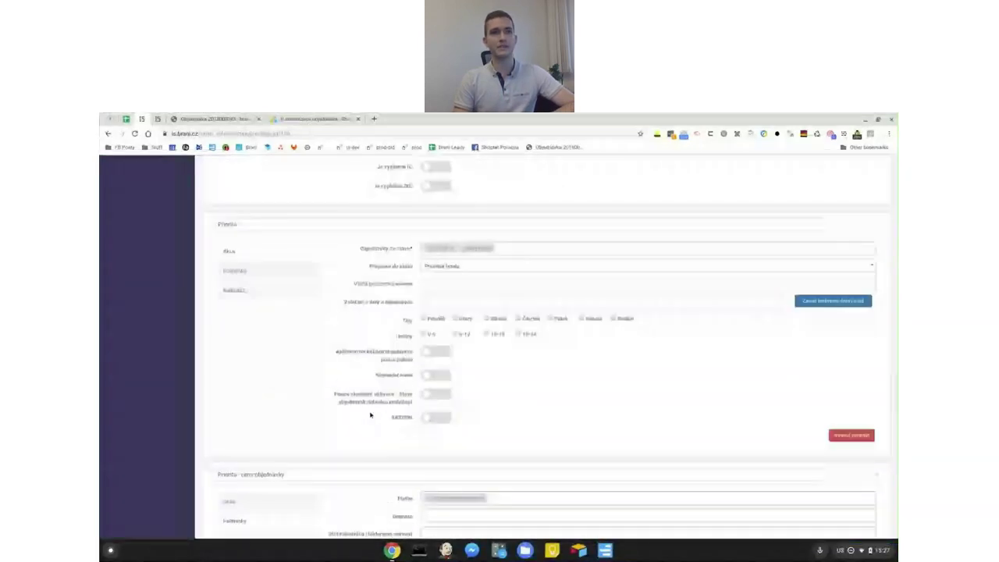
{"action": "scroll", "coordinate": [370, 416], "scroll_direction": "down", "scroll_amount": 10}
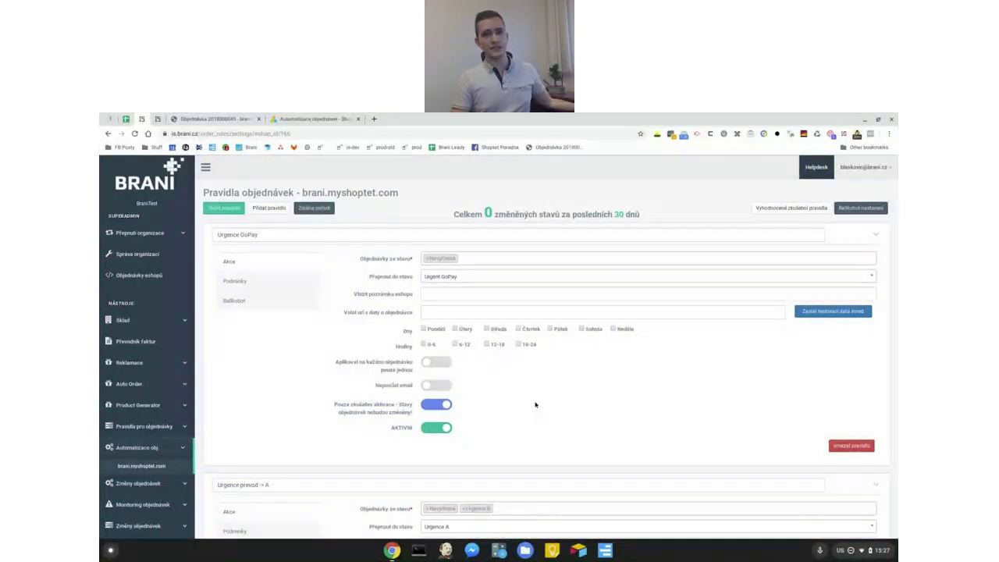
{"action": "left_click", "coordinate": [859, 209]}
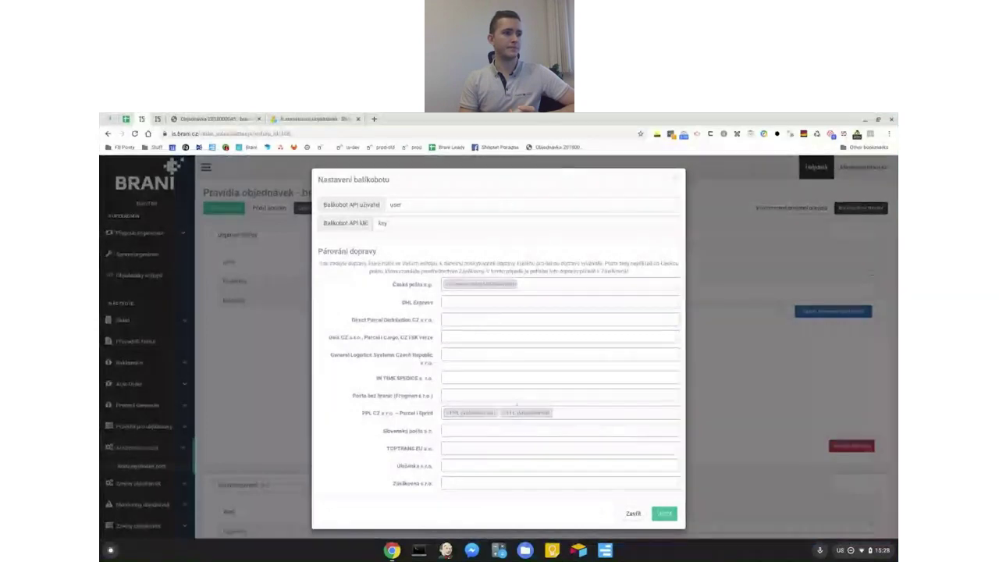
{"action": "left_click", "coordinate": [633, 513]}
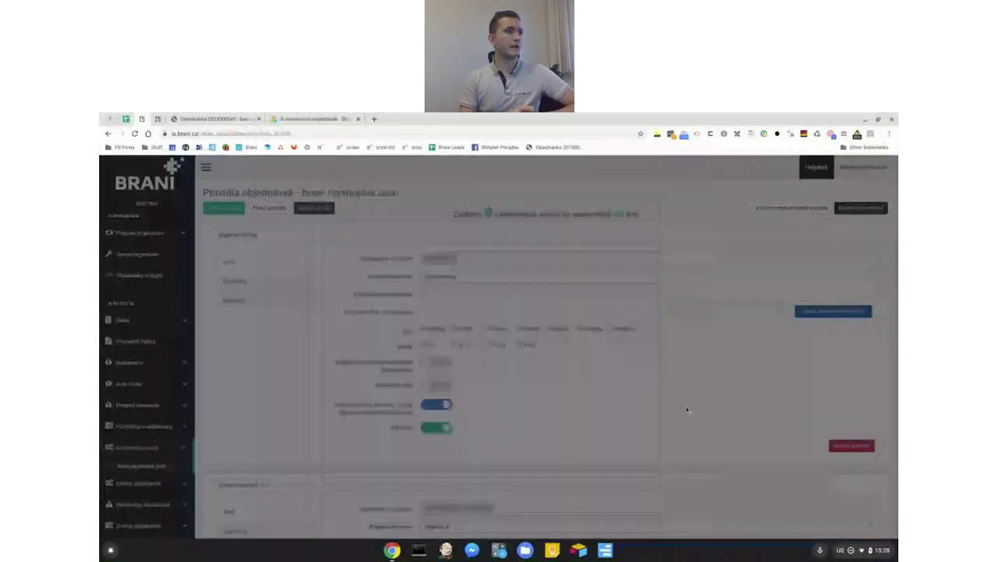
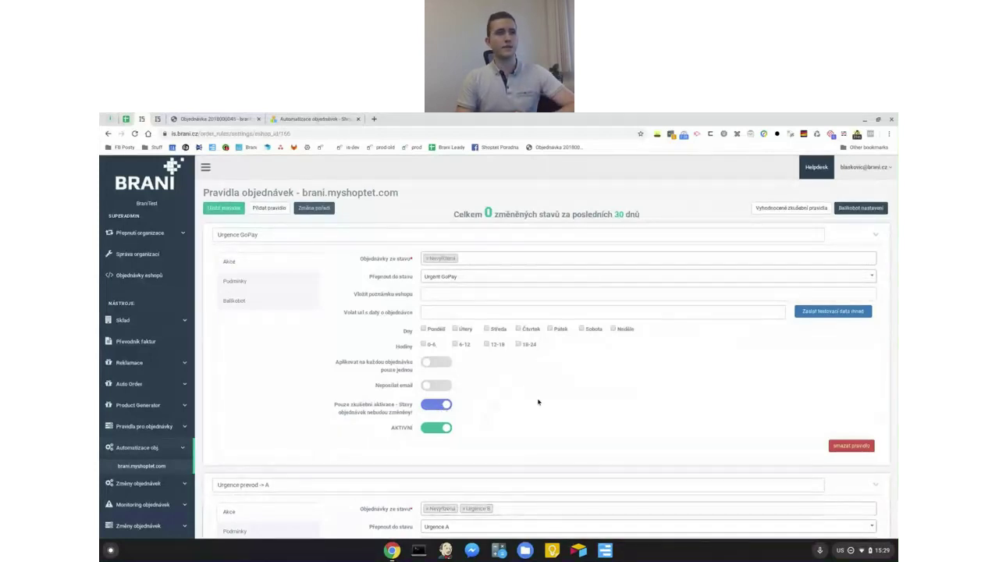
Step: Review the evaluated test rules (Vyhodnocené zkušební pravidla), expanding the Urgence GoPay rule's evaluation details
{"action": "left_click", "coordinate": [770, 211]}
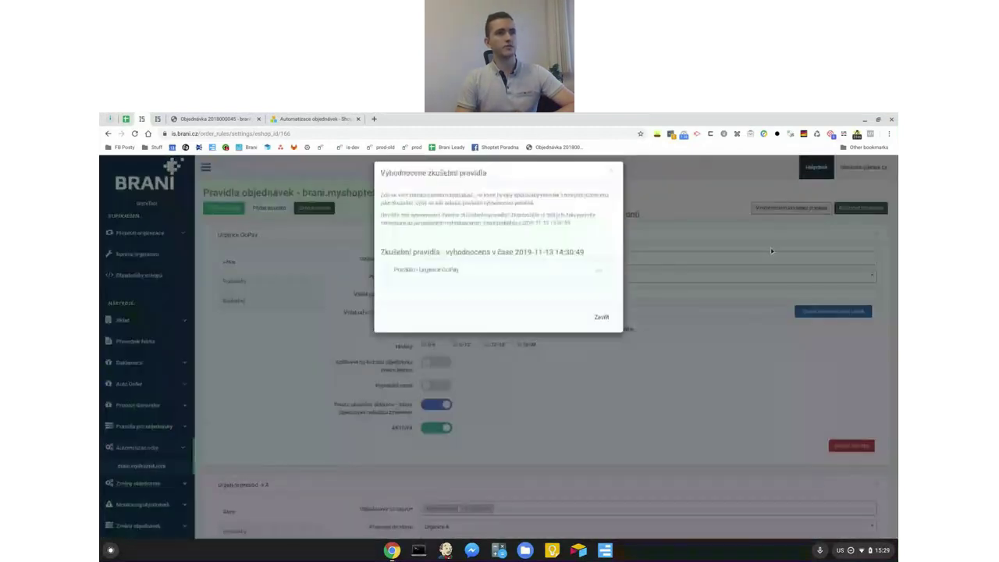
{"action": "left_click", "coordinate": [406, 281]}
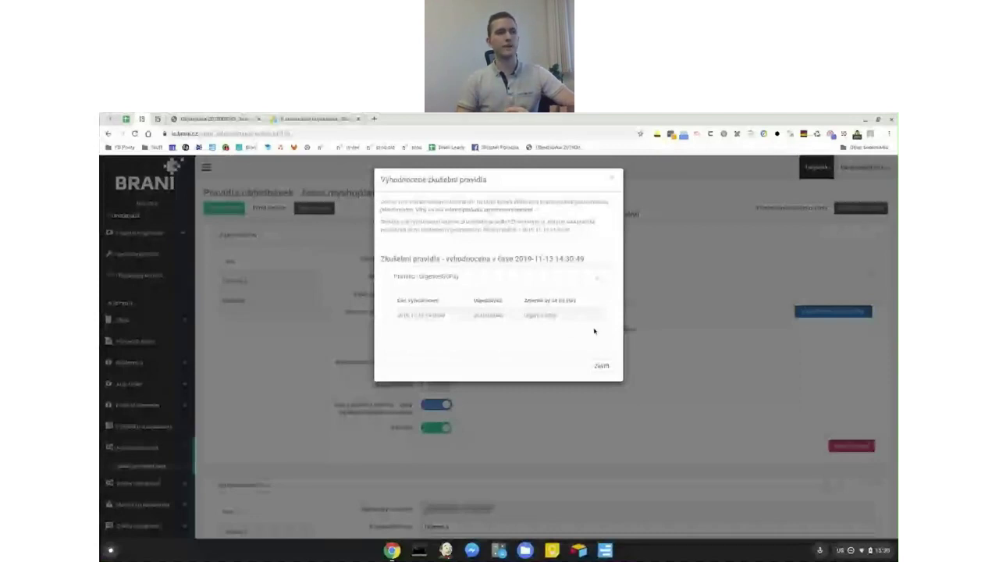
{"action": "left_click", "coordinate": [600, 366]}
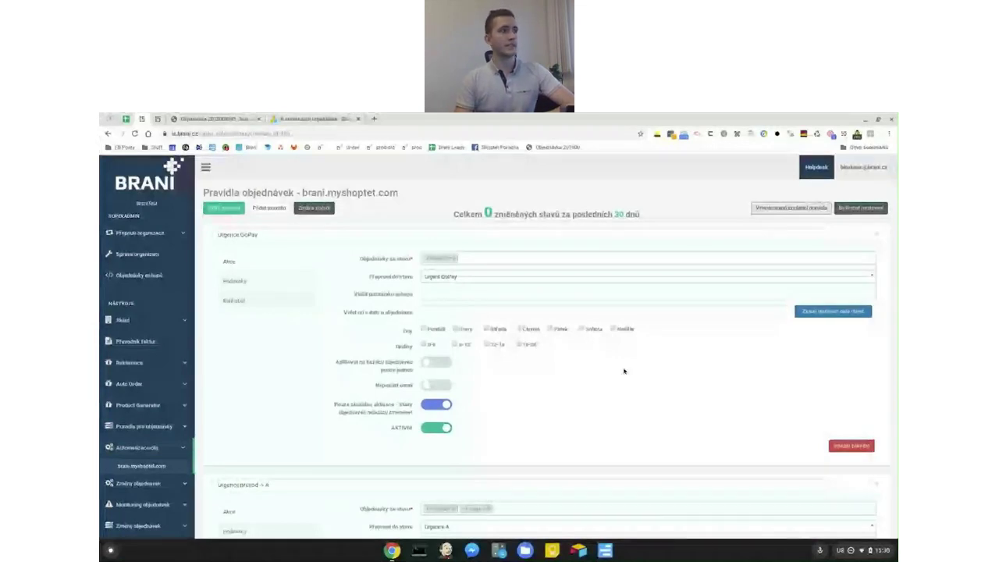
{"action": "scroll", "coordinate": [374, 304], "scroll_direction": "down", "scroll_amount": 3}
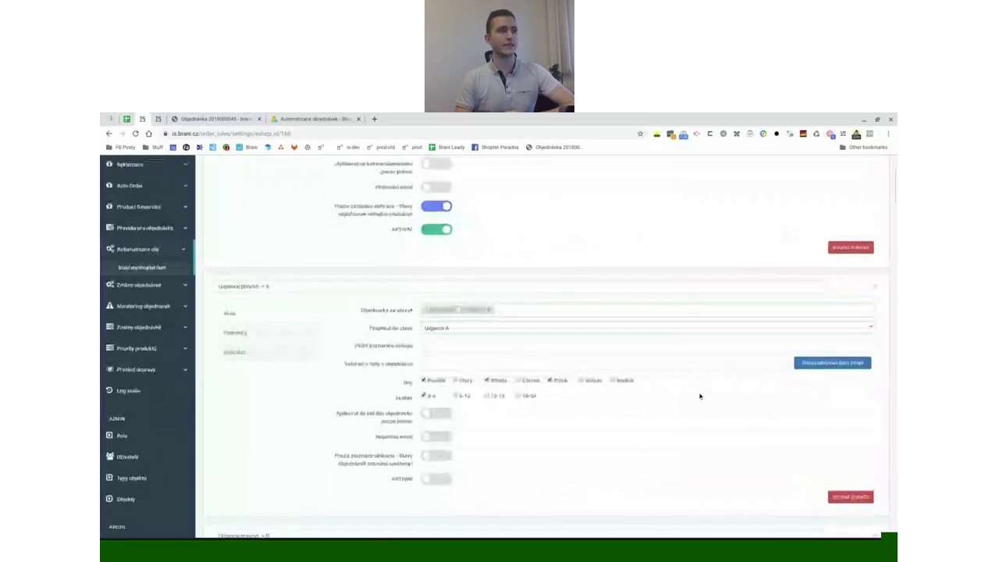
{"action": "scroll", "coordinate": [700, 397], "scroll_direction": "up", "scroll_amount": 3}
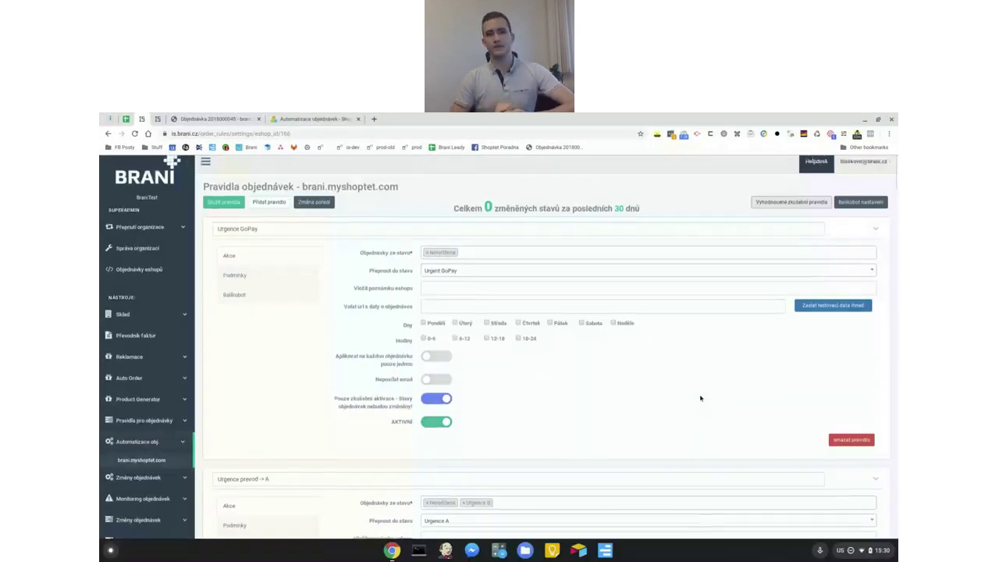
{"action": "scroll", "coordinate": [700, 397], "scroll_direction": "up", "scroll_amount": 1}
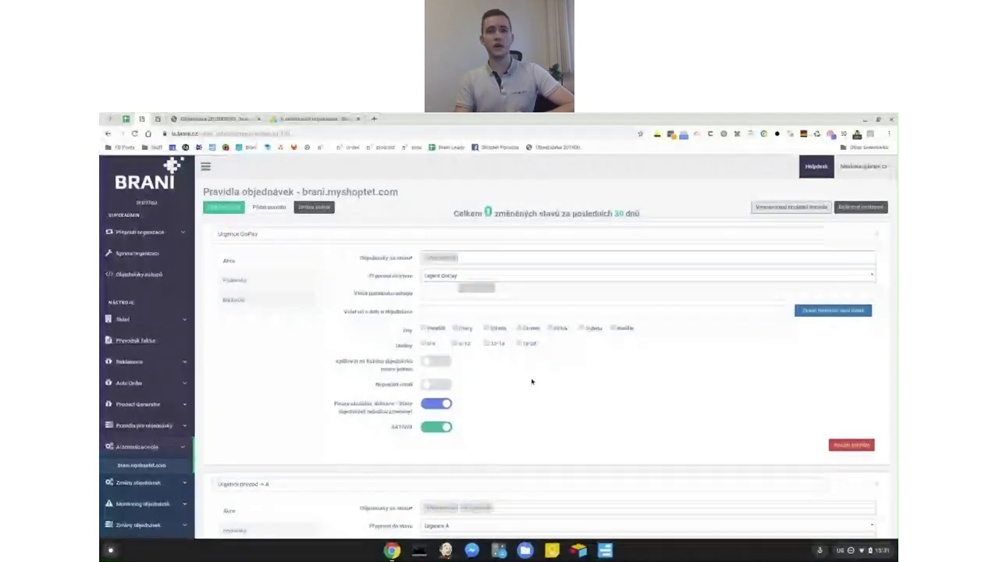
{"action": "scroll", "coordinate": [531, 381], "scroll_direction": "down", "scroll_amount": 1}
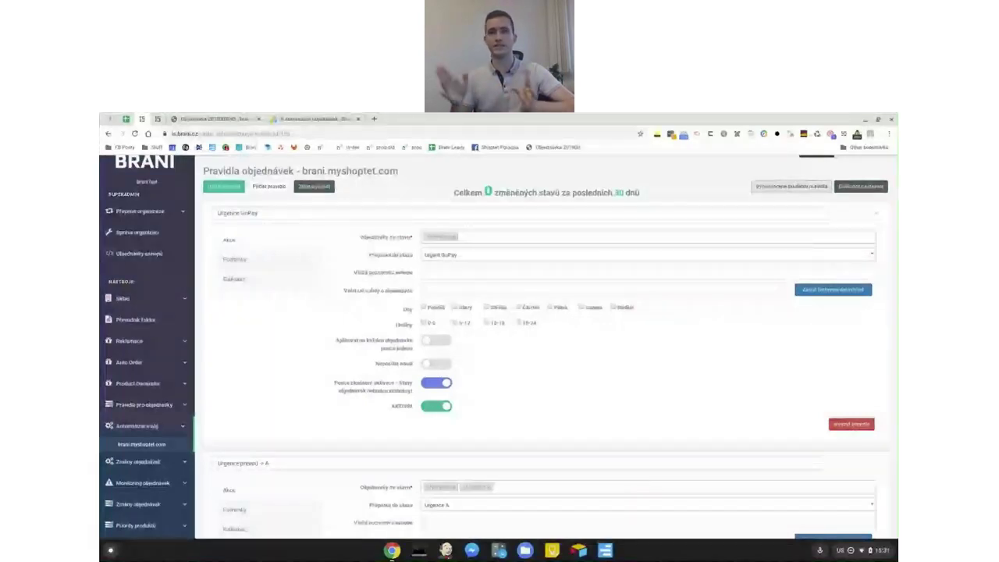
{"action": "scroll", "coordinate": [527, 356], "scroll_direction": "up", "scroll_amount": 1}
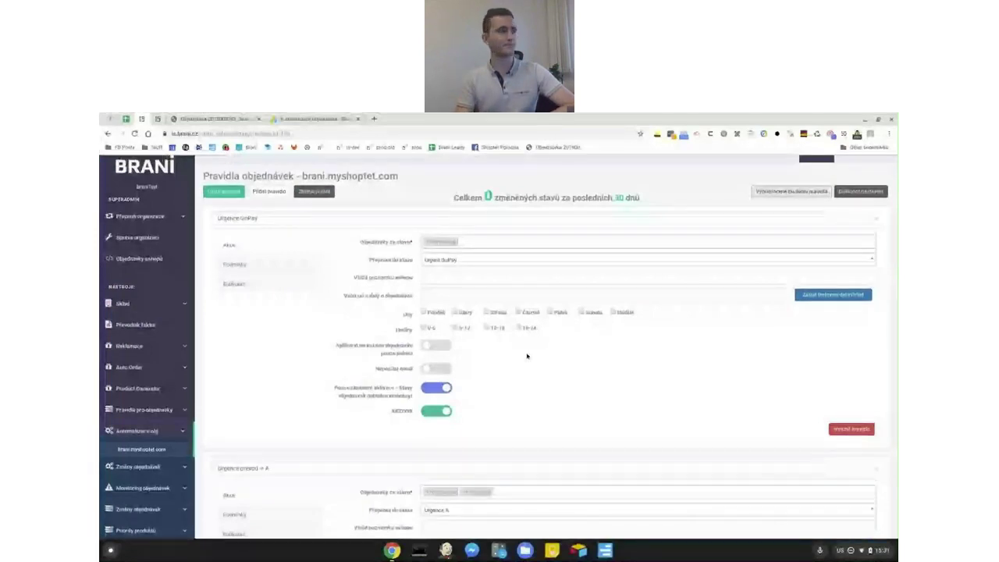
{"action": "scroll", "coordinate": [527, 359], "scroll_direction": "up", "scroll_amount": 2}
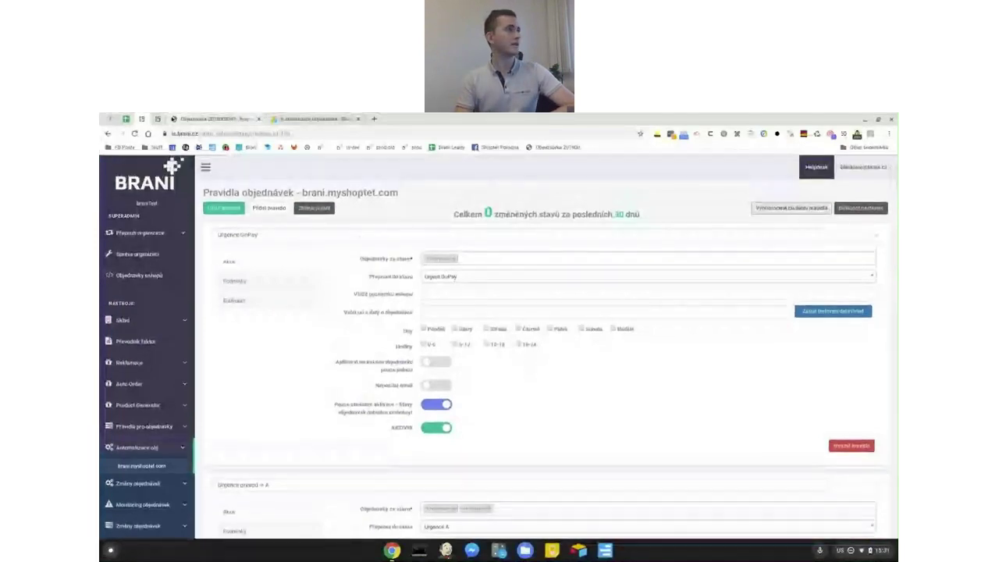
Step: Move the Urgence prevod -> B rule above Urgence prevod -> A in the rule order and return to the rules
{"action": "left_click", "coordinate": [163, 118]}
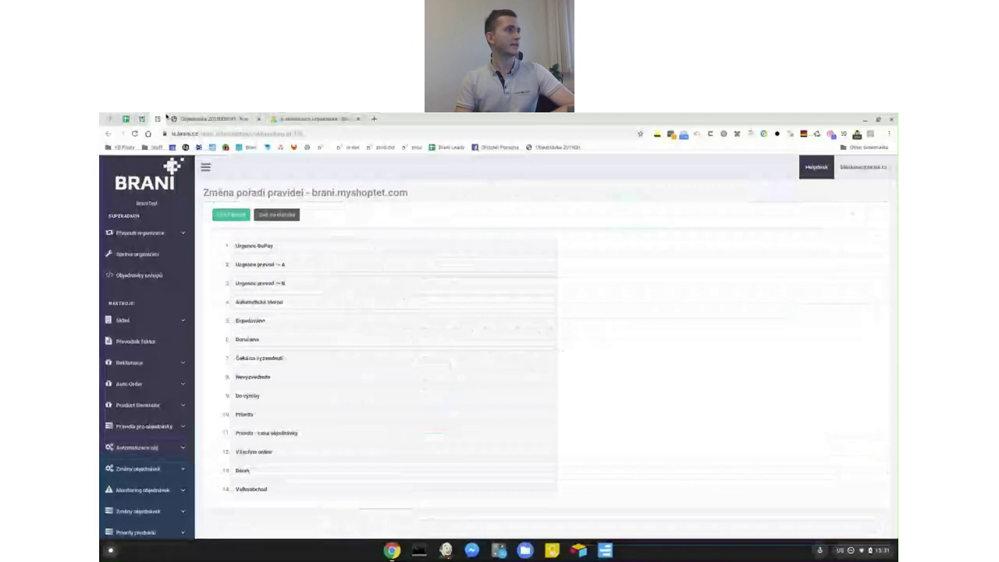
{"action": "left_click", "coordinate": [274, 215]}
{"action": "left_click", "coordinate": [160, 121]}
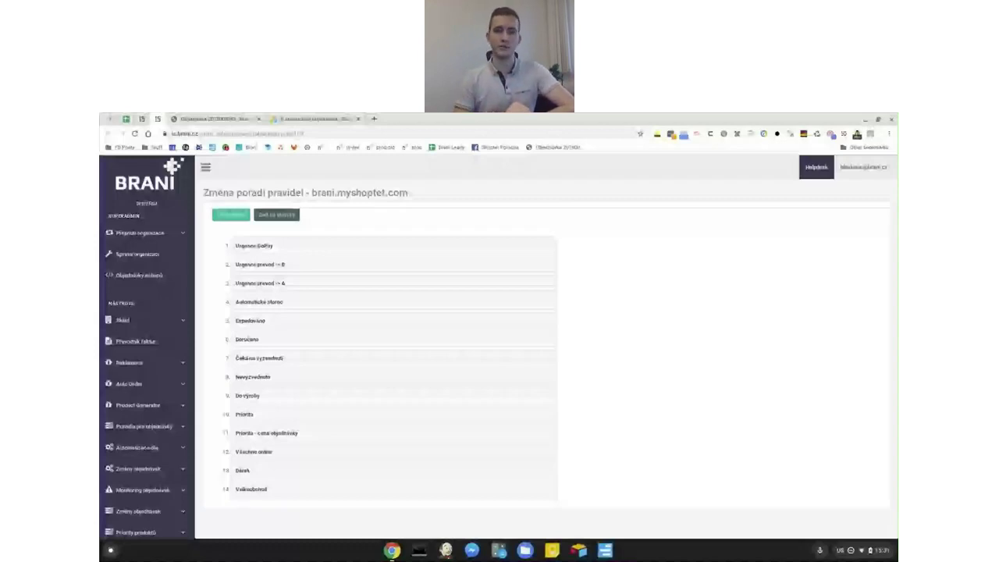
{"action": "left_click", "coordinate": [276, 214]}
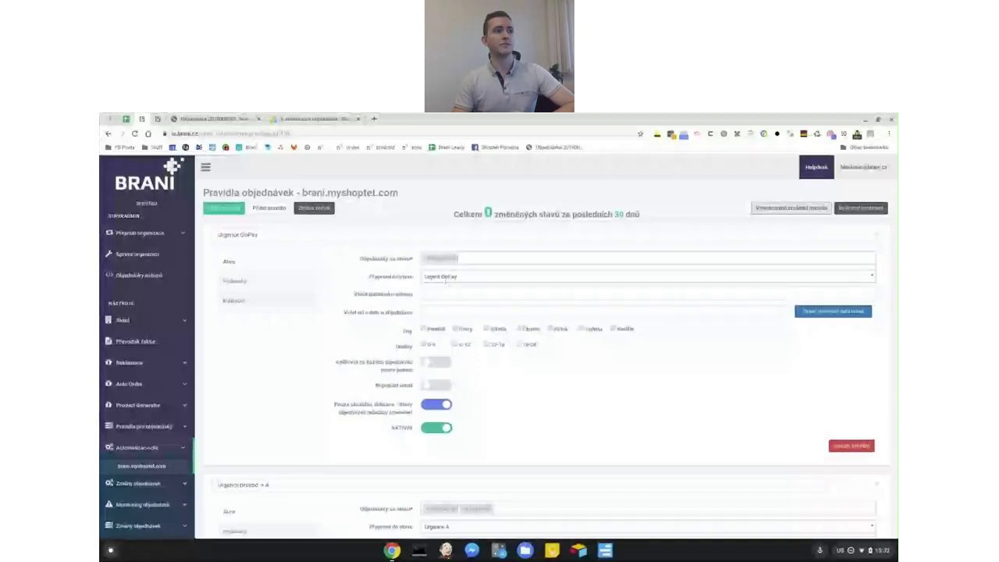
Step: Examine the target states available under Přepnout do stavu in the Urgence GoPay rule, keeping Urgent GoPay selected
{"action": "left_click", "coordinate": [449, 276]}
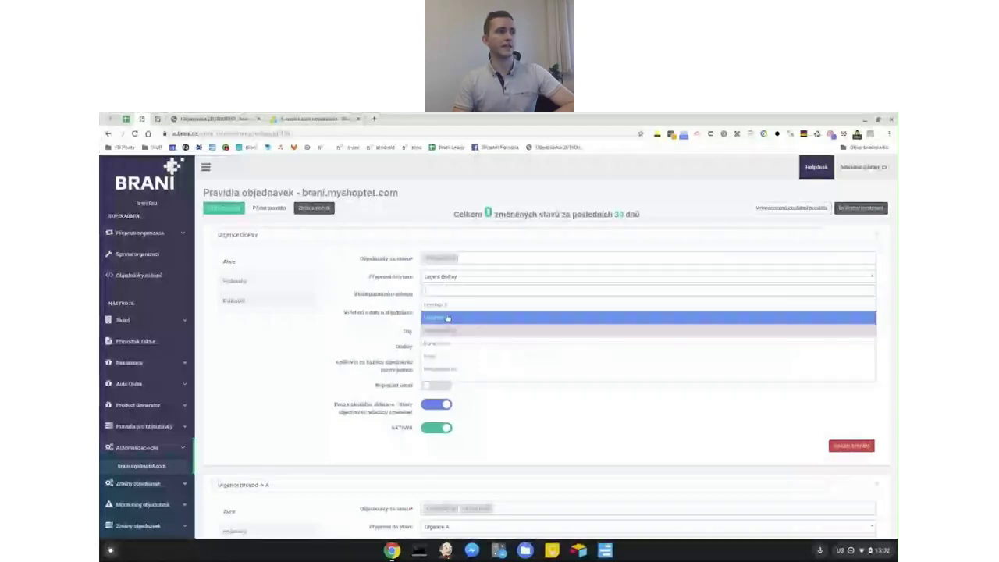
{"action": "scroll", "coordinate": [459, 308], "scroll_direction": "down", "scroll_amount": 2}
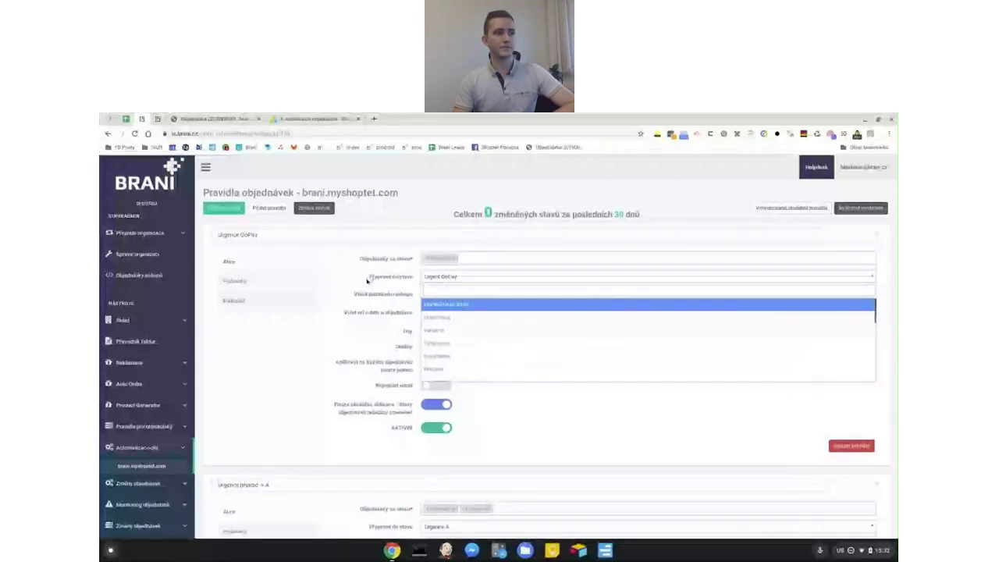
{"action": "left_click", "coordinate": [352, 403]}
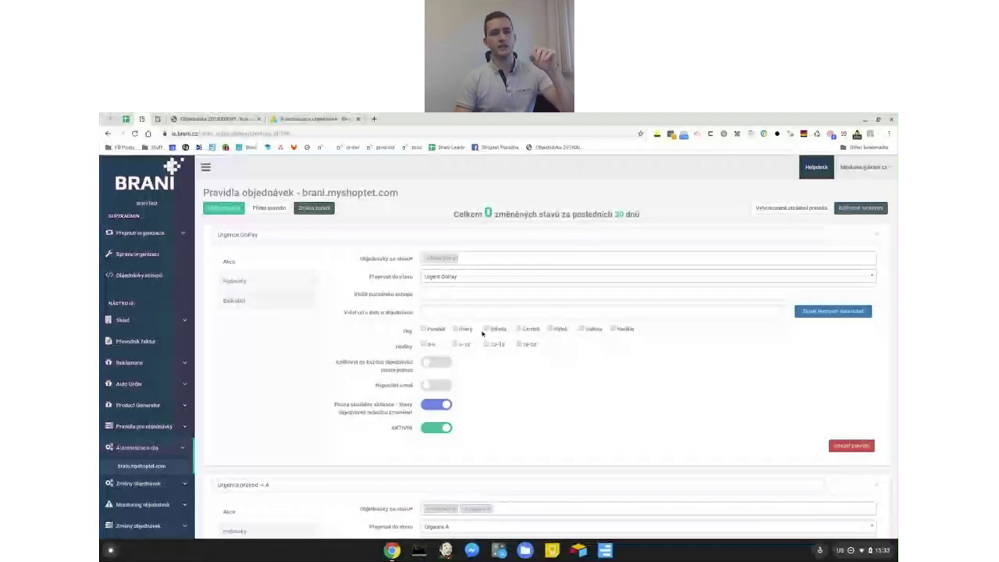
{"action": "left_click", "coordinate": [475, 278]}
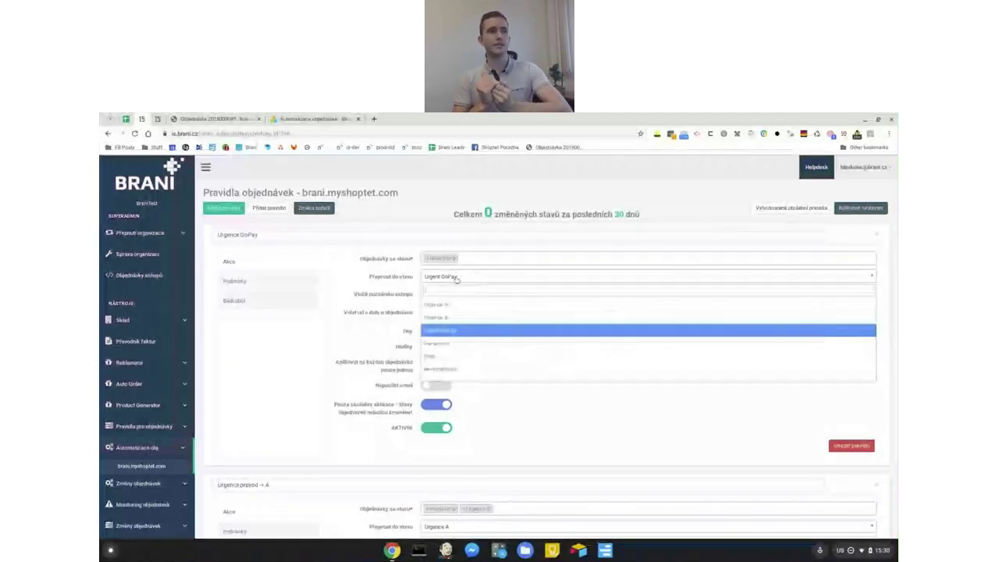
{"action": "scroll", "coordinate": [461, 308], "scroll_direction": "down", "scroll_amount": 1}
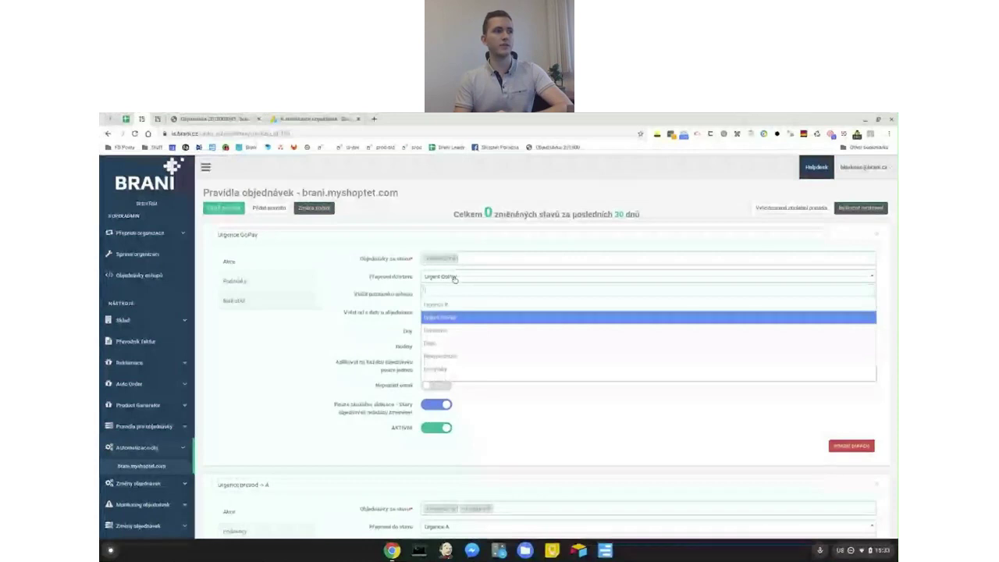
{"action": "left_click", "coordinate": [456, 279]}
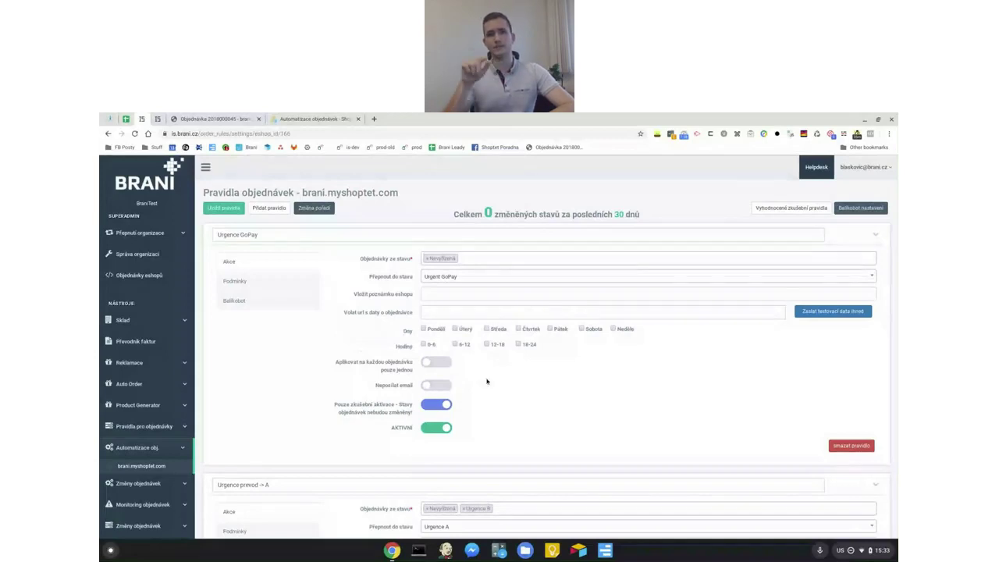
Step: Turn the Urgence GoPay rule's option for not sending e-mail (Neposílat email) on and back off
{"action": "left_click", "coordinate": [434, 391]}
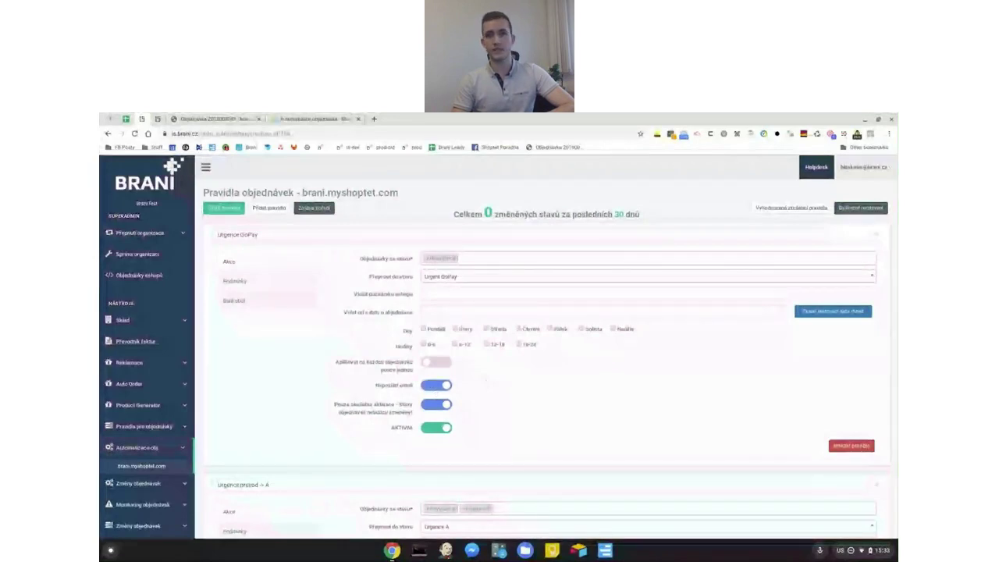
{"action": "left_click", "coordinate": [449, 388]}
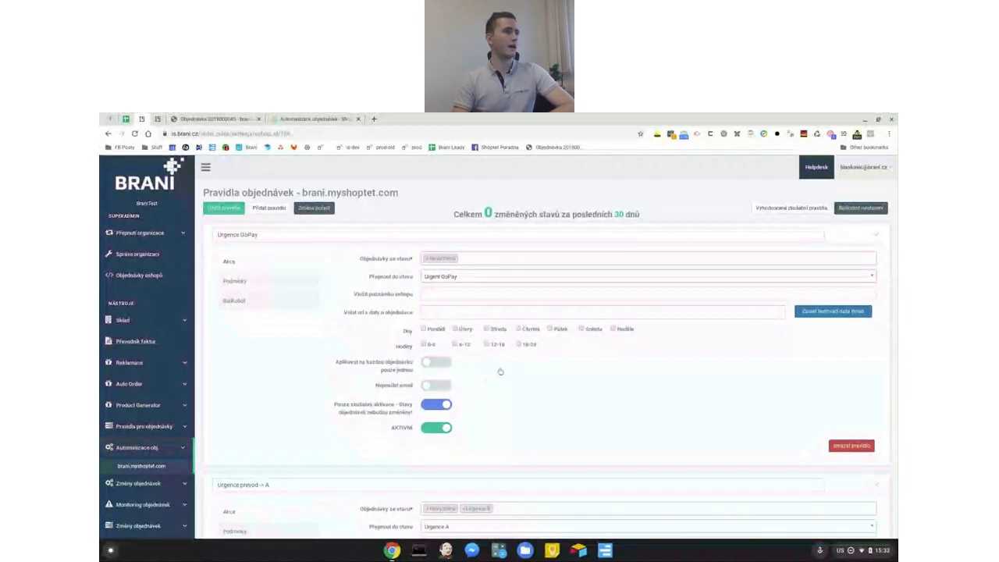
{"action": "scroll", "coordinate": [520, 379], "scroll_direction": "down", "scroll_amount": 1}
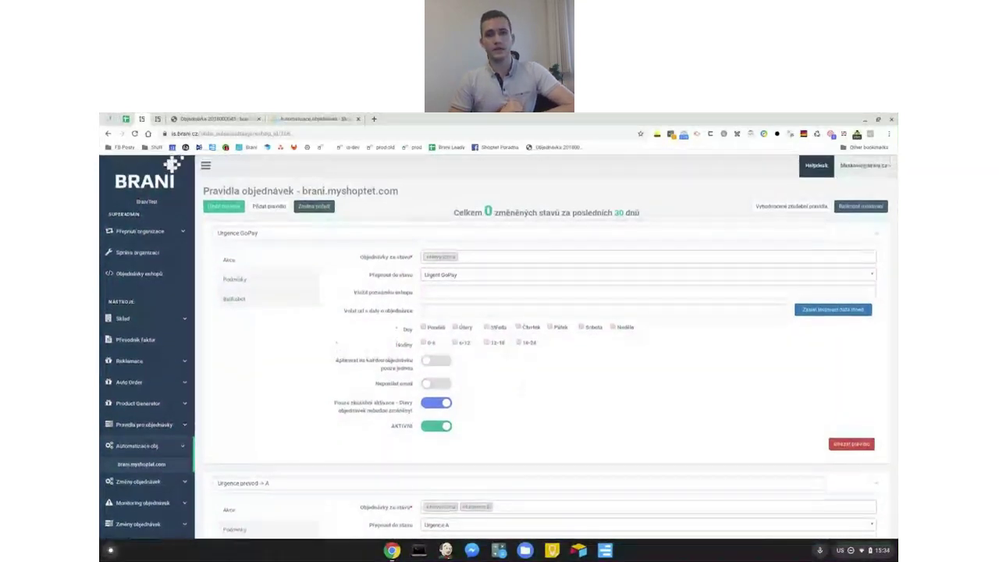
Step: Open the bulk order change page (Hromadná změna objednávek) for brani.myshoptet.com and examine its target state and note fields
{"action": "left_click", "coordinate": [176, 483]}
{"action": "left_click", "coordinate": [190, 483]}
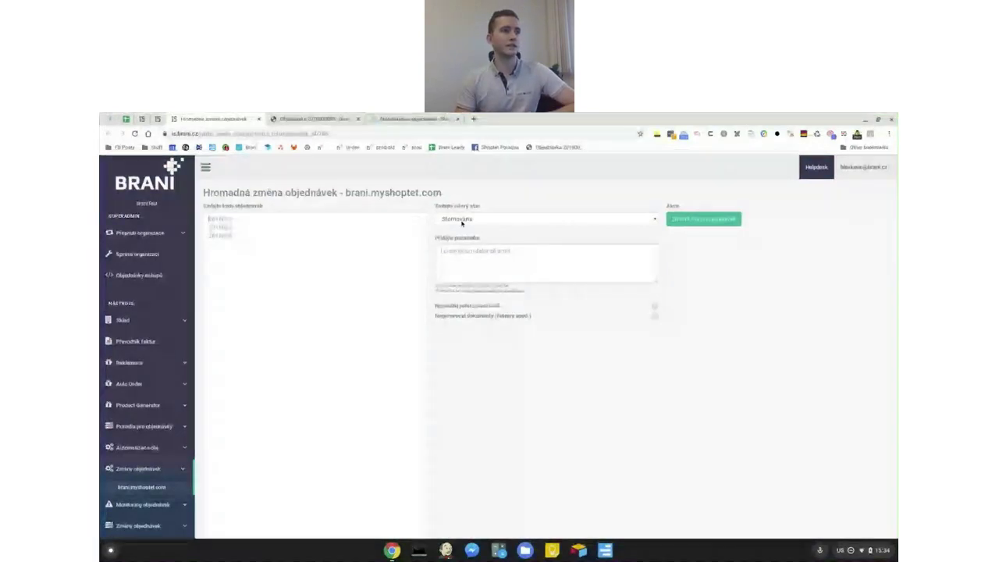
{"action": "left_click", "coordinate": [495, 264]}
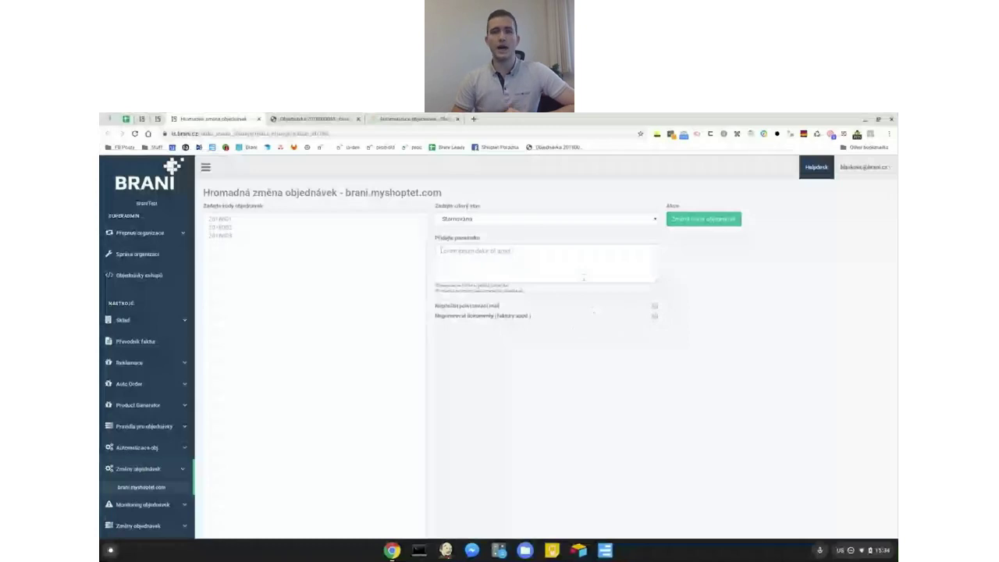
{"action": "left_click", "coordinate": [582, 274]}
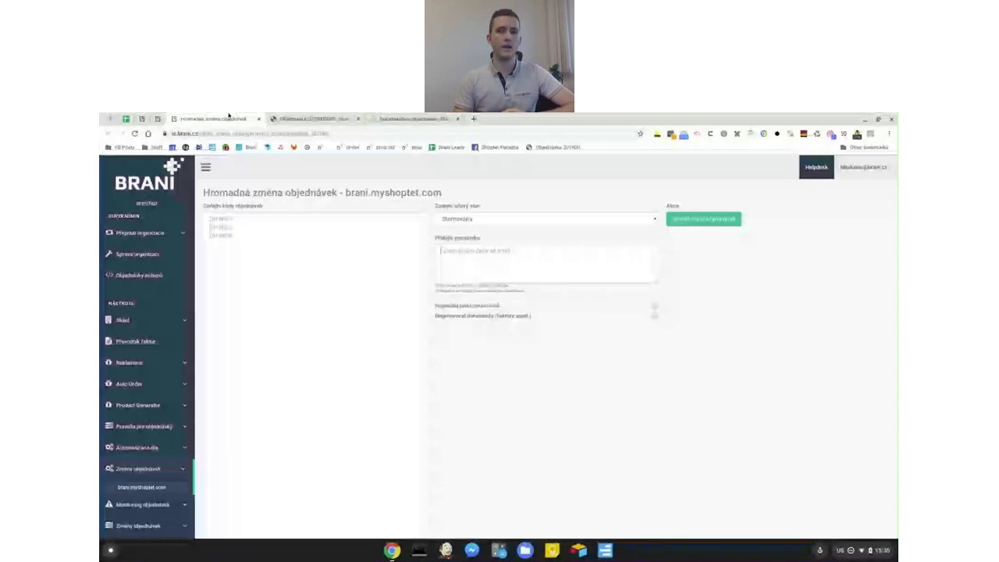
Step: Return to the order rules and display the Balíkobot settings of the Nevyzvednuto rule
{"action": "left_click", "coordinate": [147, 120]}
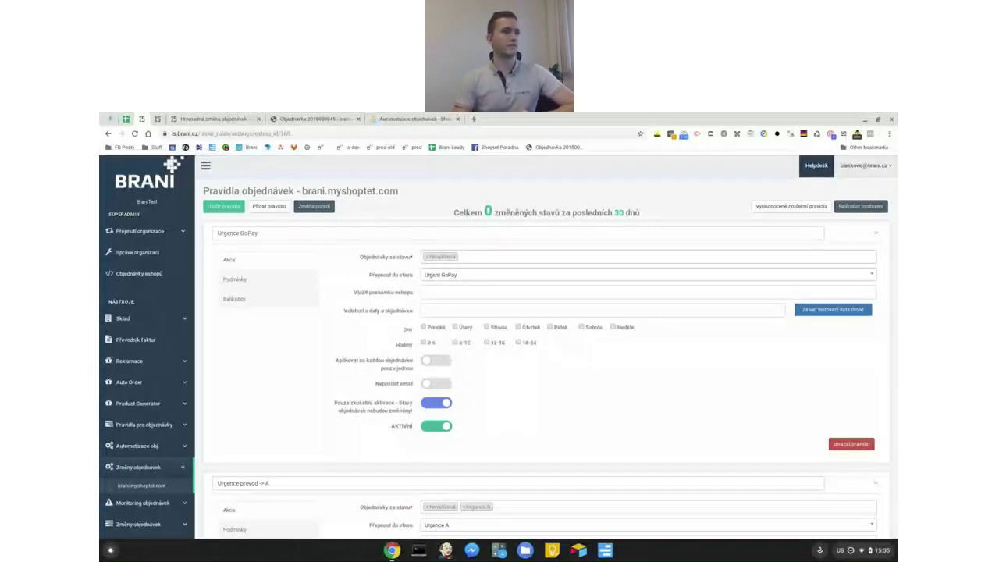
{"action": "scroll", "coordinate": [541, 403], "scroll_direction": "down", "scroll_amount": 8}
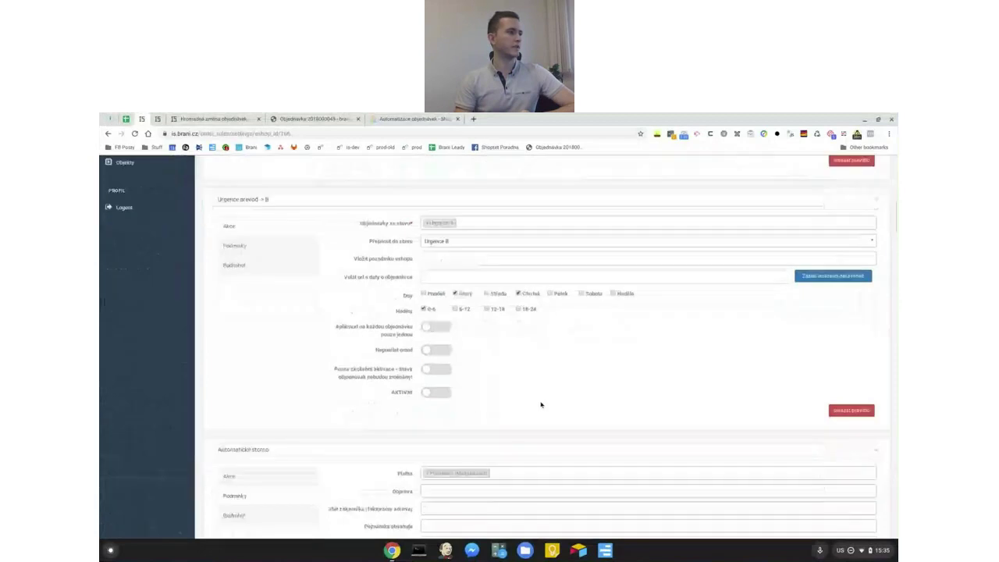
{"action": "scroll", "coordinate": [541, 405], "scroll_direction": "down", "scroll_amount": 10}
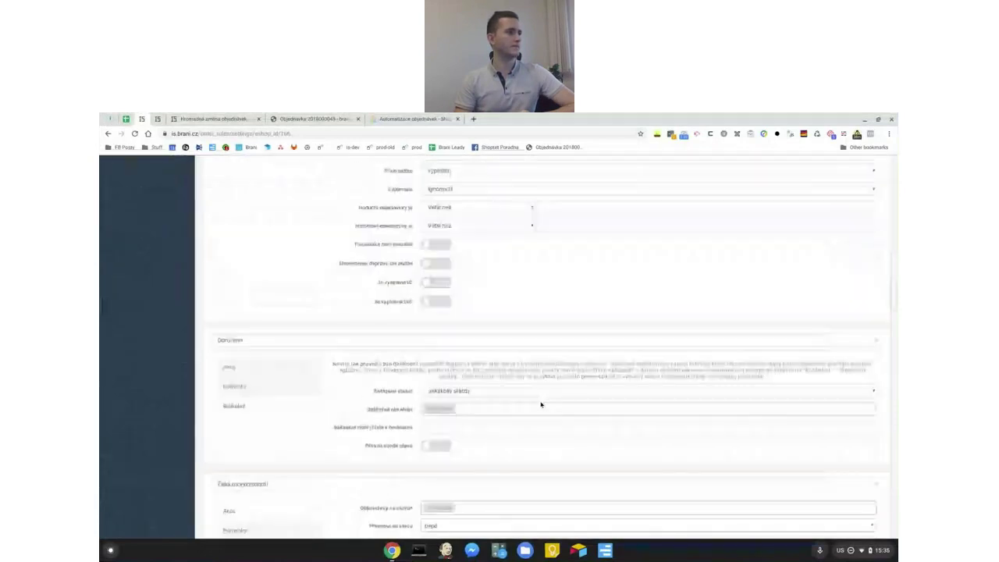
{"action": "scroll", "coordinate": [541, 404], "scroll_direction": "down", "scroll_amount": 10}
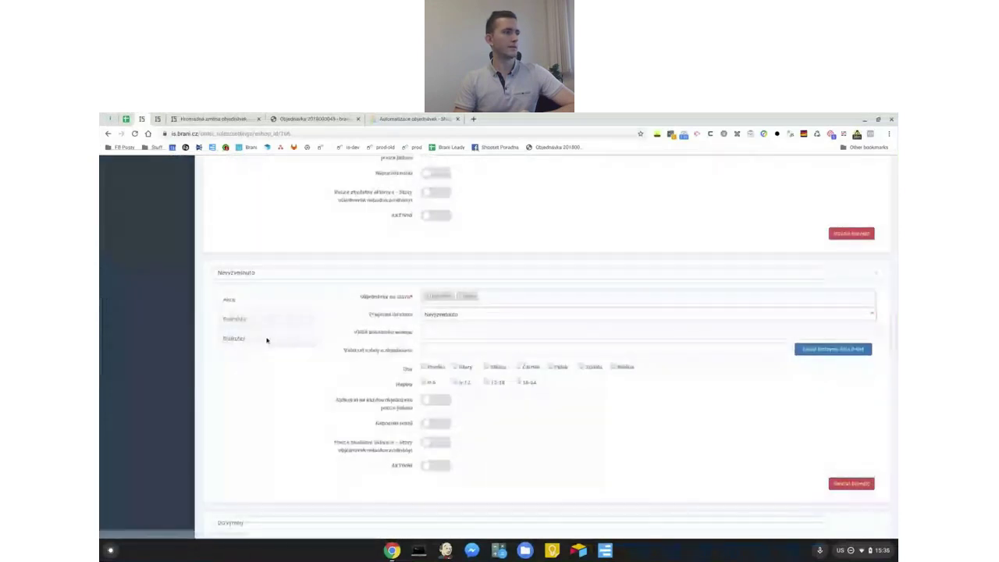
{"action": "left_click", "coordinate": [267, 338]}
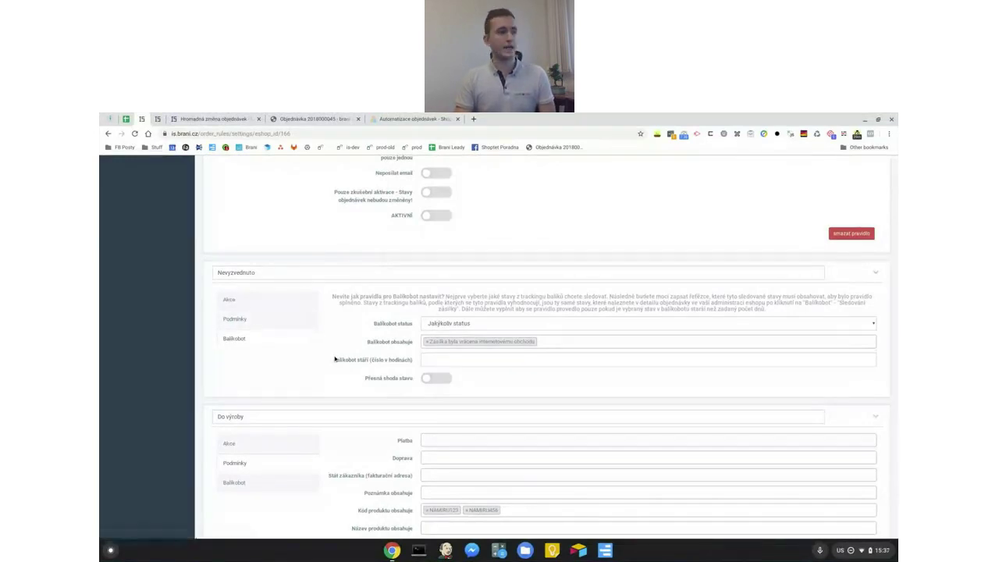
Step: Turn on the Poznámka není prázdná condition in the Priorita rule's Podmínky
{"action": "mouse_move", "coordinate": [334, 356]}
{"action": "scroll", "coordinate": [341, 360], "scroll_direction": "down", "scroll_amount": 1}
{"action": "scroll", "coordinate": [342, 361], "scroll_direction": "down", "scroll_amount": 10}
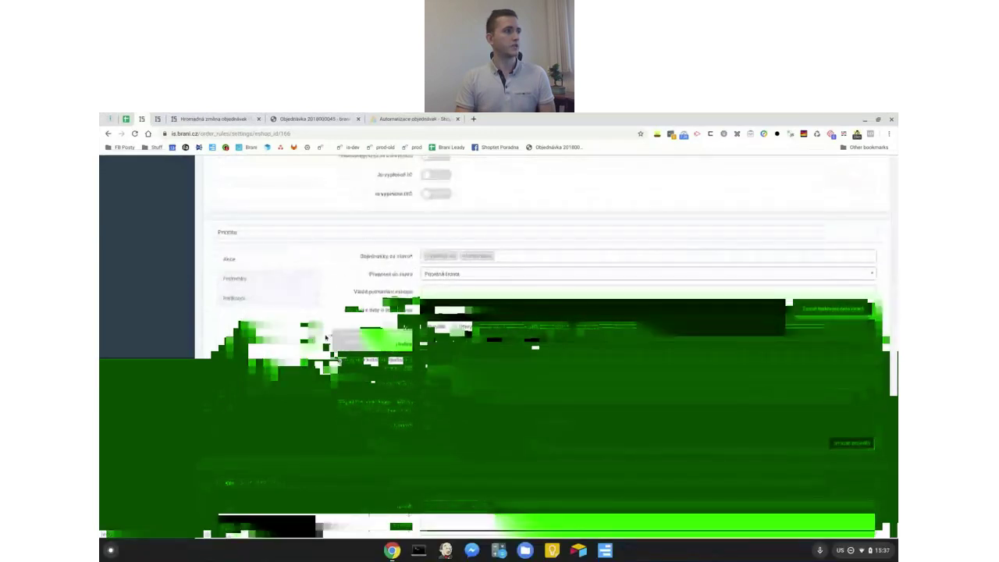
{"action": "left_click", "coordinate": [292, 278]}
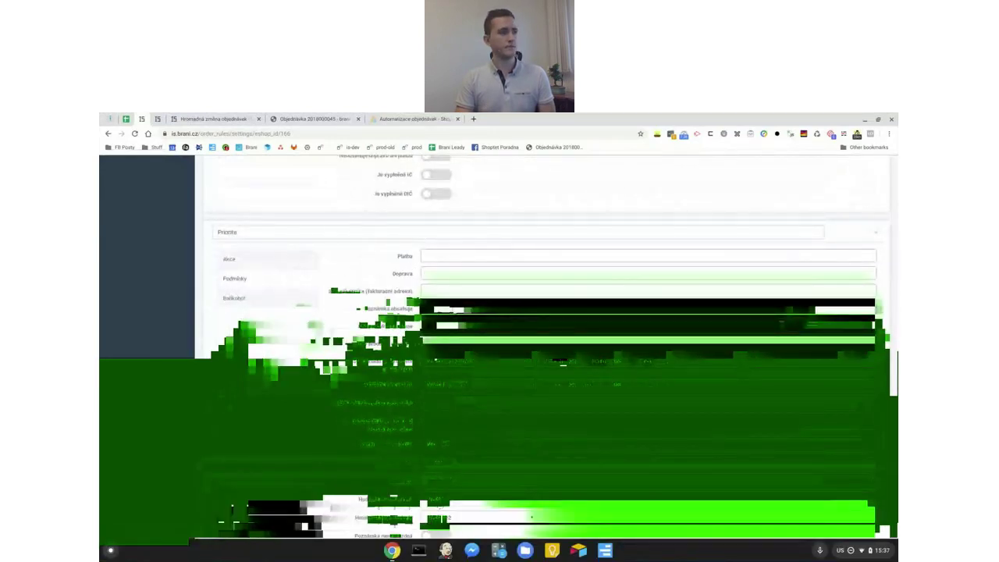
{"action": "scroll", "coordinate": [337, 376], "scroll_direction": "down", "scroll_amount": 2}
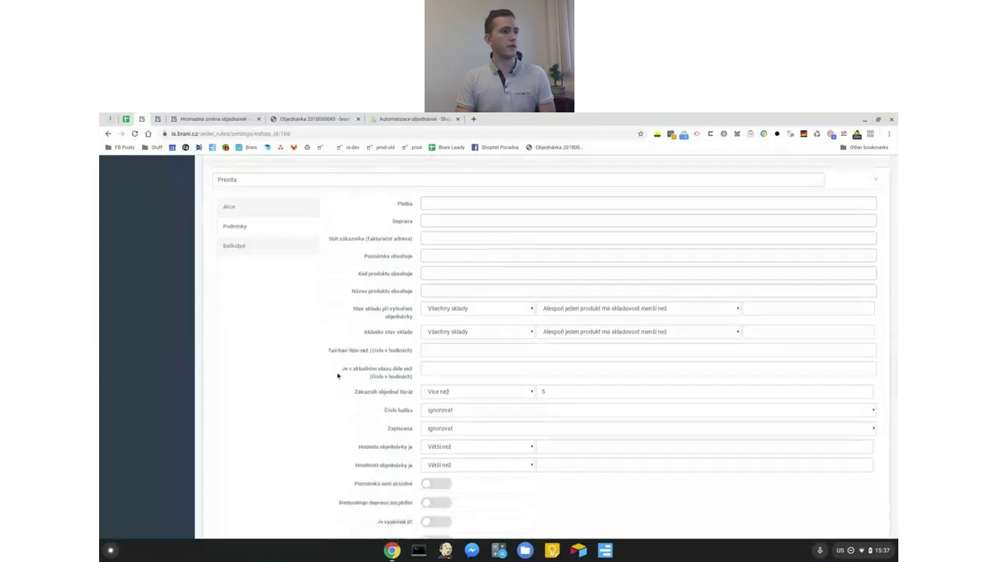
{"action": "scroll", "coordinate": [337, 378], "scroll_direction": "down", "scroll_amount": 1}
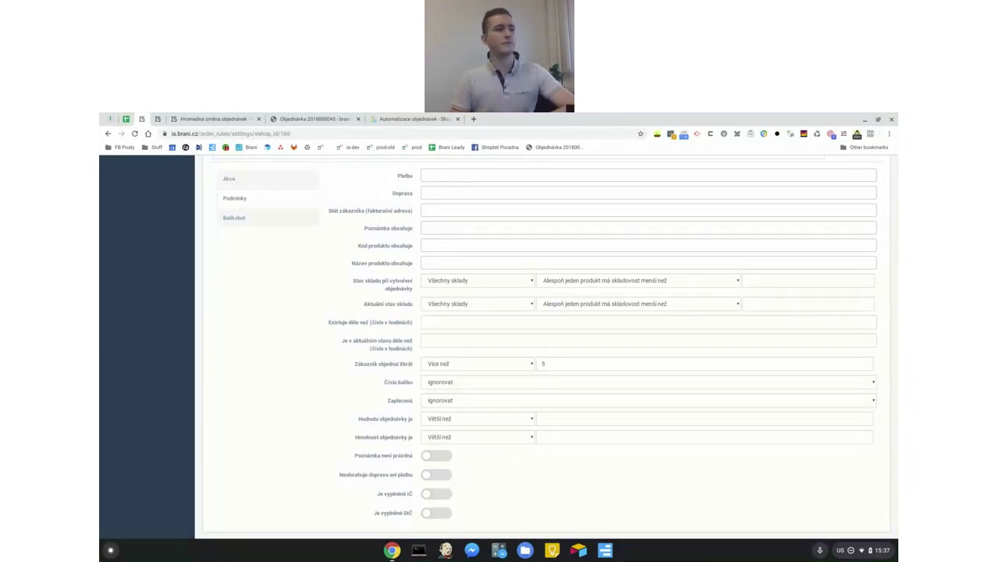
{"action": "left_click", "coordinate": [414, 460]}
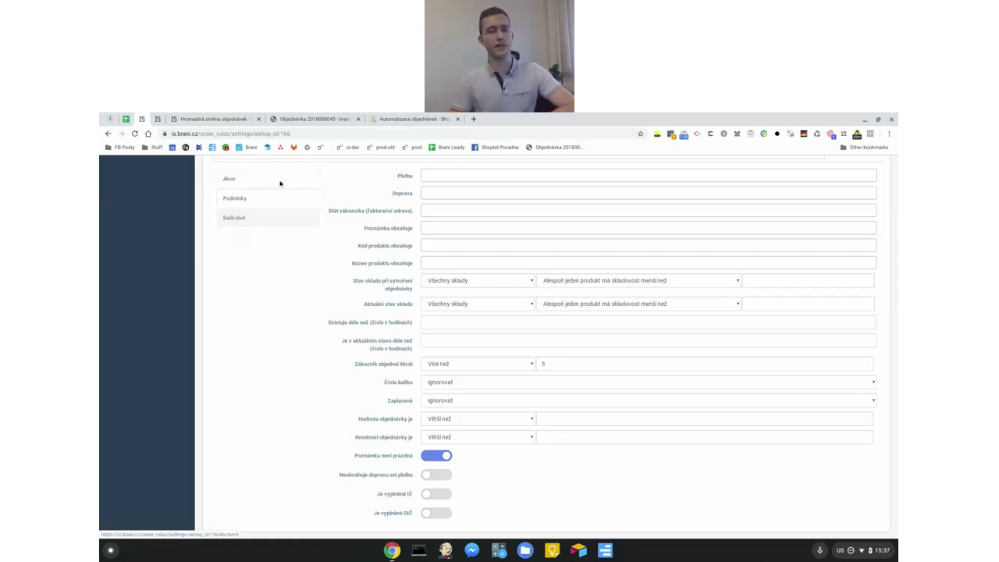
Step: Set the Priorita rule's action to apply only once per order (Aplikovat na každou objednávku pouze jednou)
{"action": "left_click", "coordinate": [280, 184]}
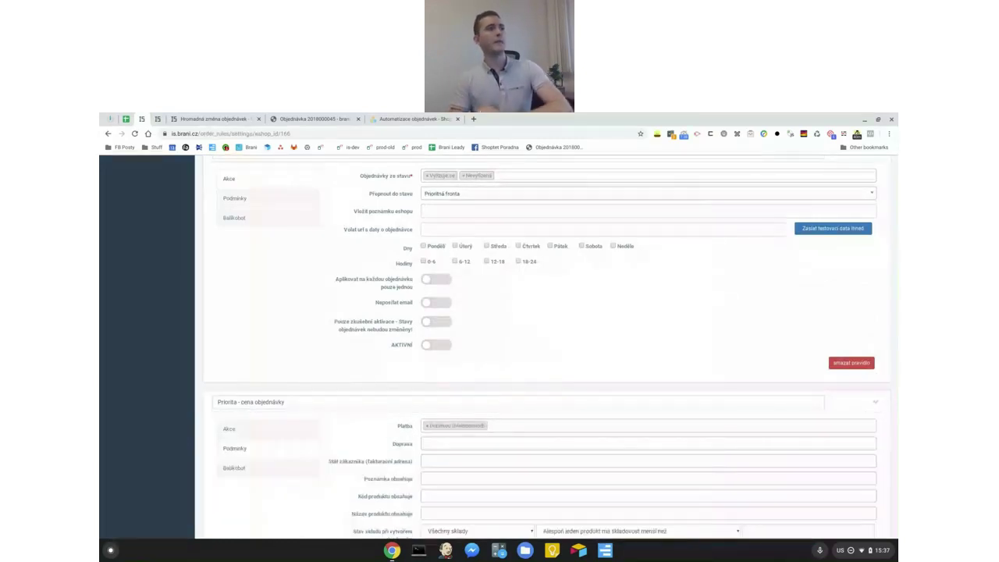
{"action": "mouse_move", "coordinate": [345, 280]}
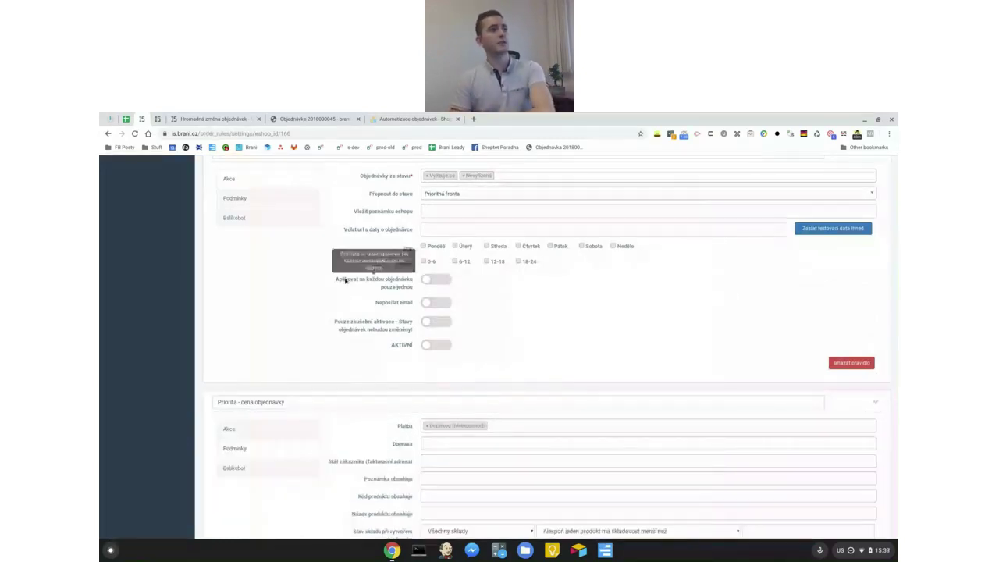
{"action": "left_click", "coordinate": [434, 281]}
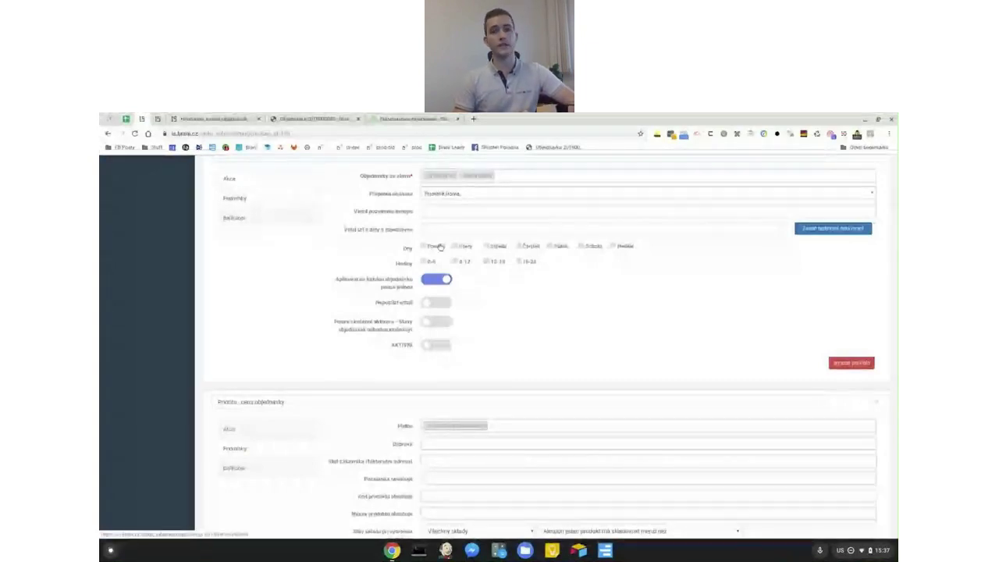
Step: Add a keyword to the Poznámka obsahuje condition of the Priorita rule
{"action": "scroll", "coordinate": [415, 241], "scroll_direction": "down", "scroll_amount": 3}
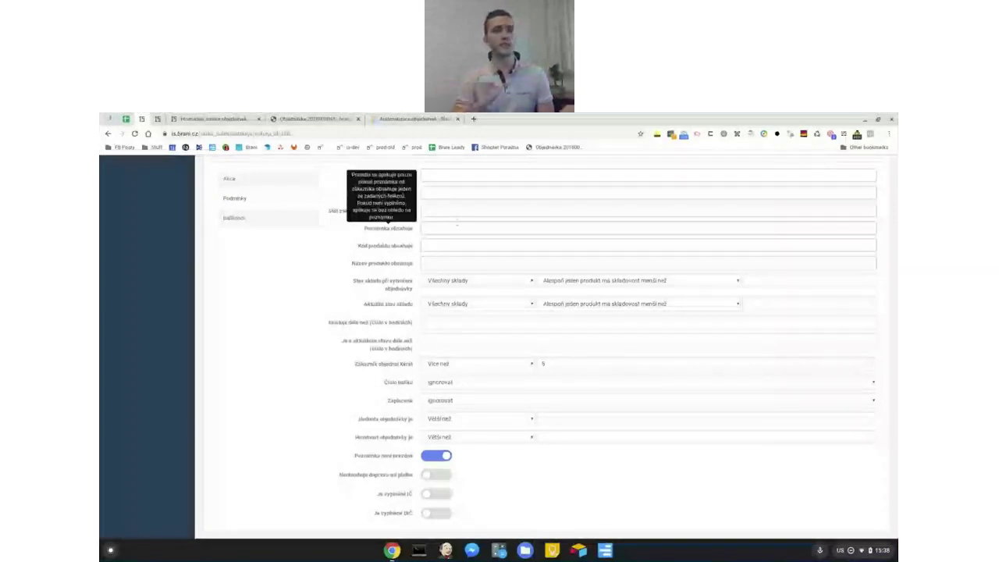
{"action": "left_click", "coordinate": [462, 227]}
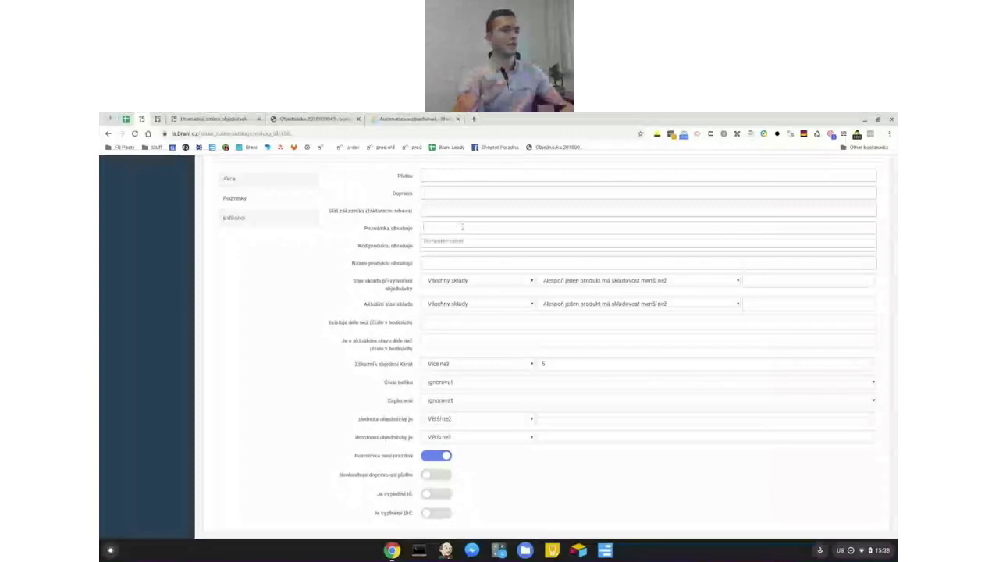
{"action": "key", "text": "Down"}
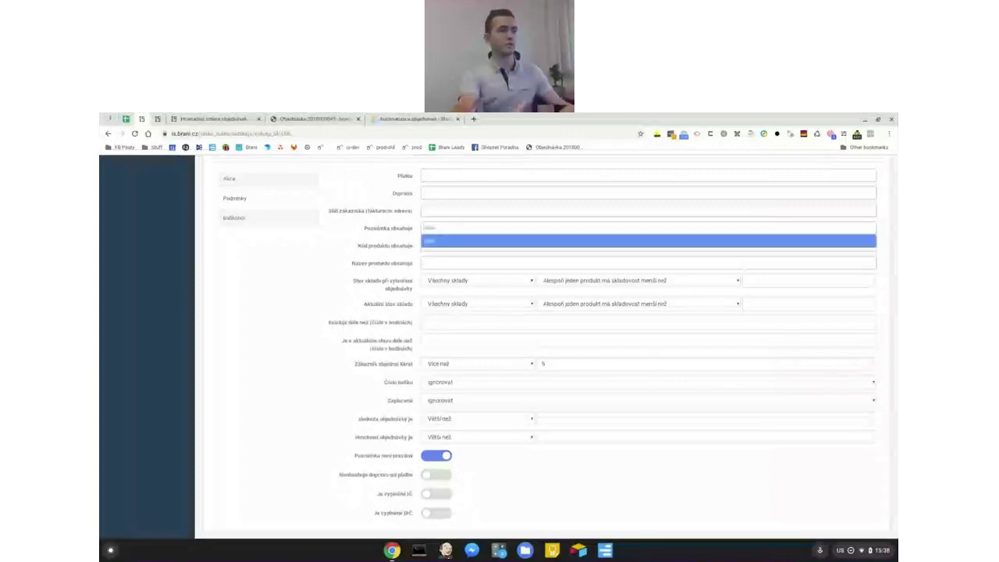
{"action": "key", "text": "Return"}
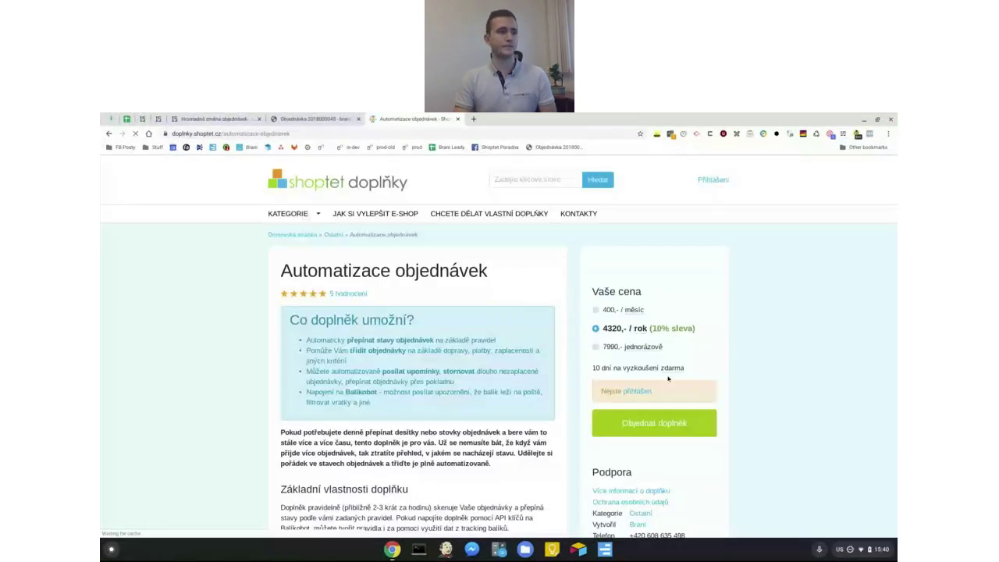
Step: Review the pricing options and support contacts on the Automatizace objednávek add-on page of Shoptet doplňky
{"action": "scroll", "coordinate": [668, 379], "scroll_direction": "down", "scroll_amount": 3}
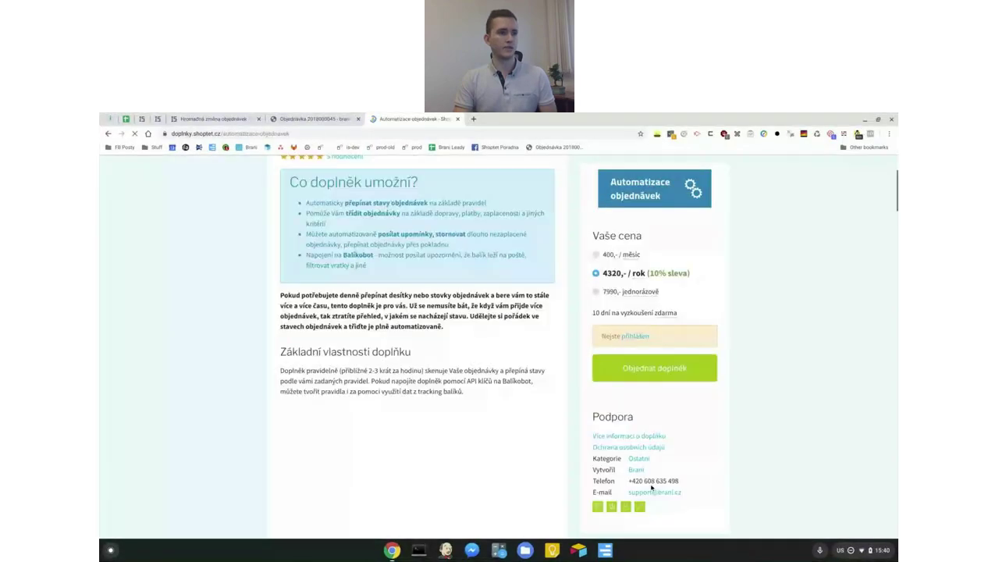